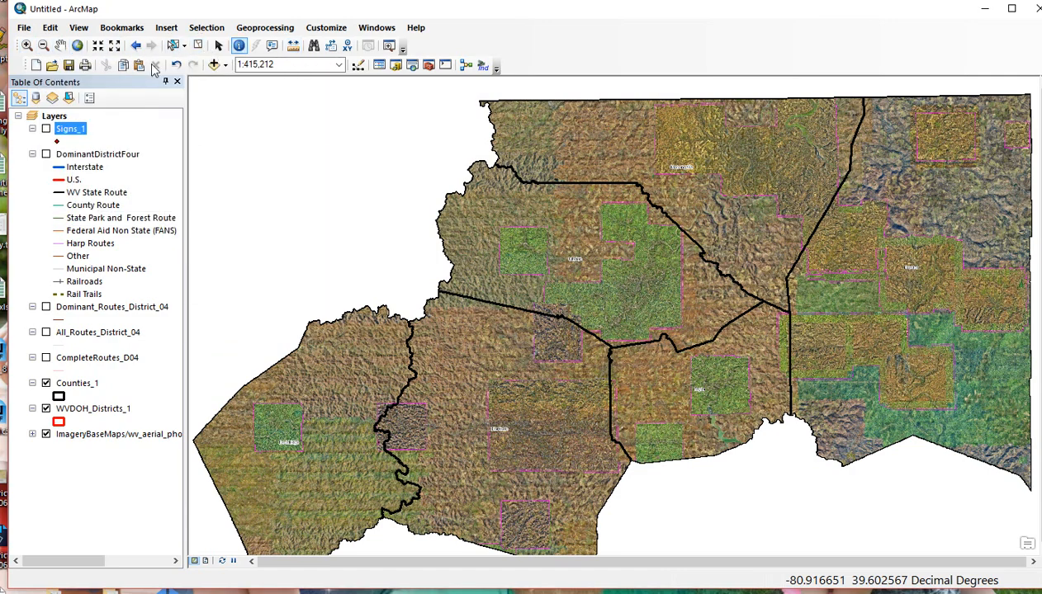
Zoom in on the aerial imagery in the middle of the district map and return to the previous extent.
click(26, 46)
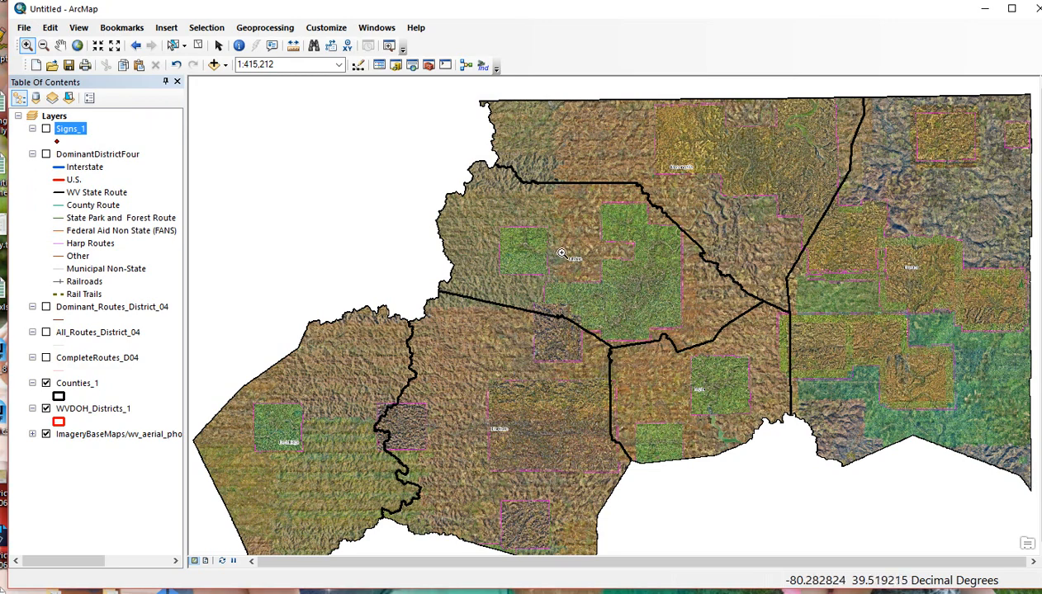
scroll(564, 253, up, 1)
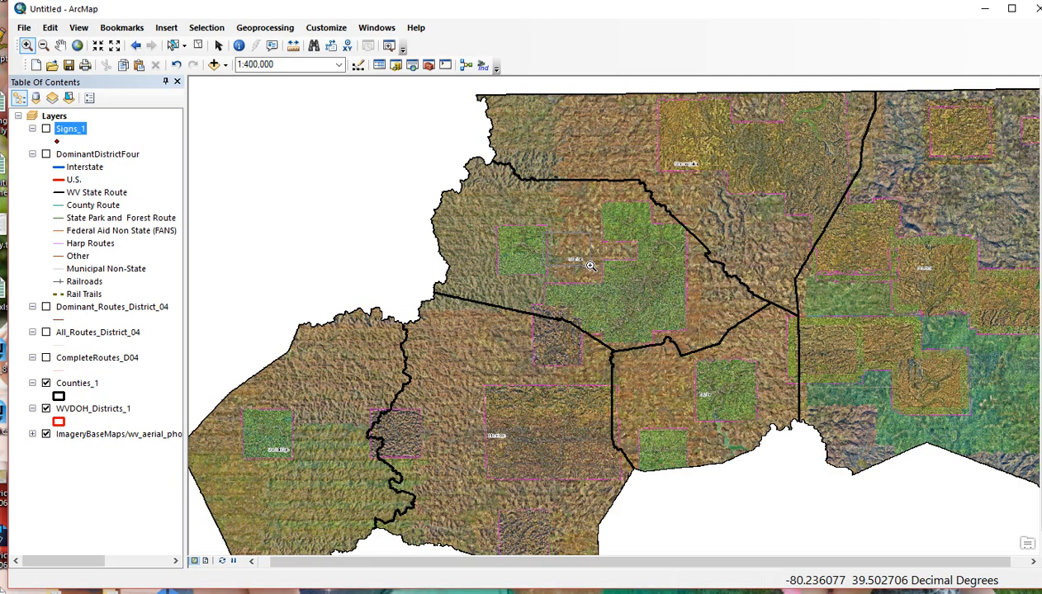
scroll(590, 265, up, 3)
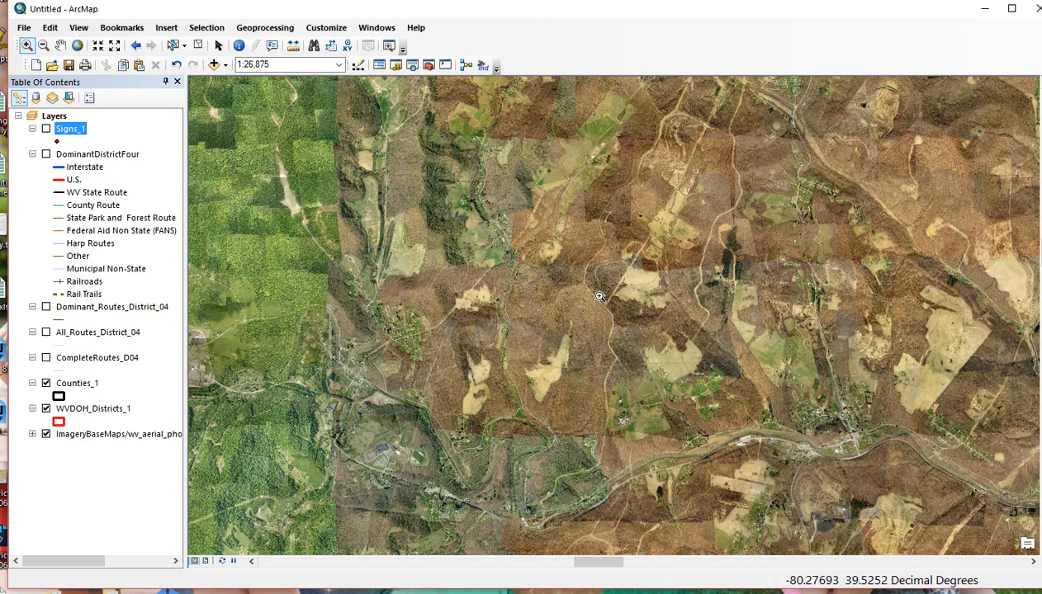
click(136, 46)
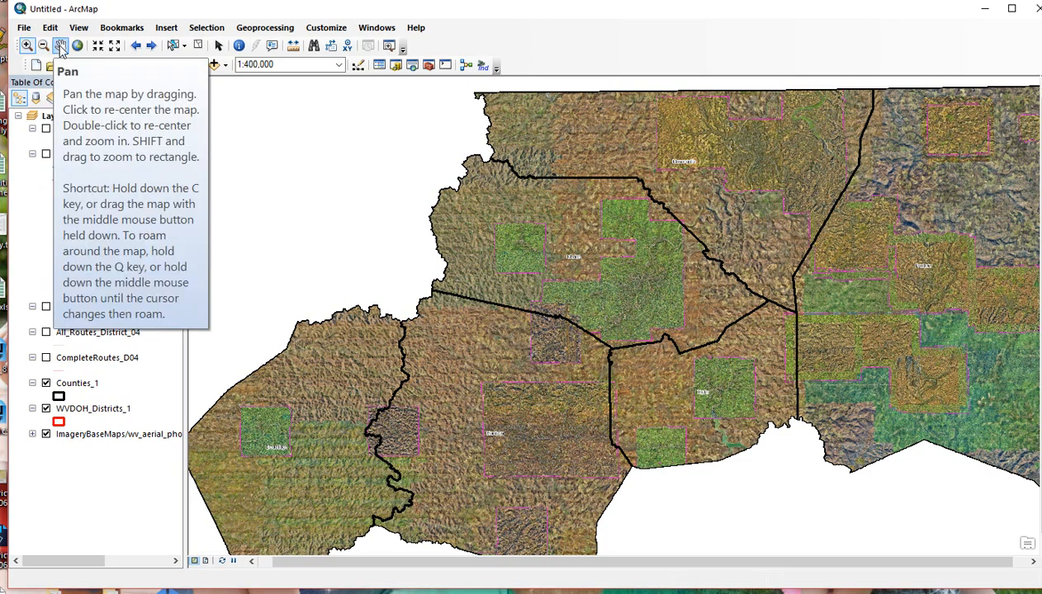
Pan the district map and zoom in closely on the green imagery area in the central county.
click(60, 46)
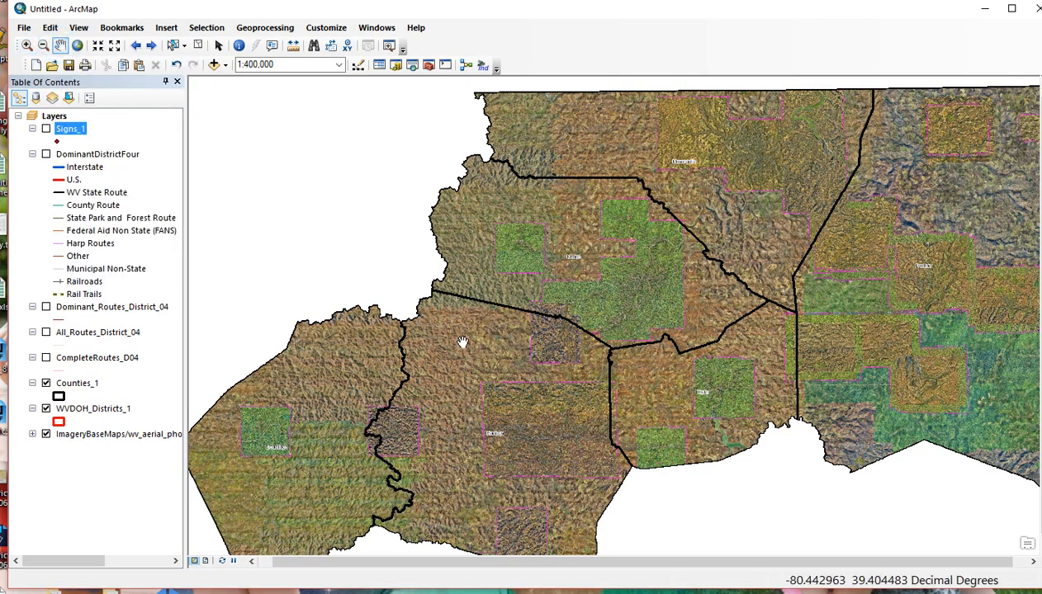
drag(465, 343, 543, 278)
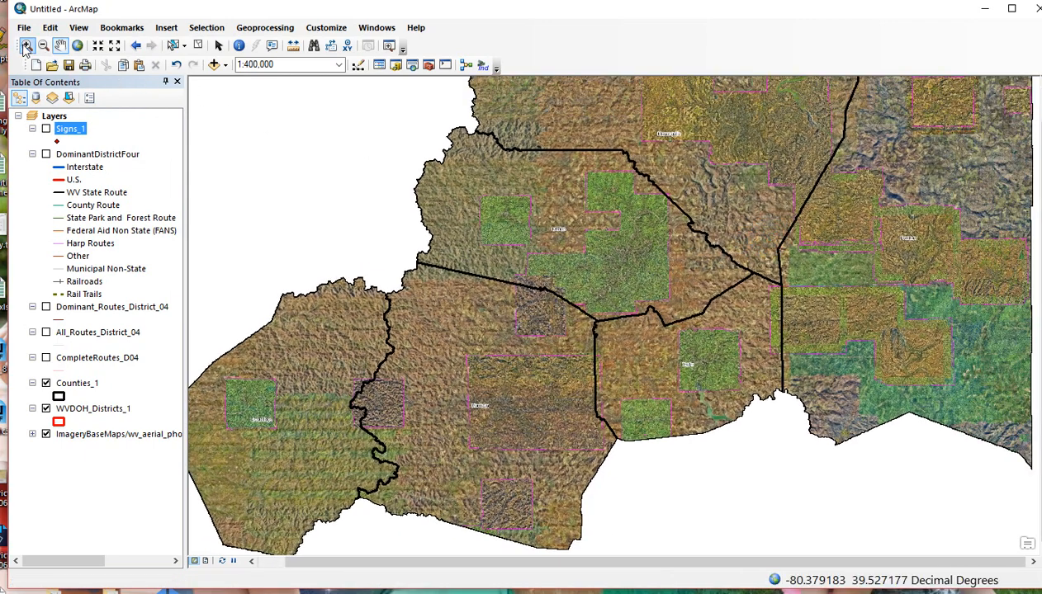
click(26, 46)
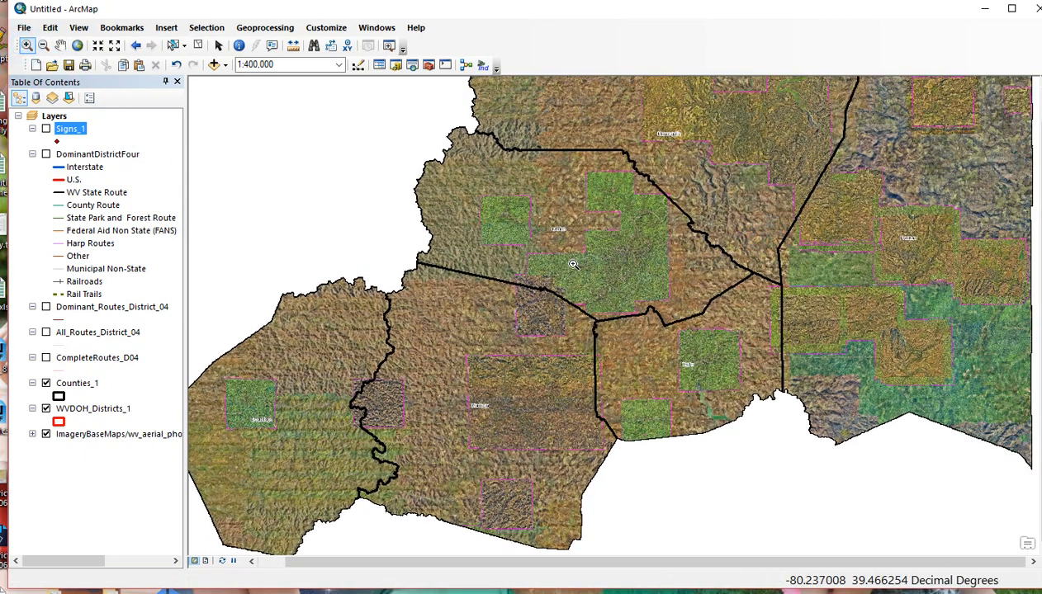
click(603, 246)
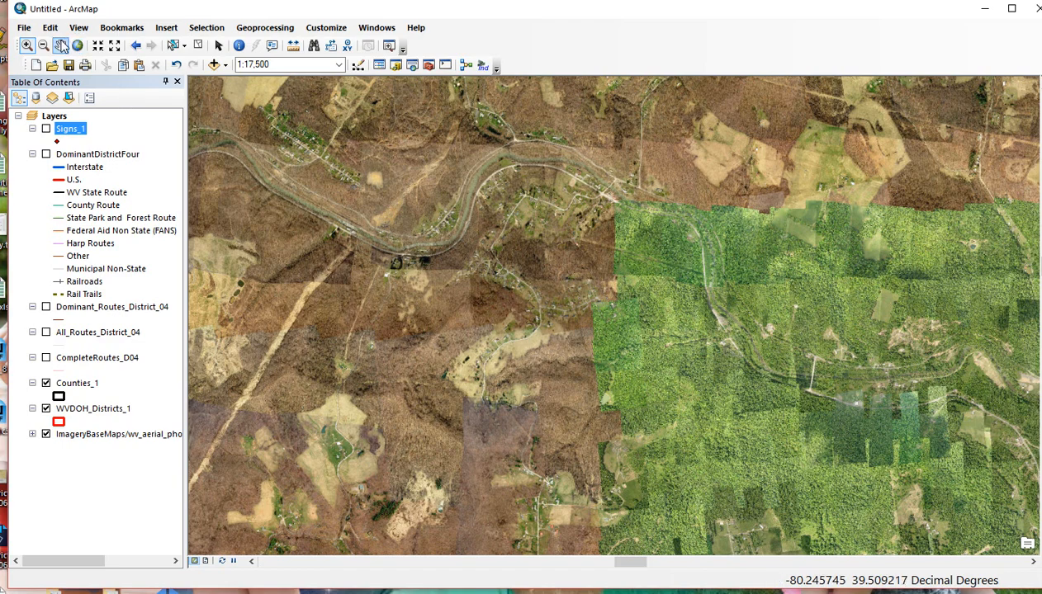
Pan across the close-up imagery, step back through the previous extents, and return the map to full extent.
click(61, 46)
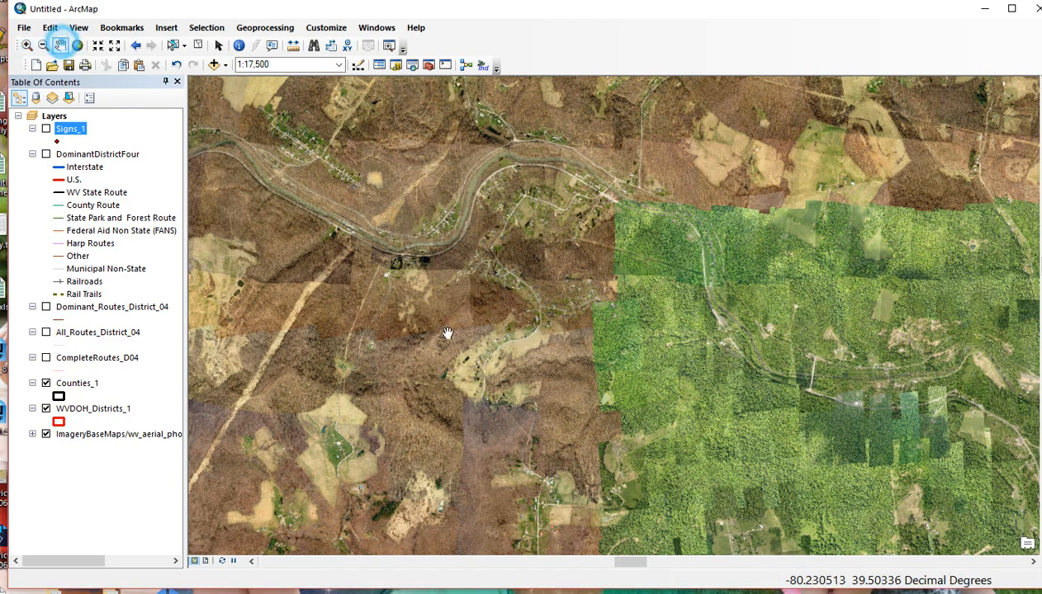
drag(202, 345, 495, 330)
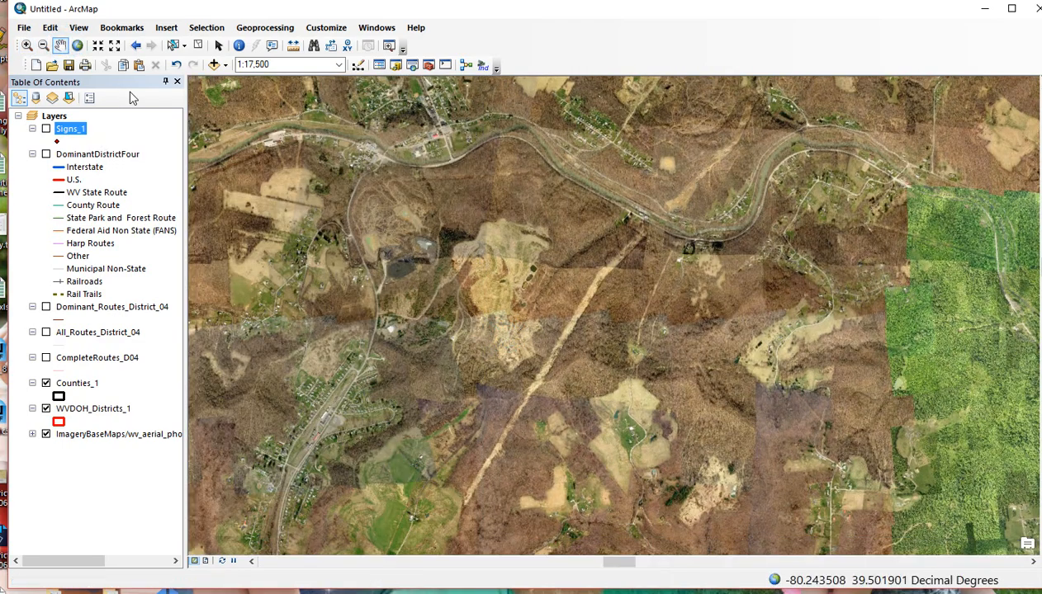
click(135, 46)
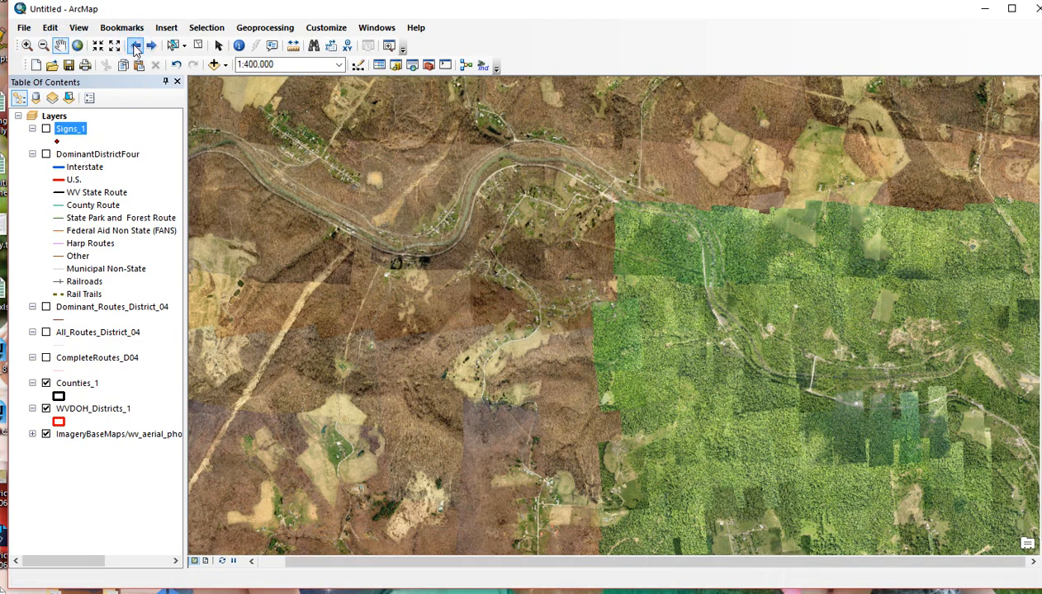
click(136, 47)
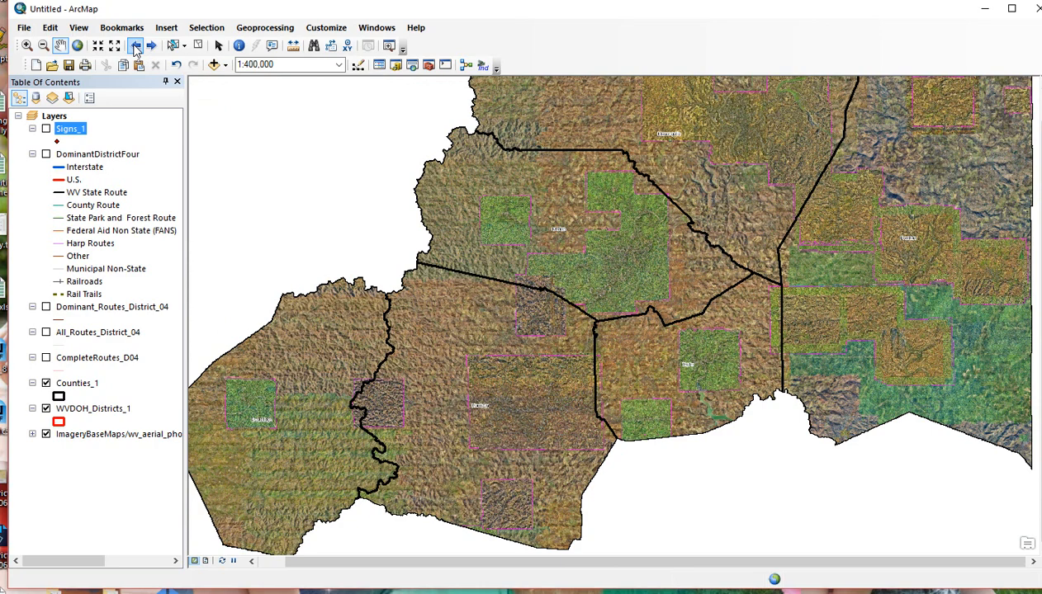
click(76, 46)
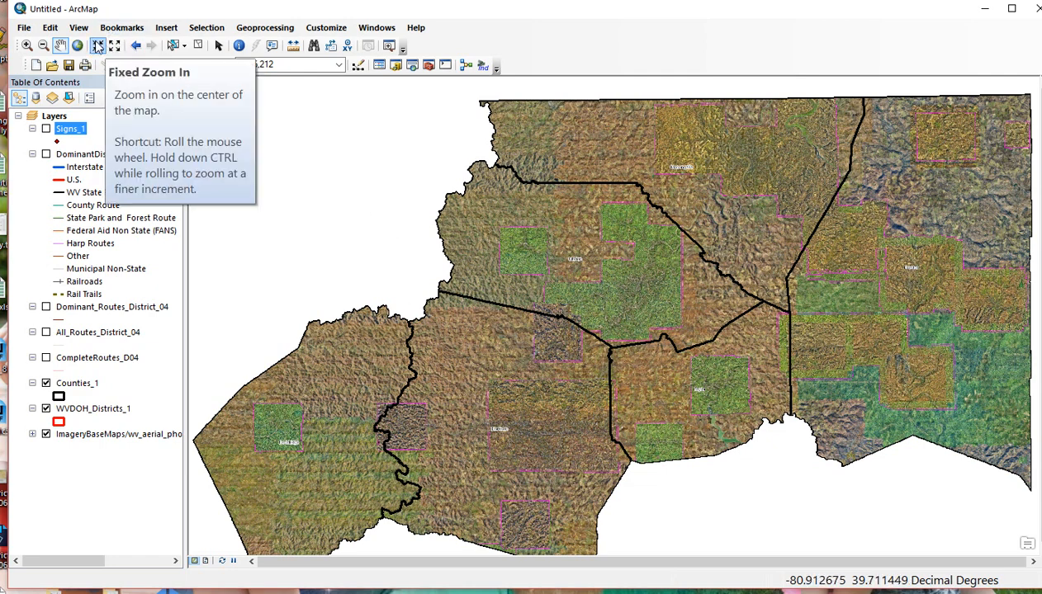
Zoom the map in and out in fixed increments and go back to the previous extent.
click(97, 47)
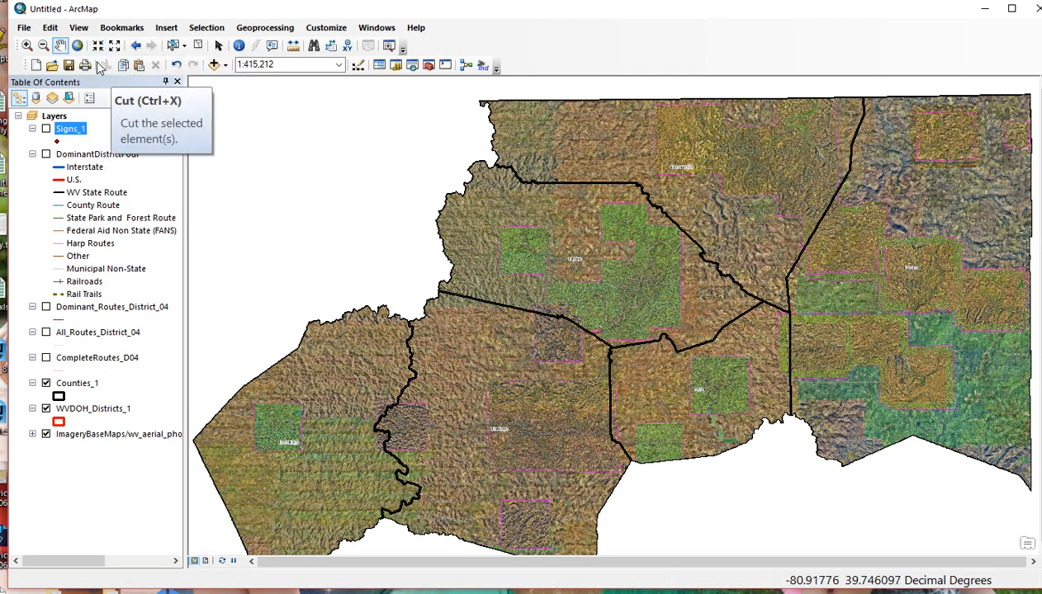
scroll(576, 297, up, 2)
scroll(576, 298, down, 3)
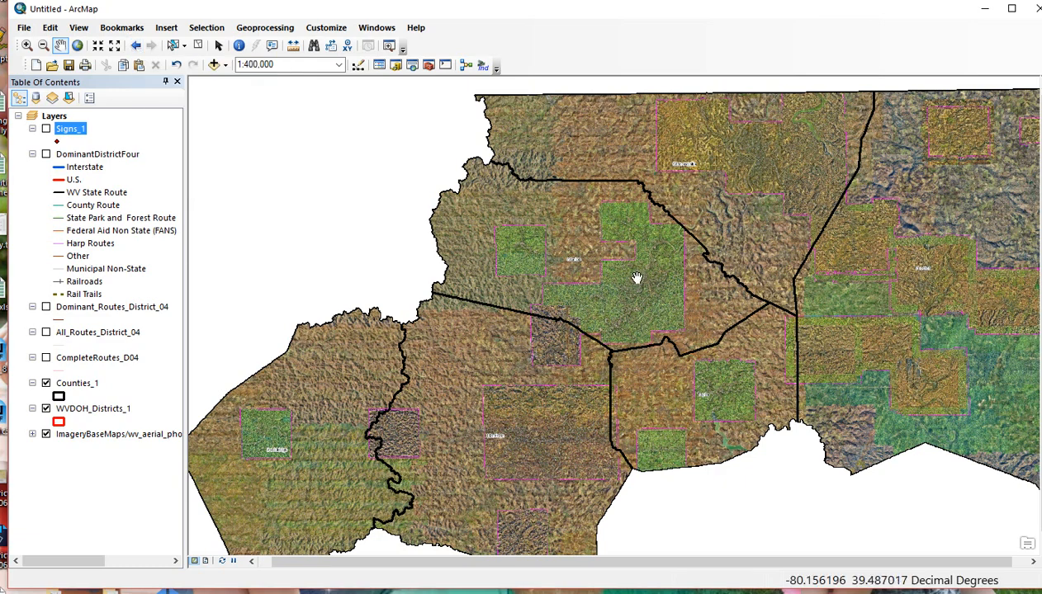
click(138, 46)
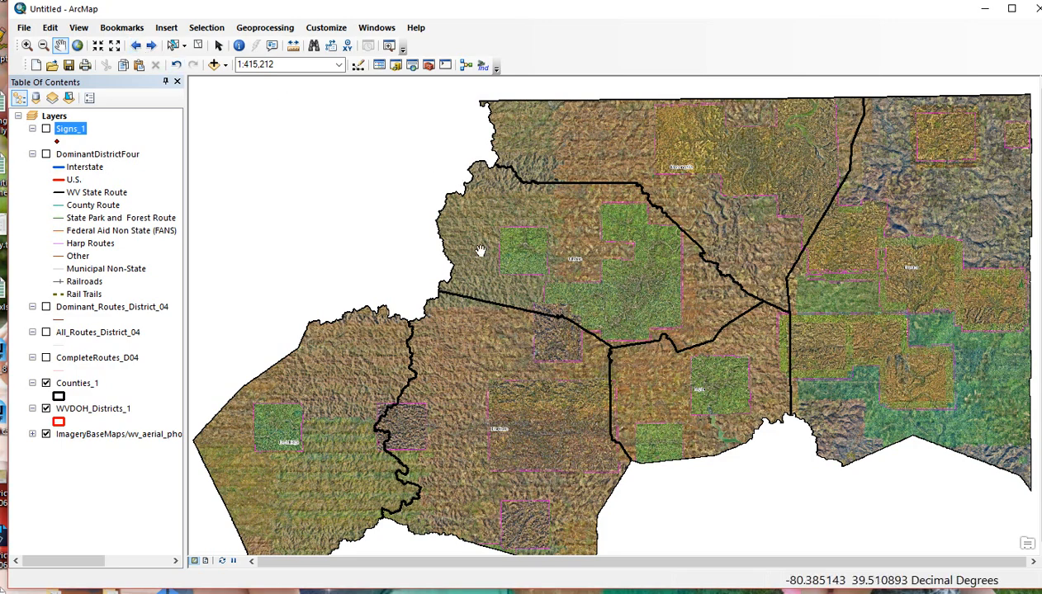
Zoom into a small rectangle around the central county's label and go back to the whole-district extent.
click(27, 45)
drag(544, 213, 580, 249)
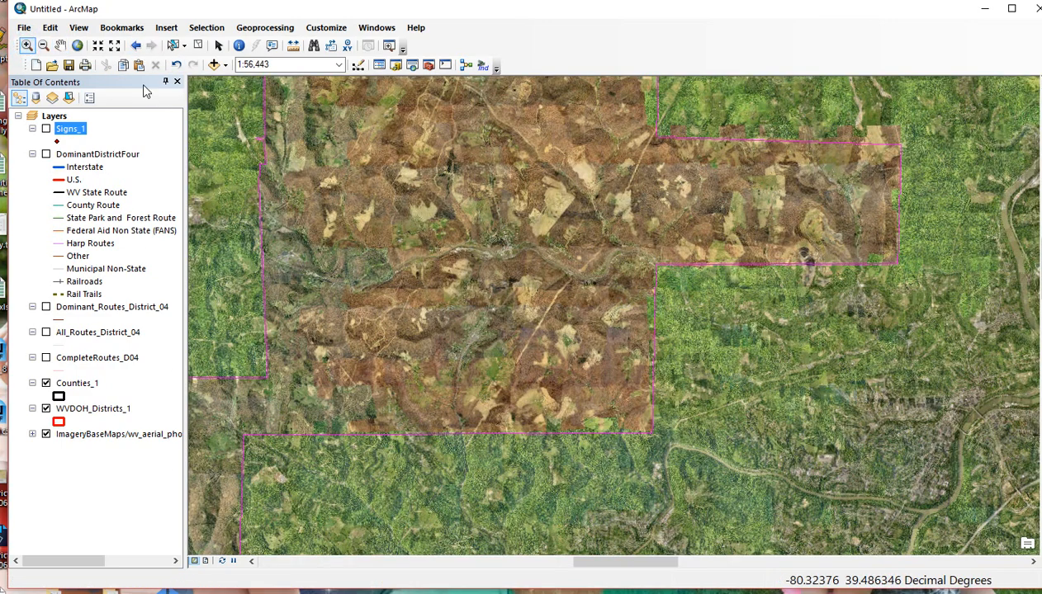
click(136, 46)
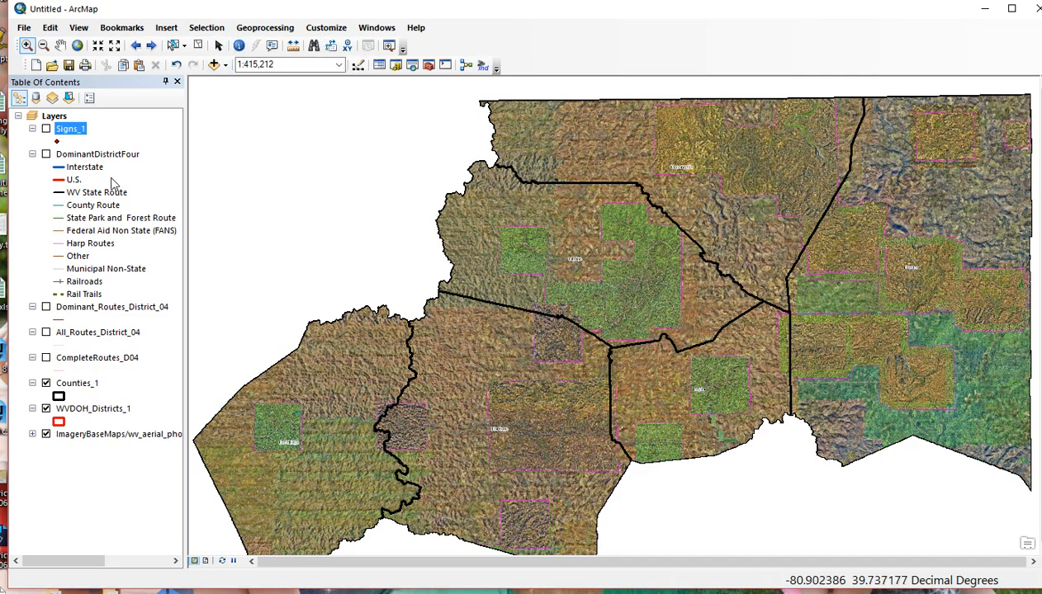
Show the DominantDistrictFour layer, zoom to a small area of its county routes, and hide the ImageryBaseMaps layer.
click(46, 154)
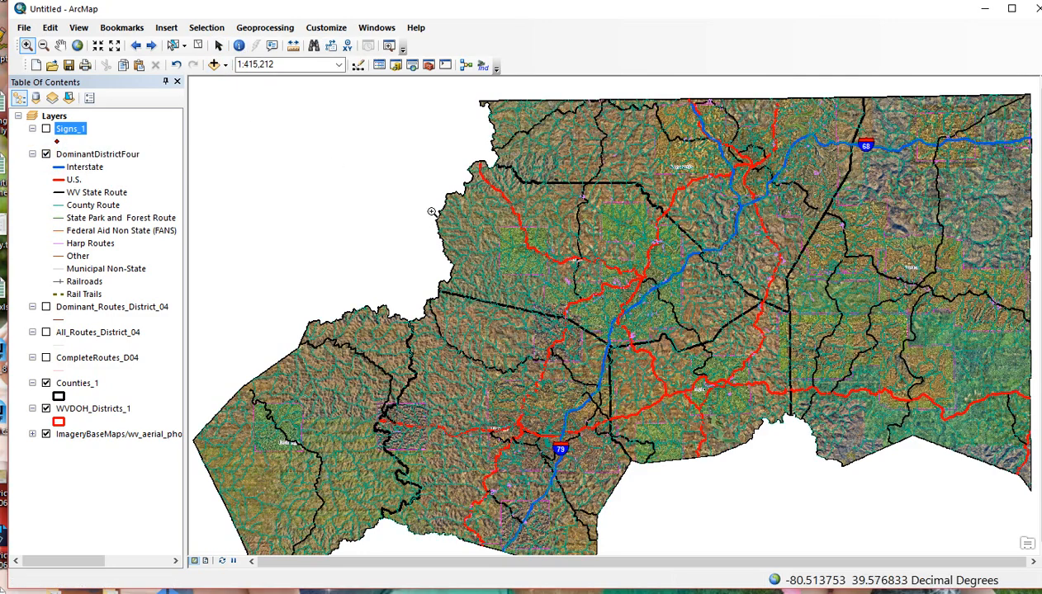
drag(482, 246, 494, 260)
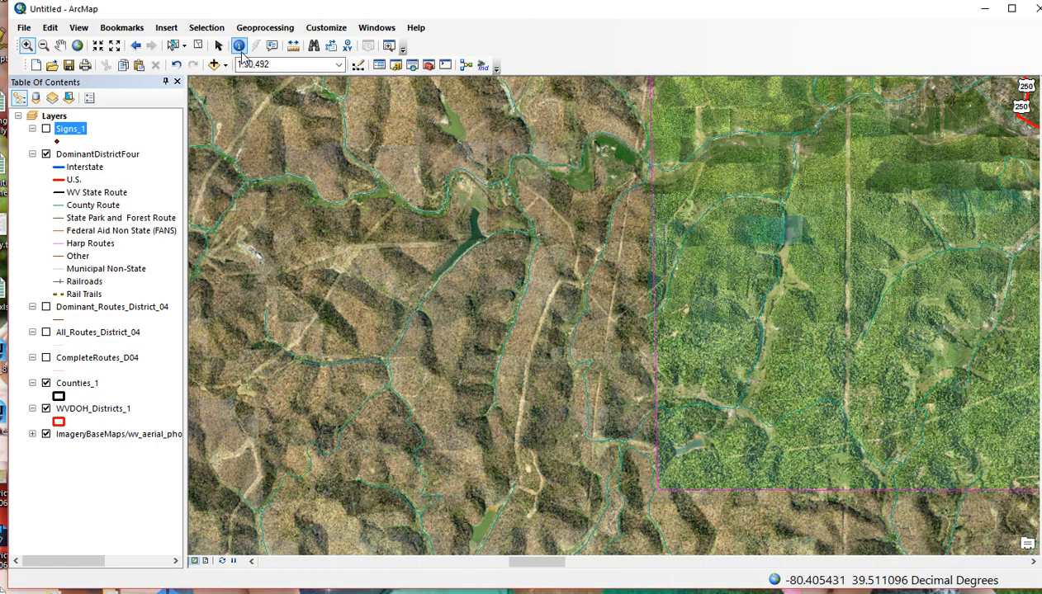
click(239, 47)
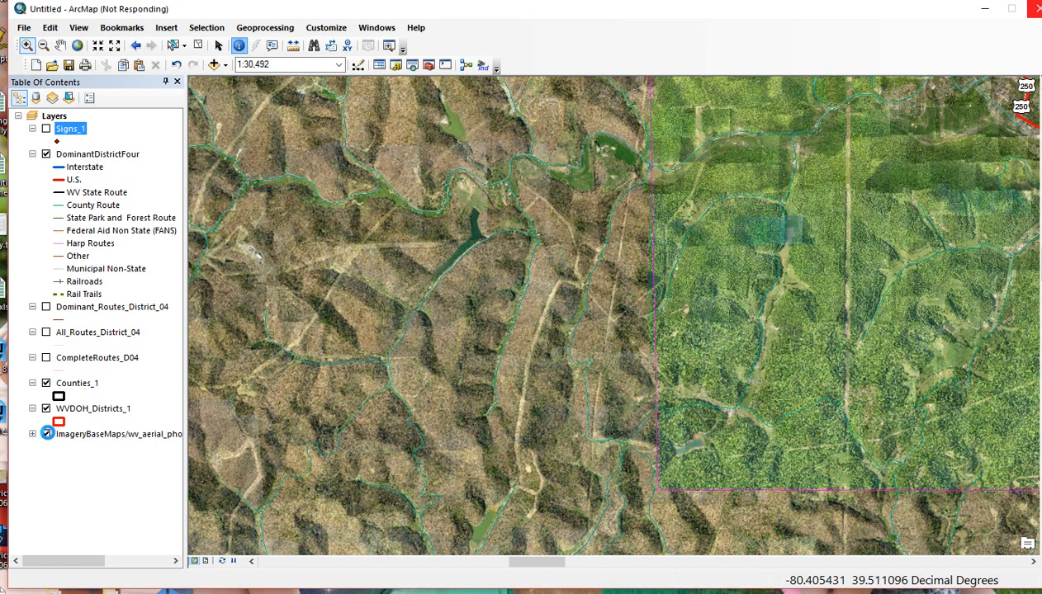
click(47, 434)
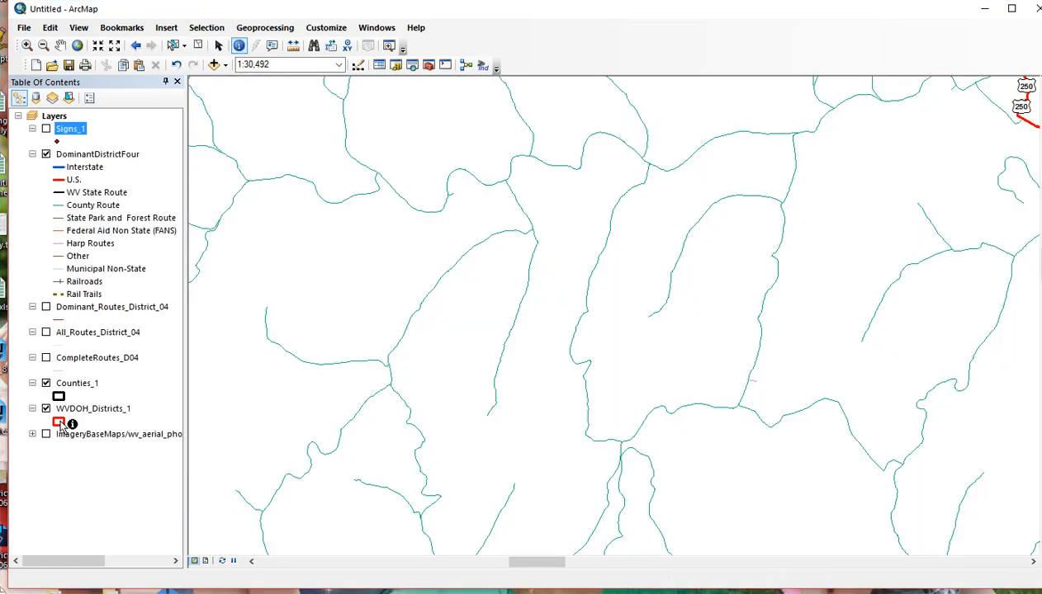
Set Identify to query the DominantDistrictFour layer and identify the curved county route in the middle of the map.
click(431, 298)
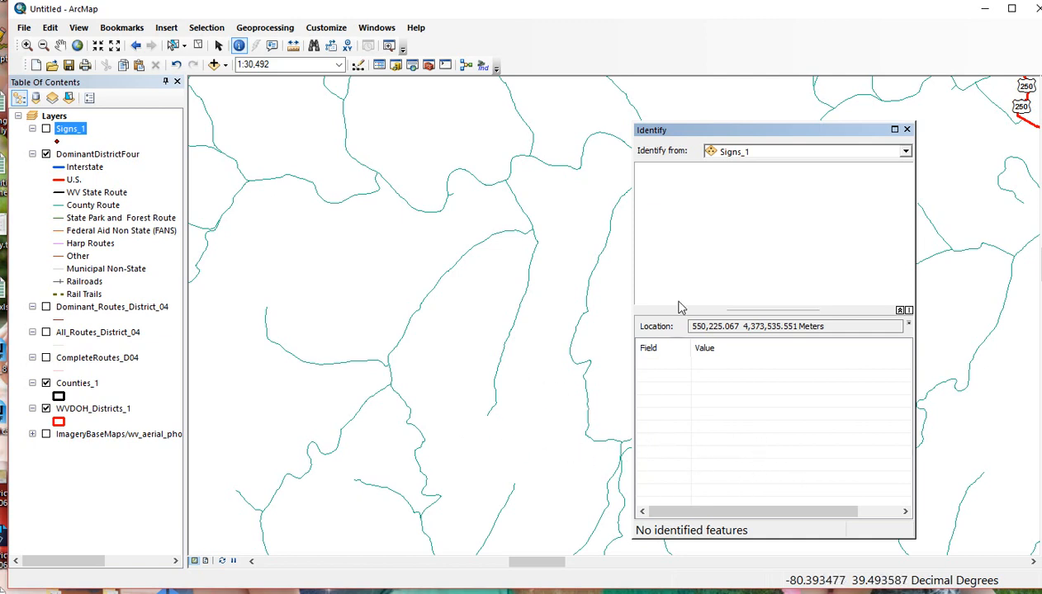
click(906, 153)
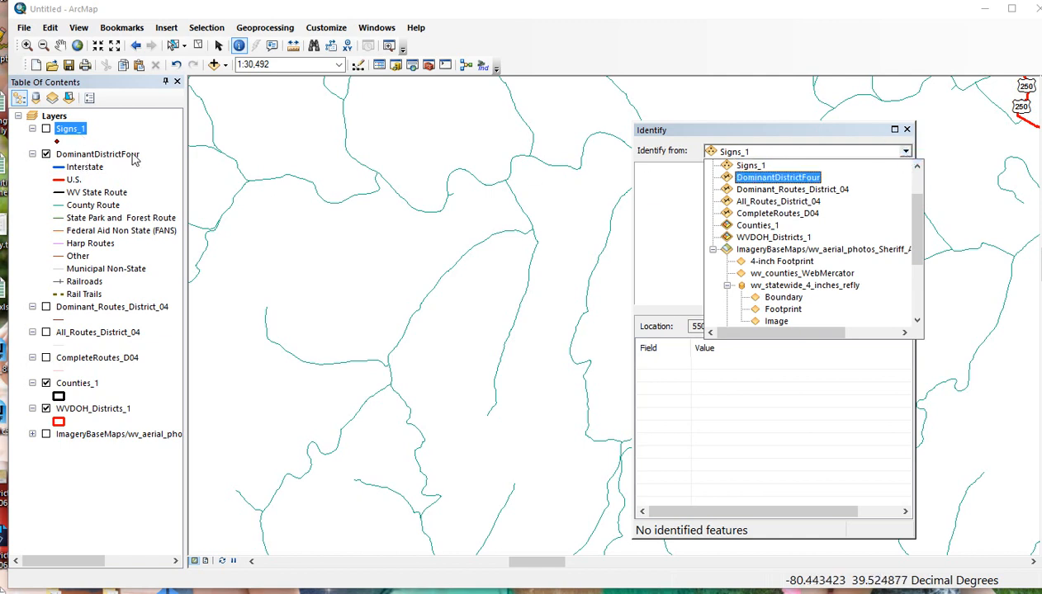
click(760, 184)
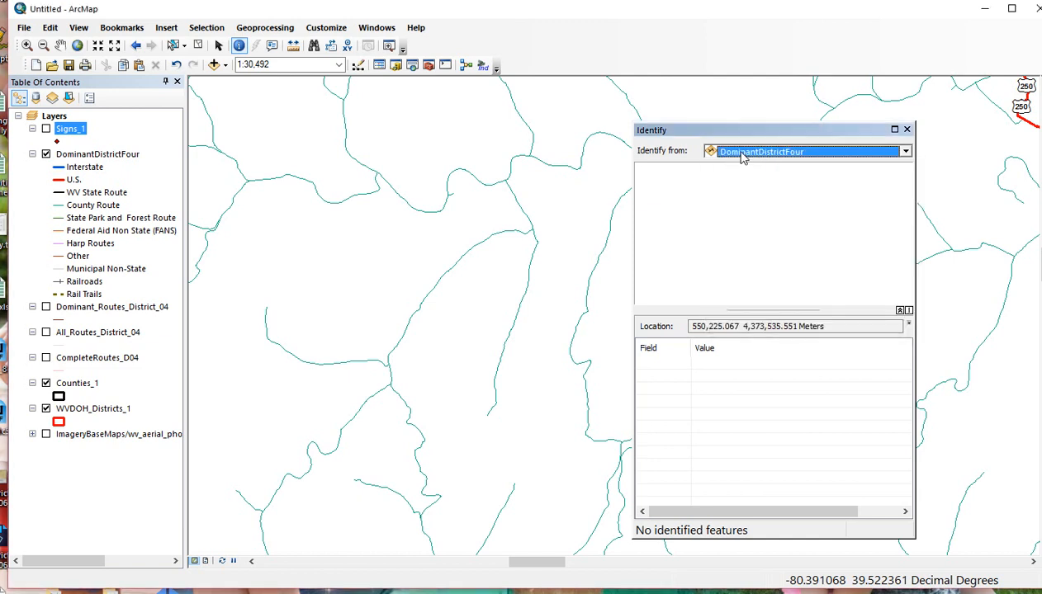
click(485, 244)
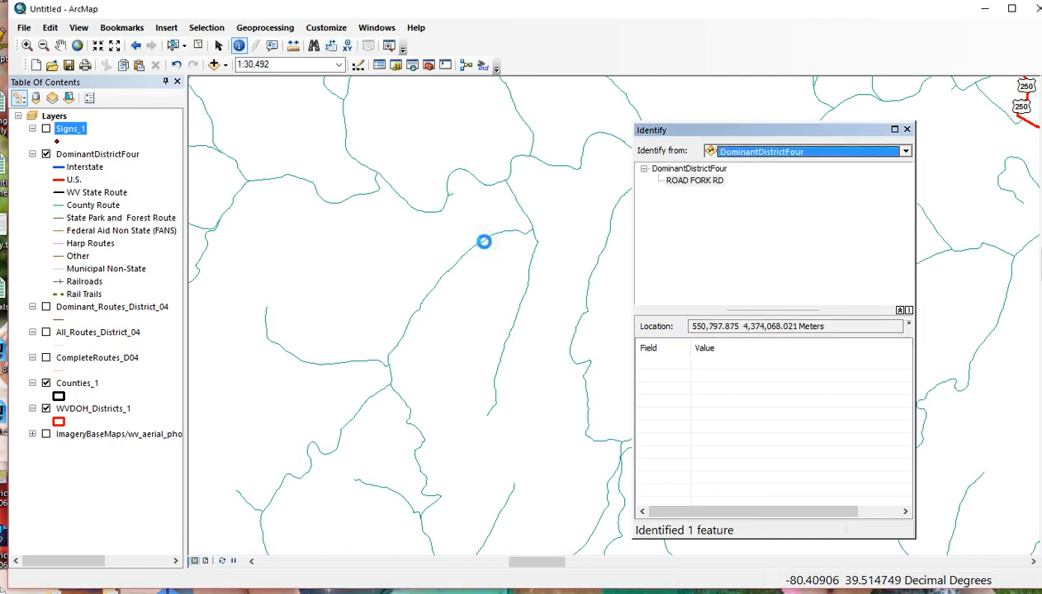
click(692, 184)
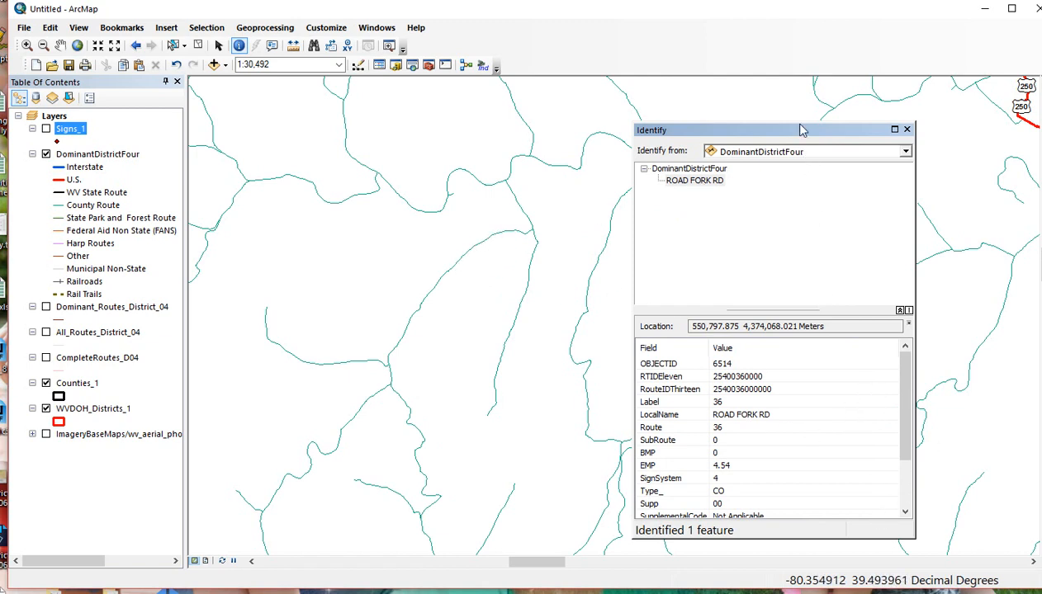
Enlarge the Identify results to read all attributes of the identified road, and close them.
drag(796, 122, 805, 76)
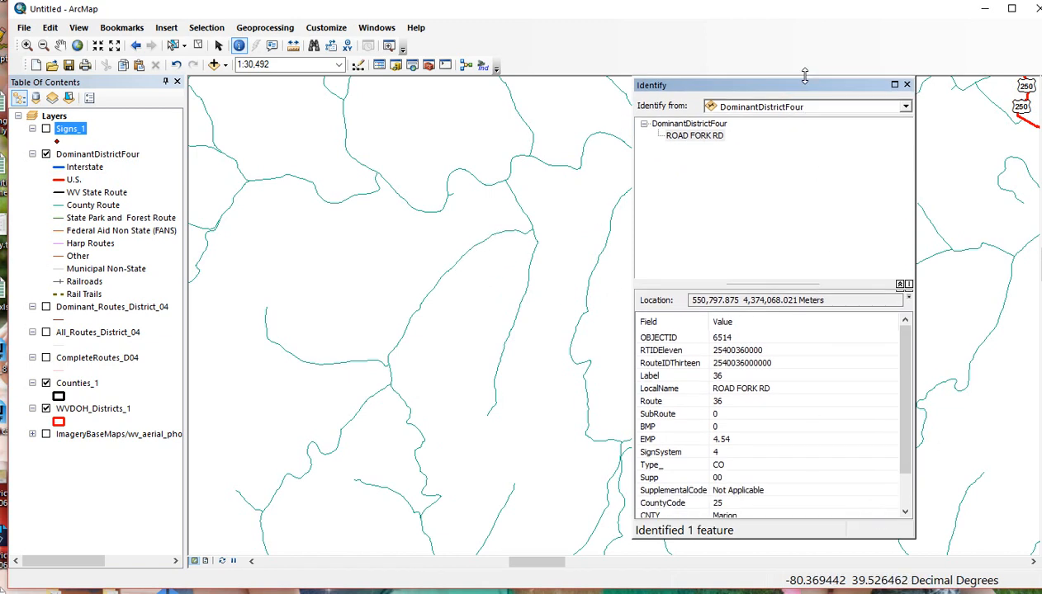
drag(815, 285, 819, 182)
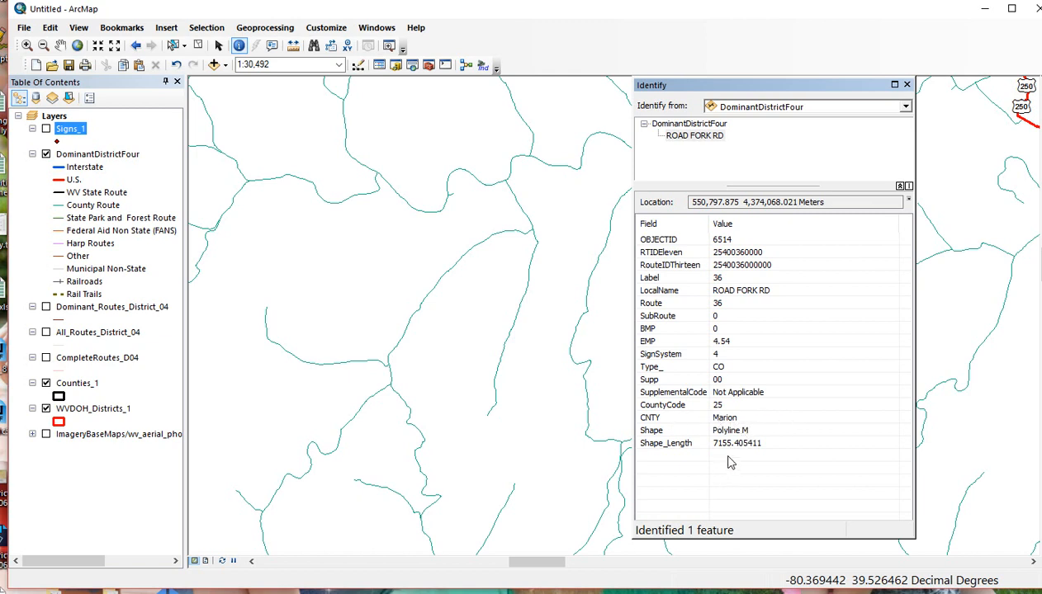
click(907, 85)
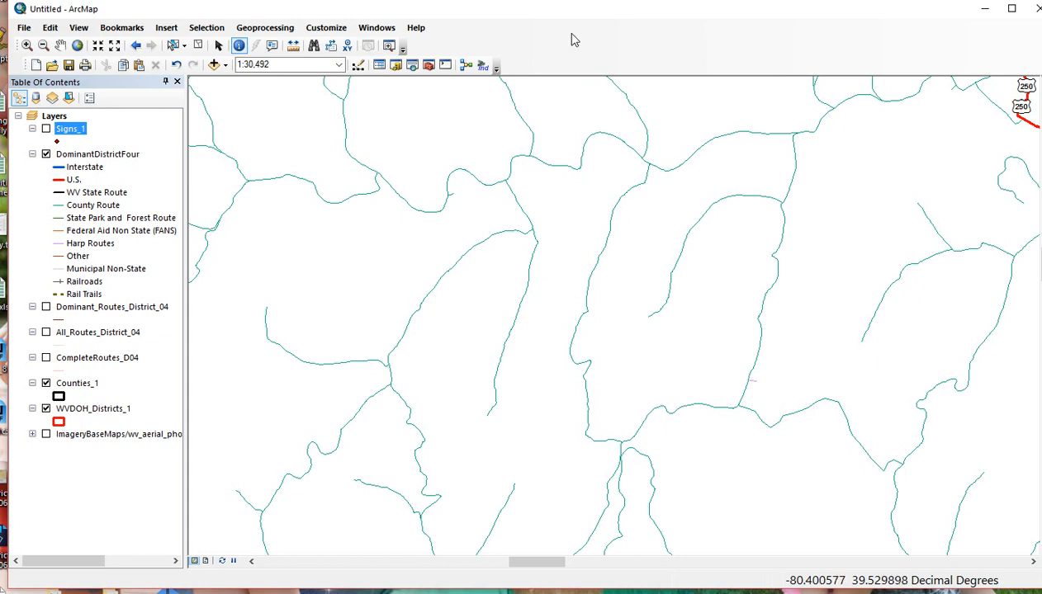
Open the toolbar customization and list the available commands in the Linear Referencing category.
right_click(550, 48)
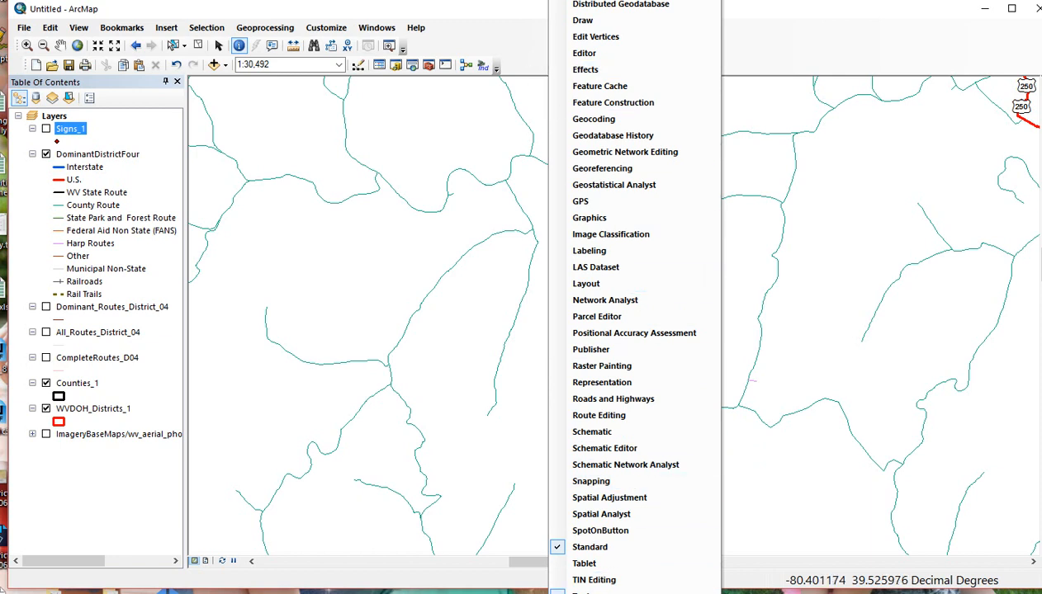
click(594, 591)
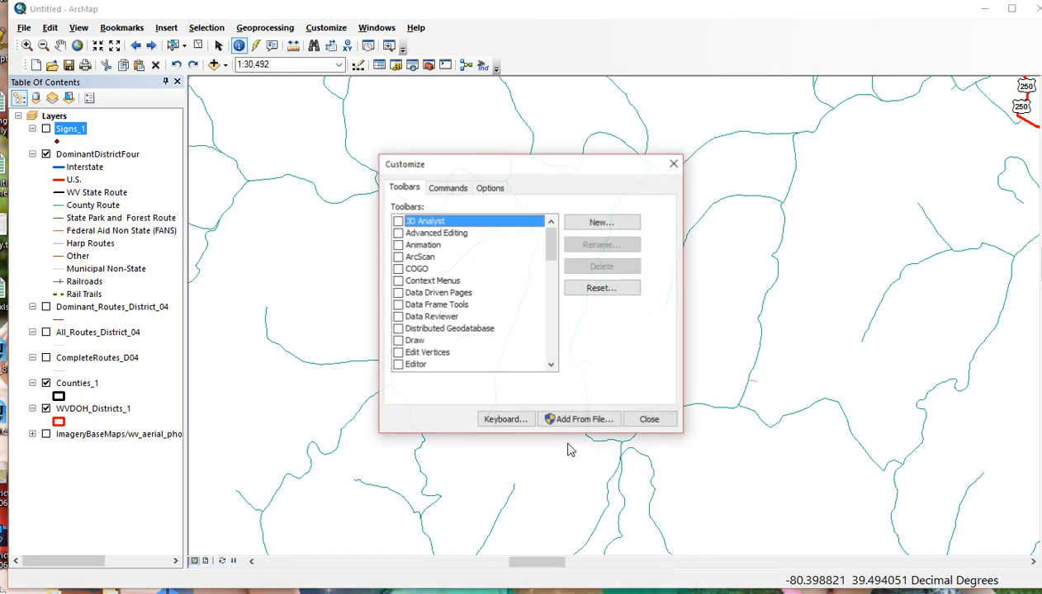
click(449, 188)
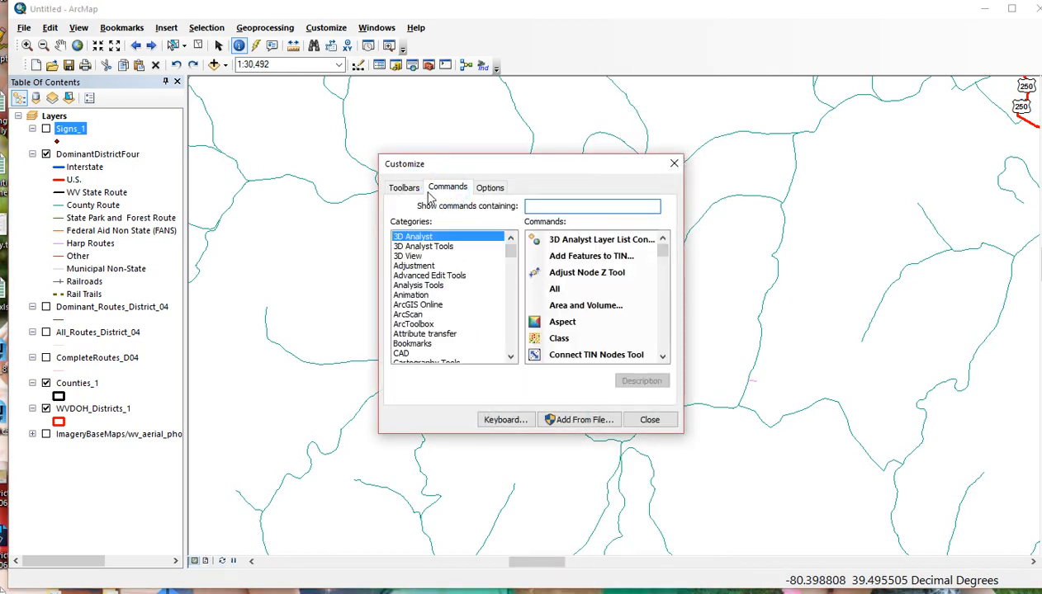
drag(510, 252, 512, 295)
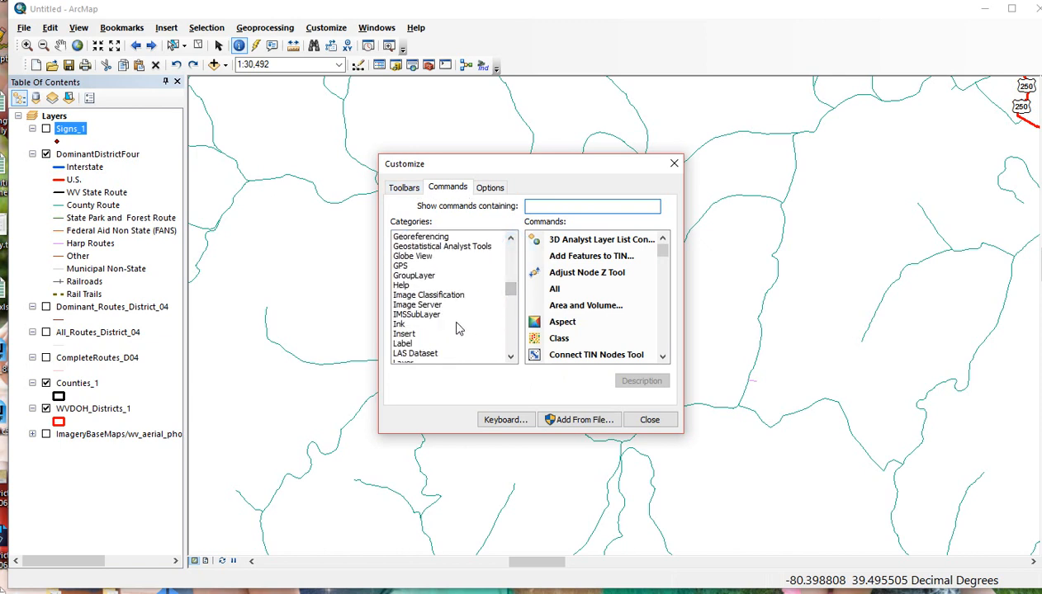
scroll(456, 326, down, 1)
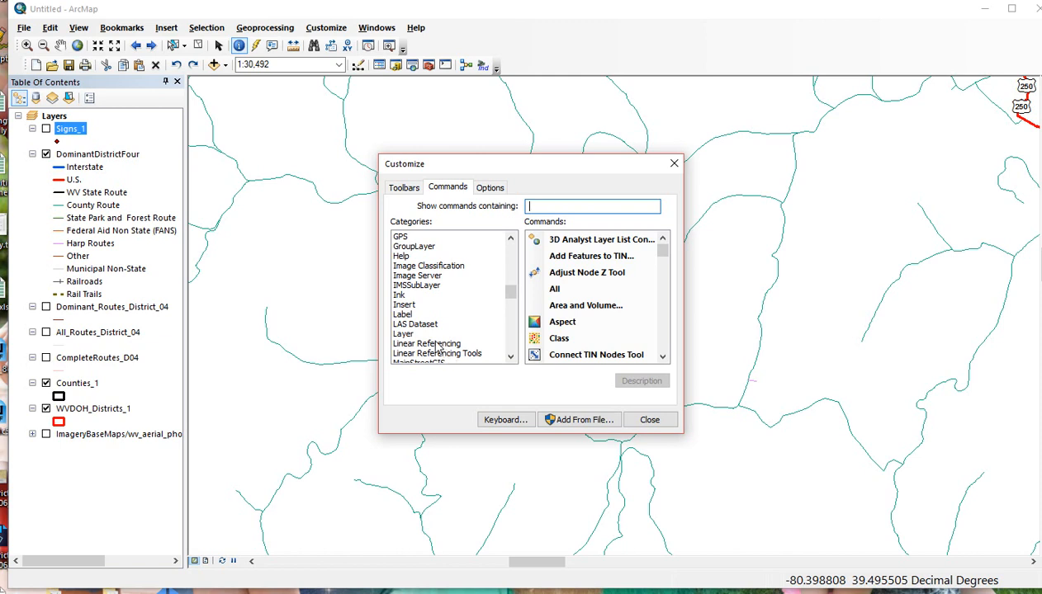
click(437, 343)
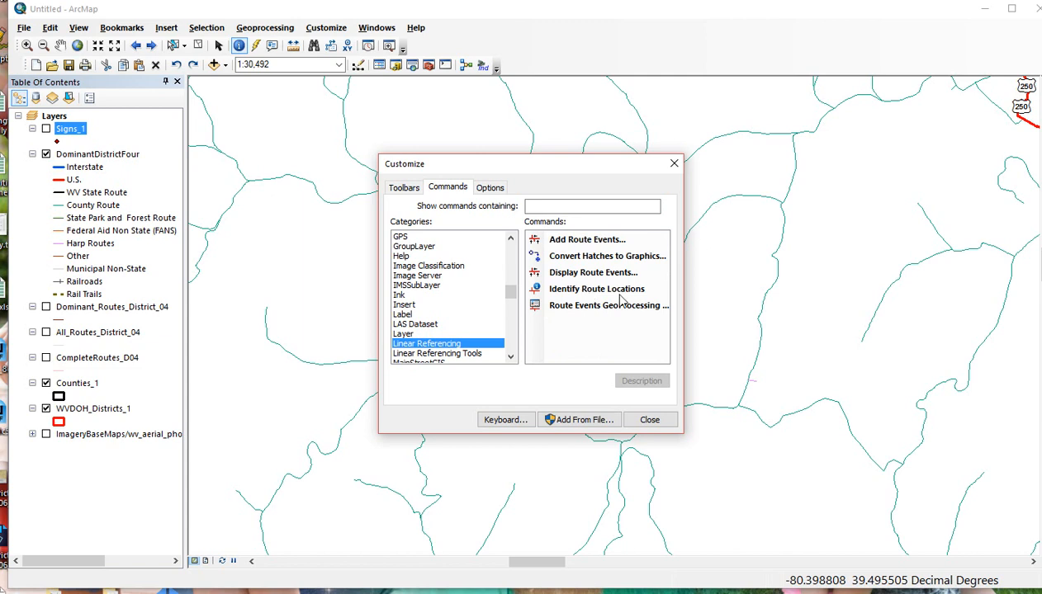
Add the Identify Route Locations command to the end of the standard toolbar and finish customizing.
click(564, 294)
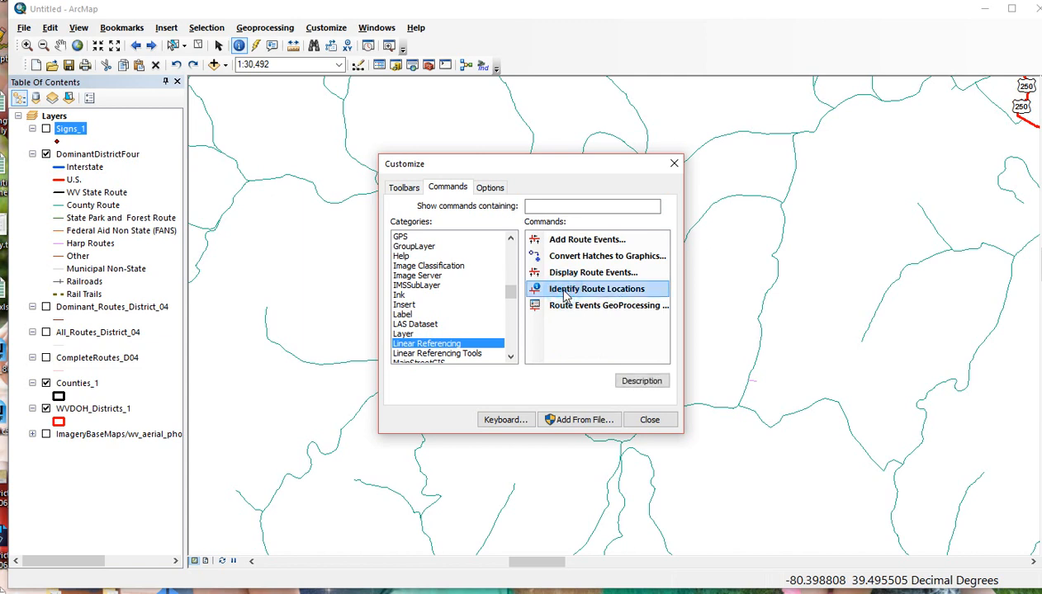
mouse_move(564, 294)
mouse_down()
mouse_move(477, 123)
mouse_move(409, 58)
mouse_move(351, 47)
mouse_move(479, 47)
mouse_move(494, 66)
mouse_up()
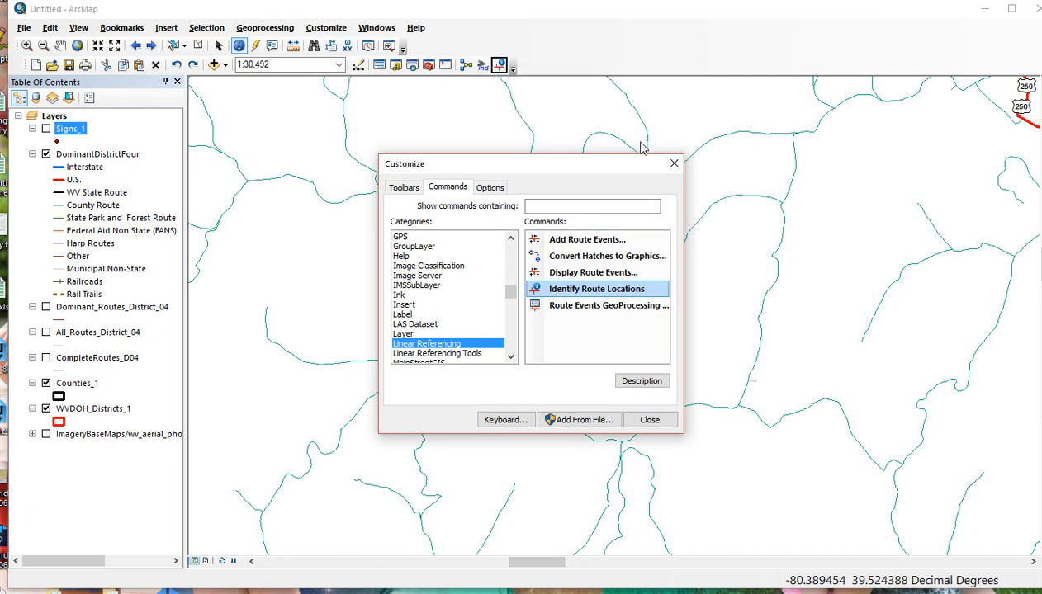
click(674, 163)
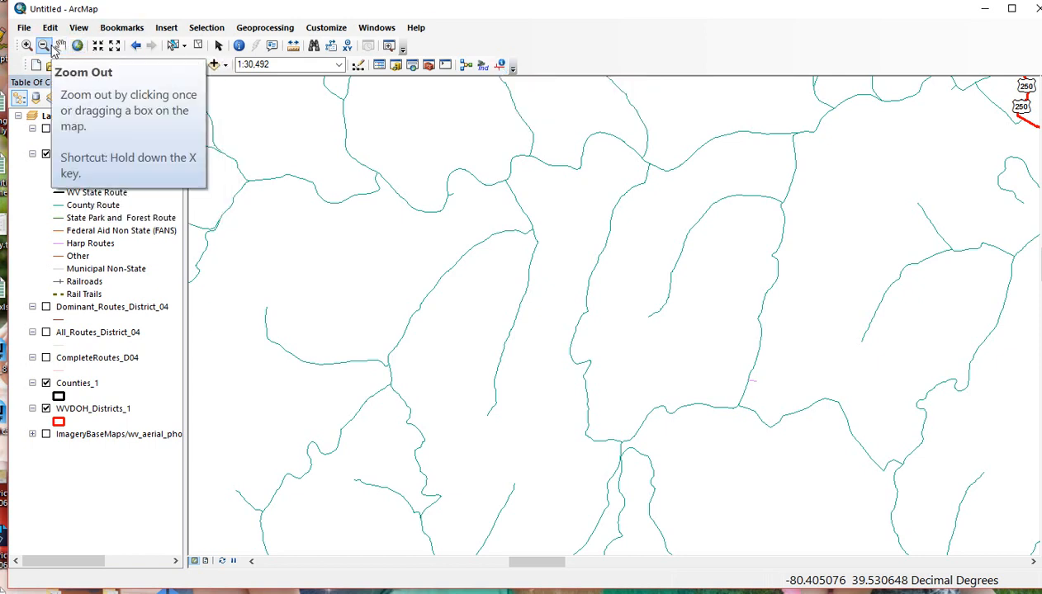
click(68, 64)
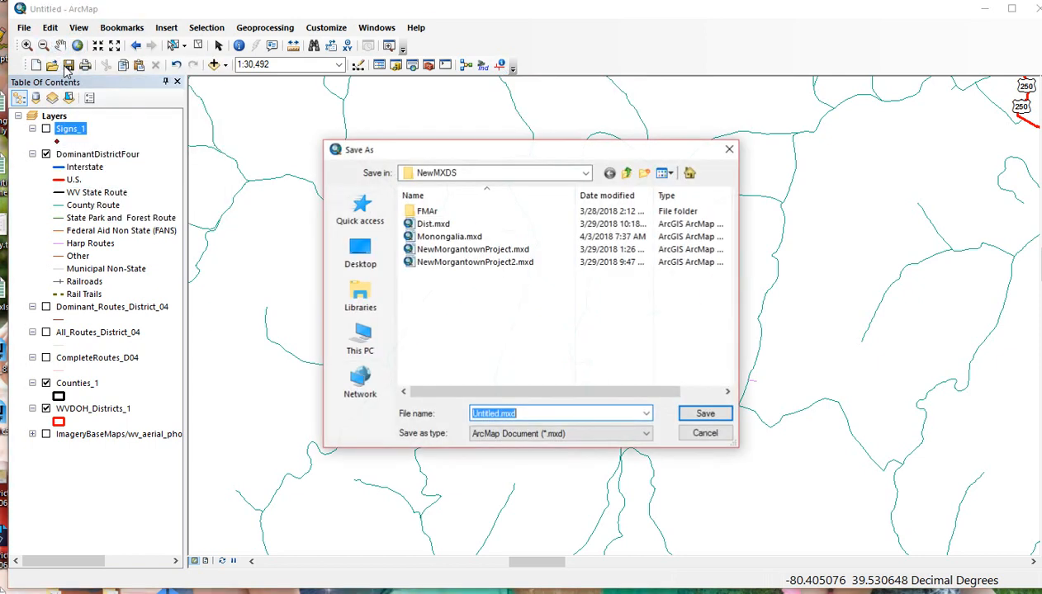
click(703, 433)
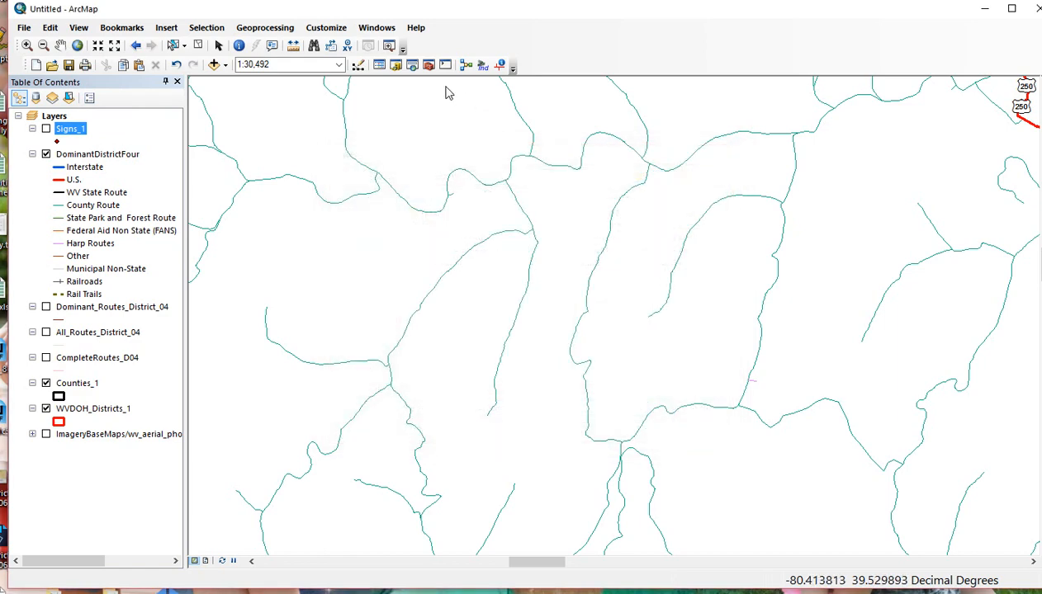
Identify route locations at several points along the winding northern county route and on the curved road south of it, and close the results.
click(501, 66)
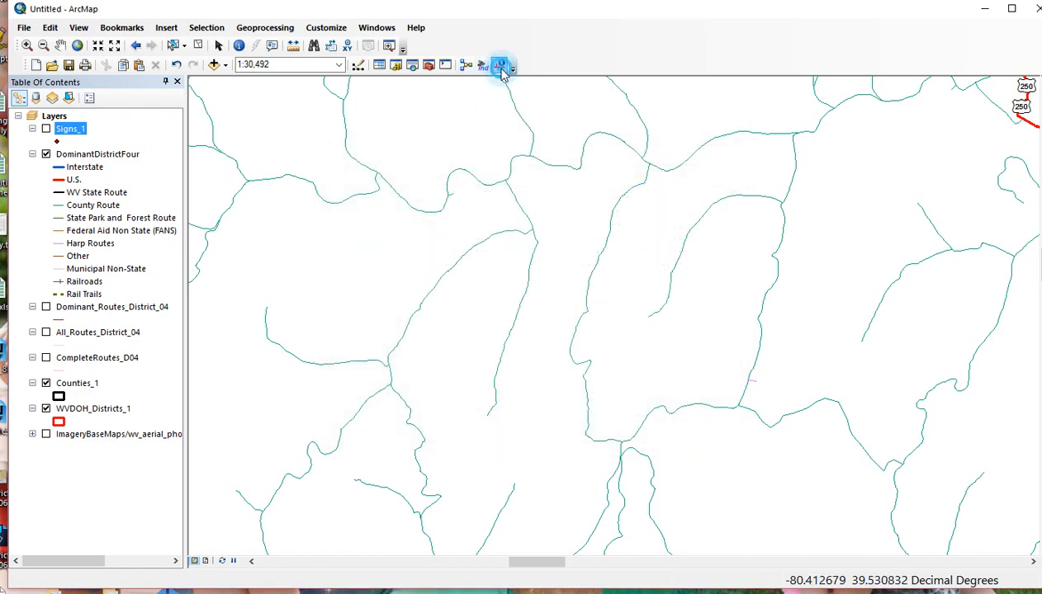
click(559, 170)
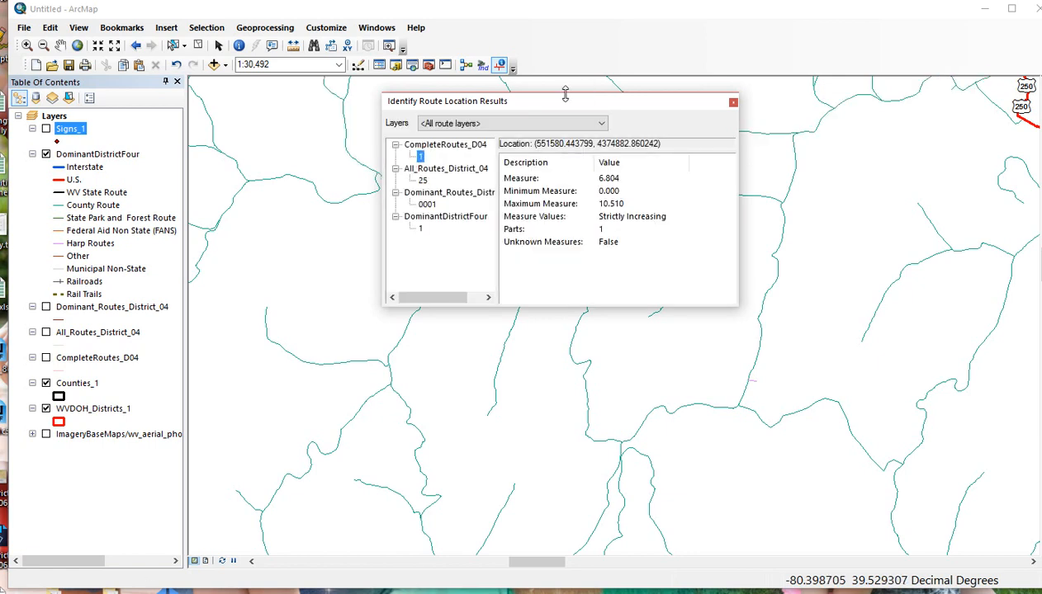
drag(553, 103, 710, 288)
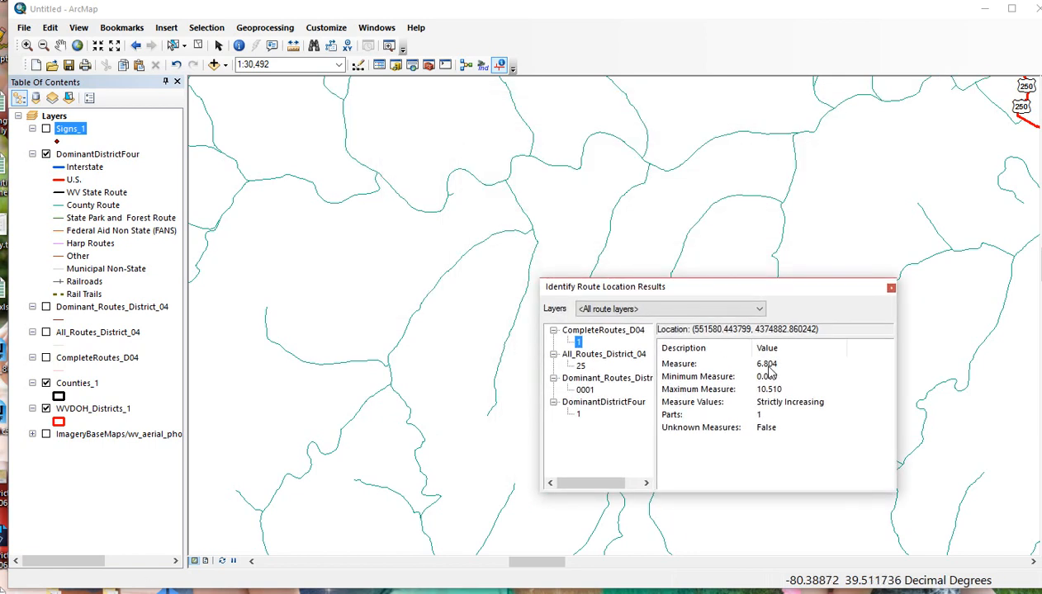
click(582, 153)
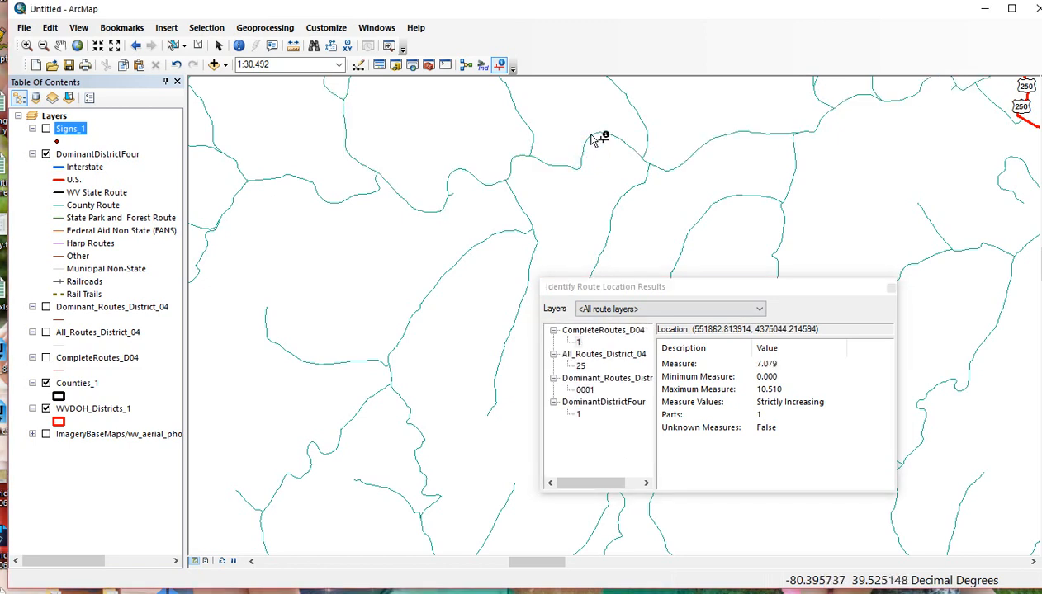
click(594, 138)
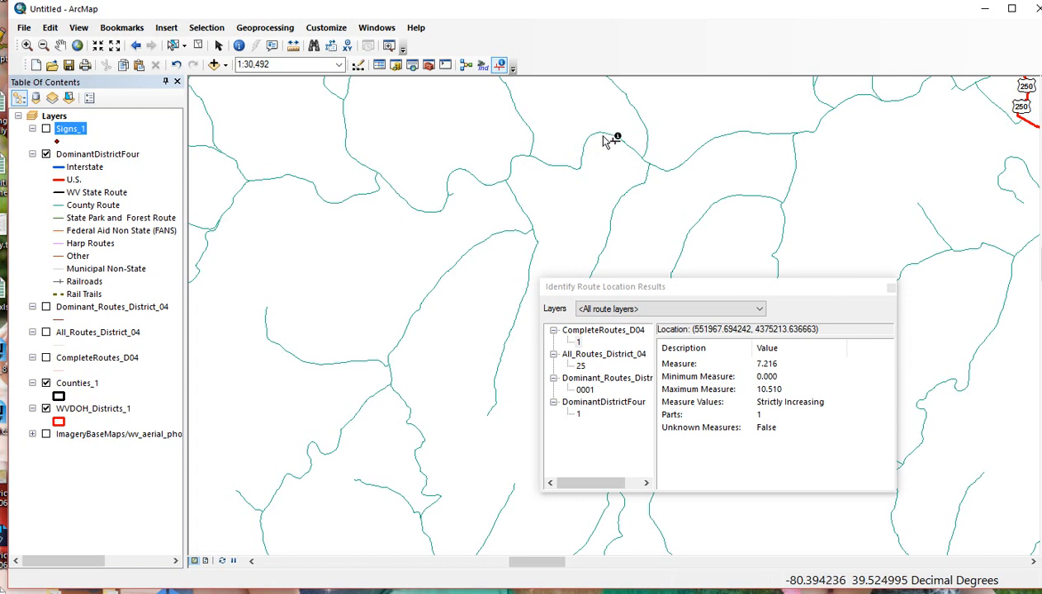
click(605, 137)
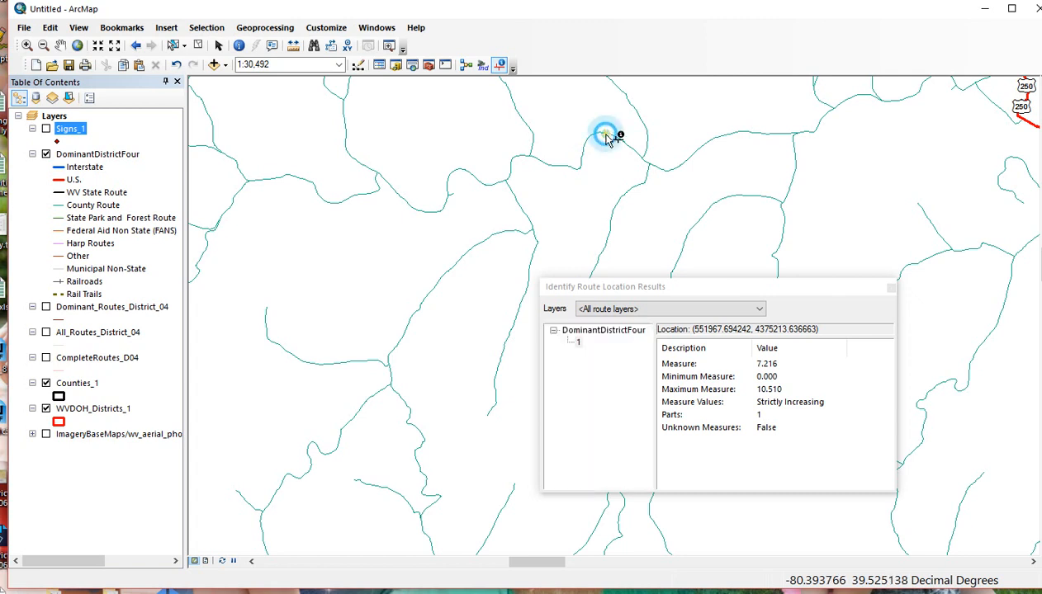
click(494, 241)
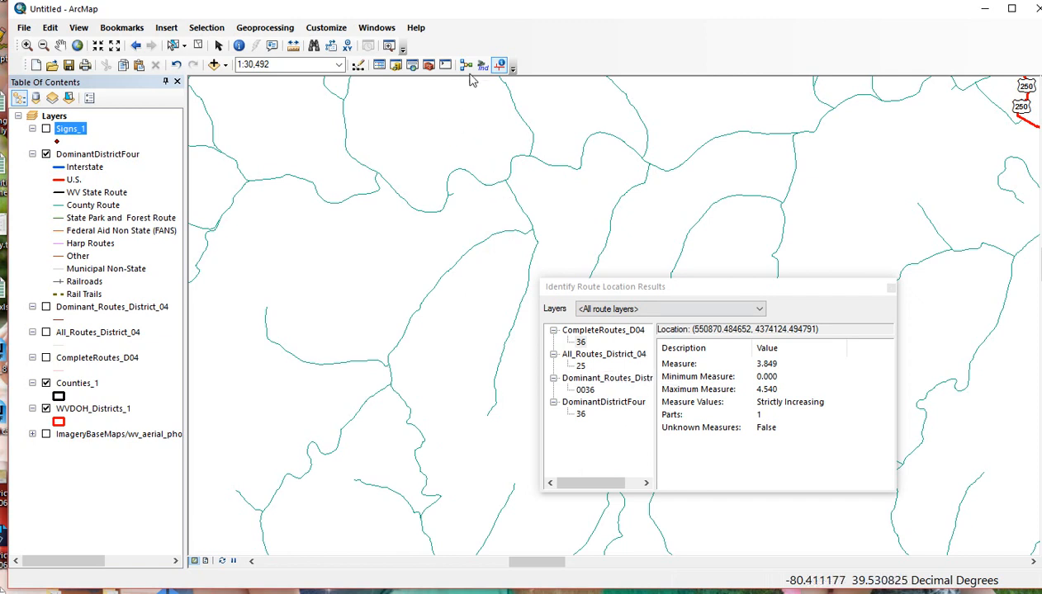
click(890, 289)
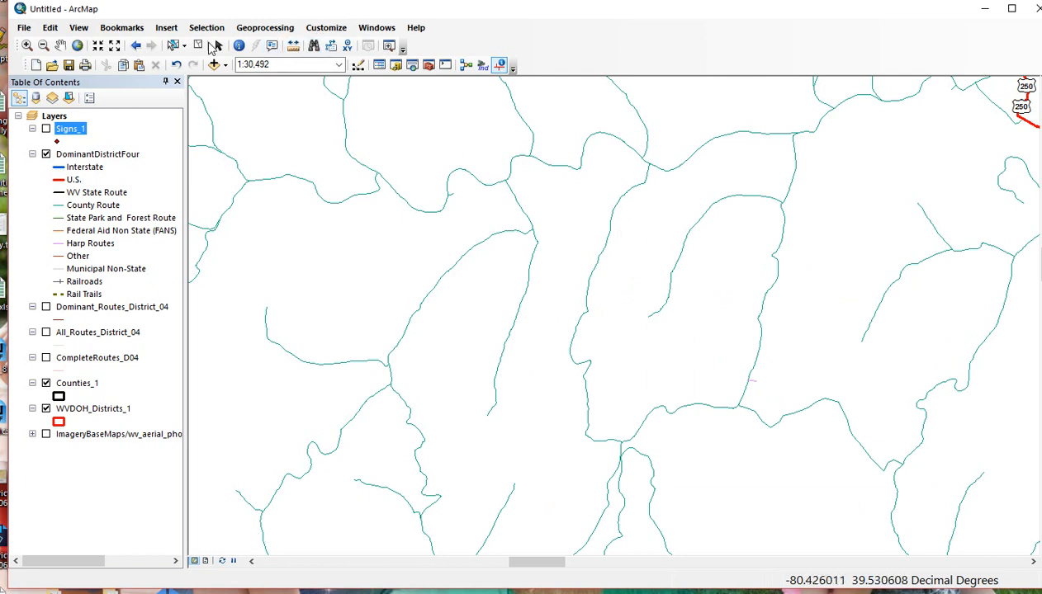
Open the Measure tool and go through its line, area and feature modes, ending on line measurement.
click(293, 46)
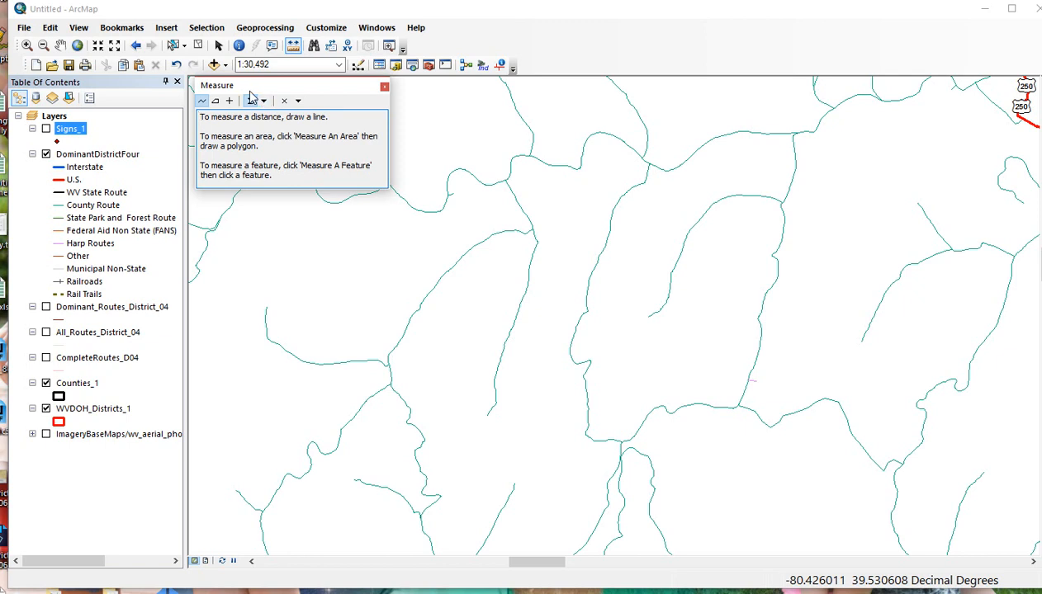
click(203, 100)
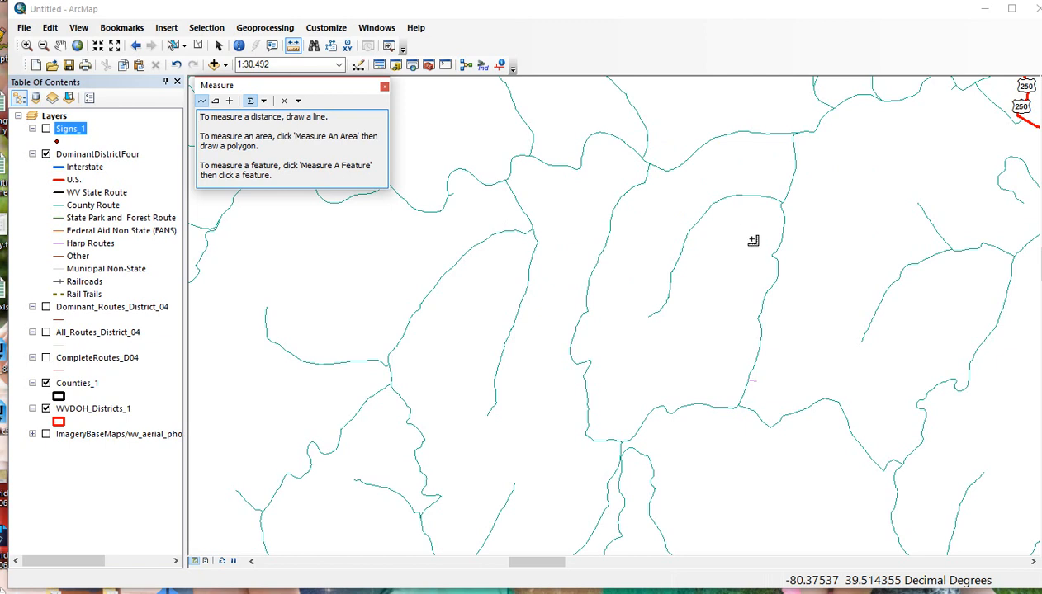
click(215, 102)
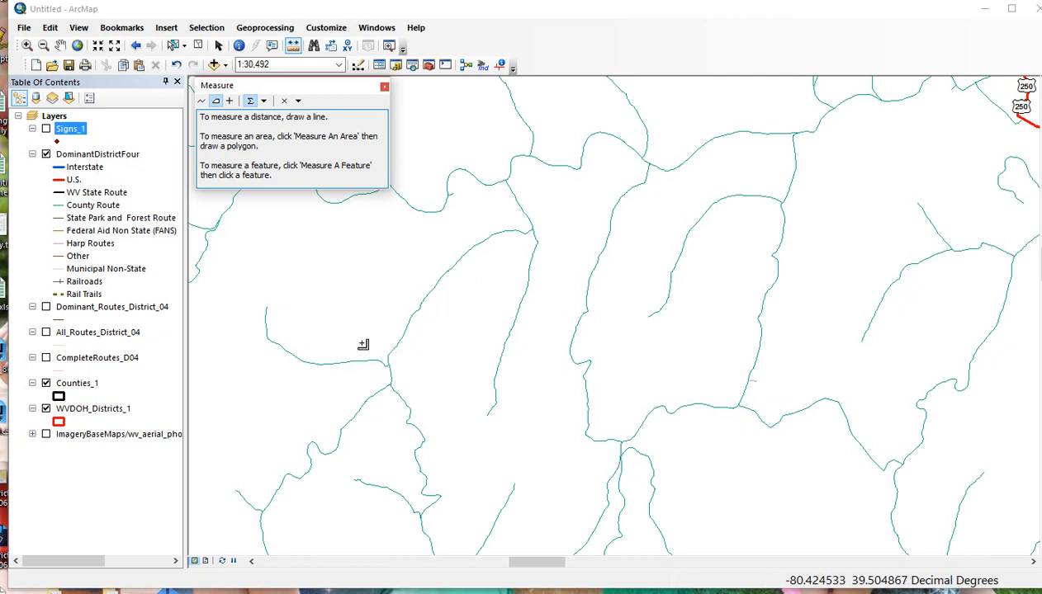
click(229, 100)
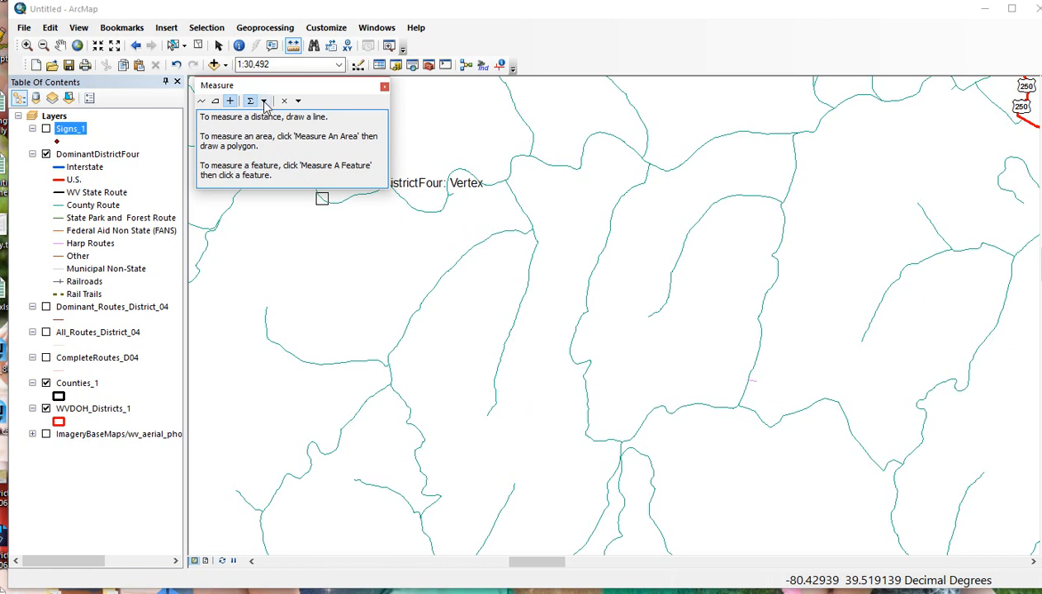
click(201, 101)
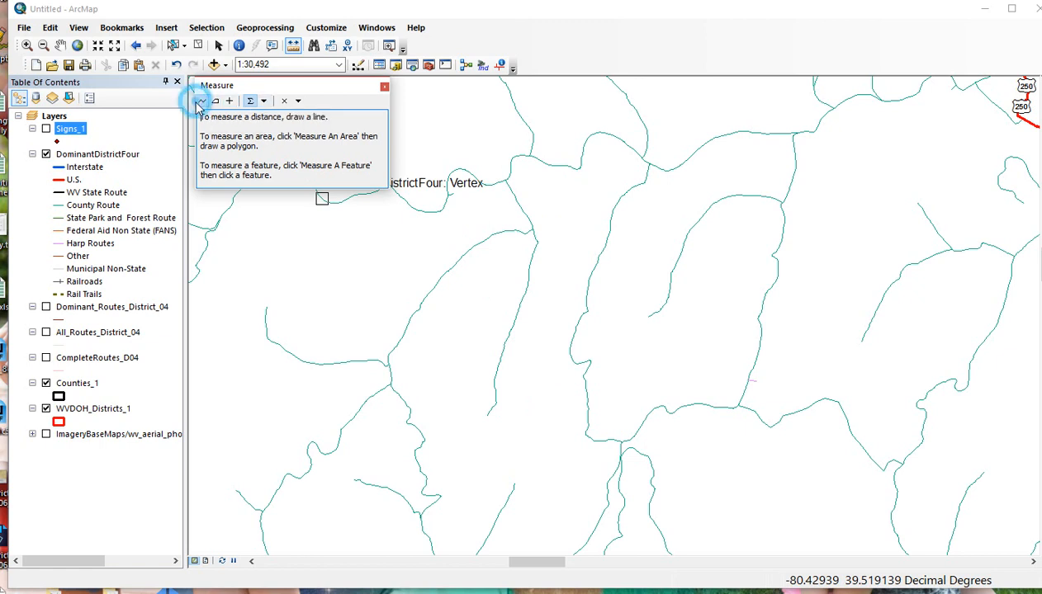
Examine the distance and area unit options of the Measure tool without changing them.
click(264, 101)
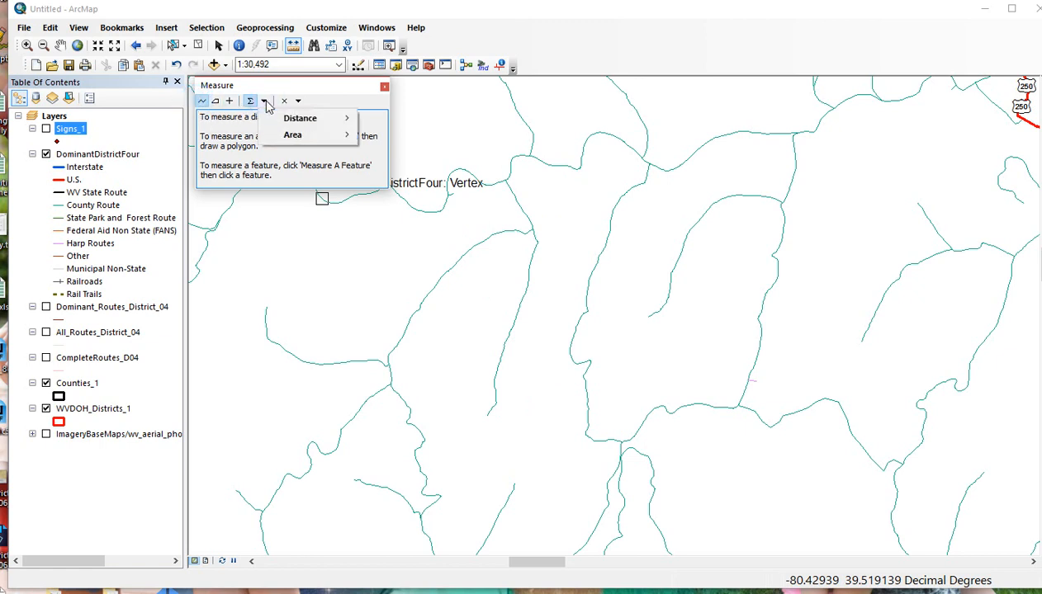
click(322, 102)
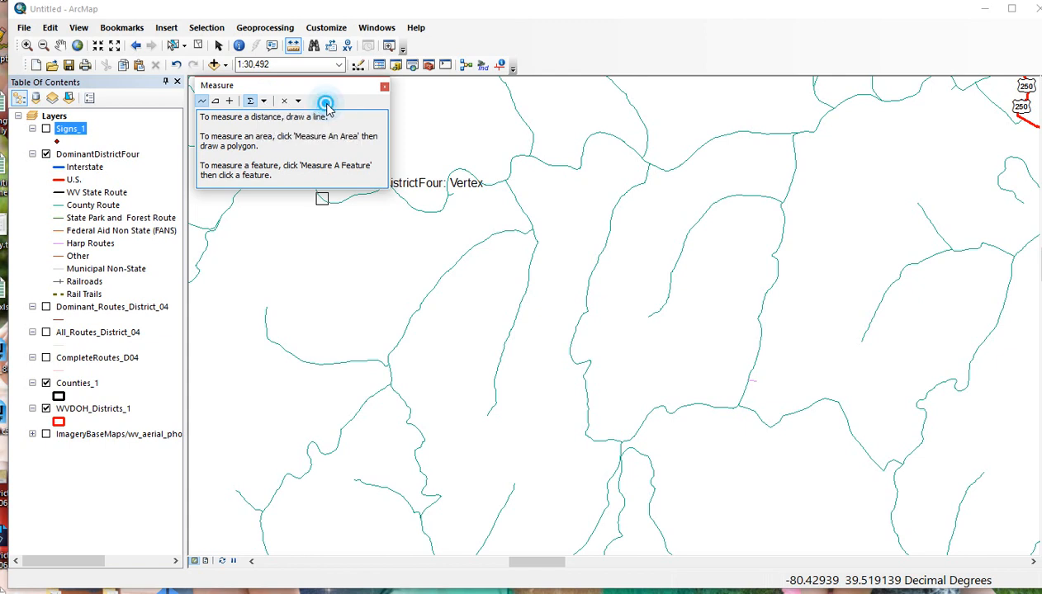
click(264, 101)
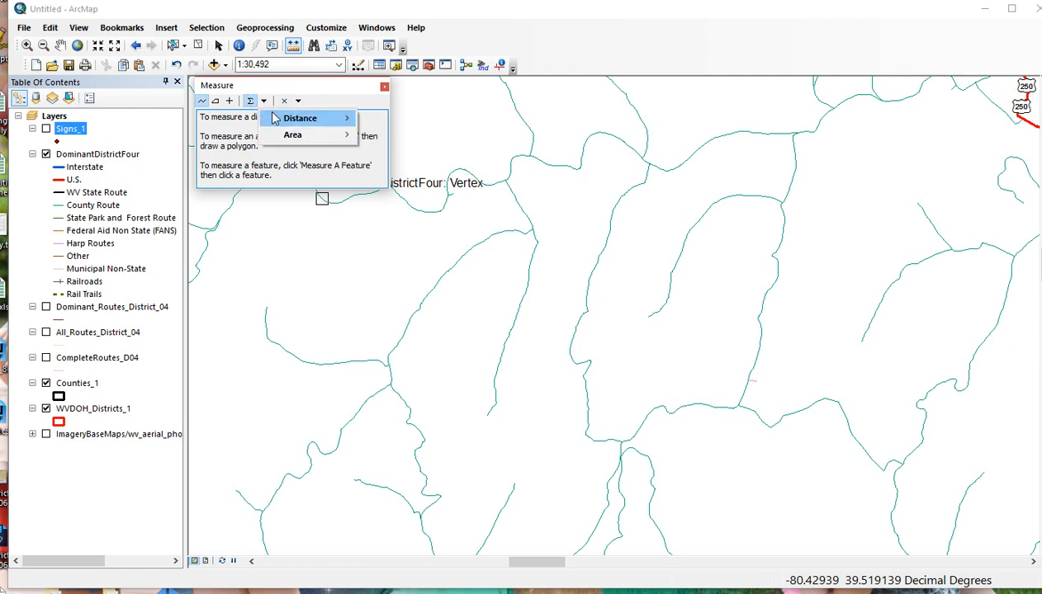
mouse_move(303, 118)
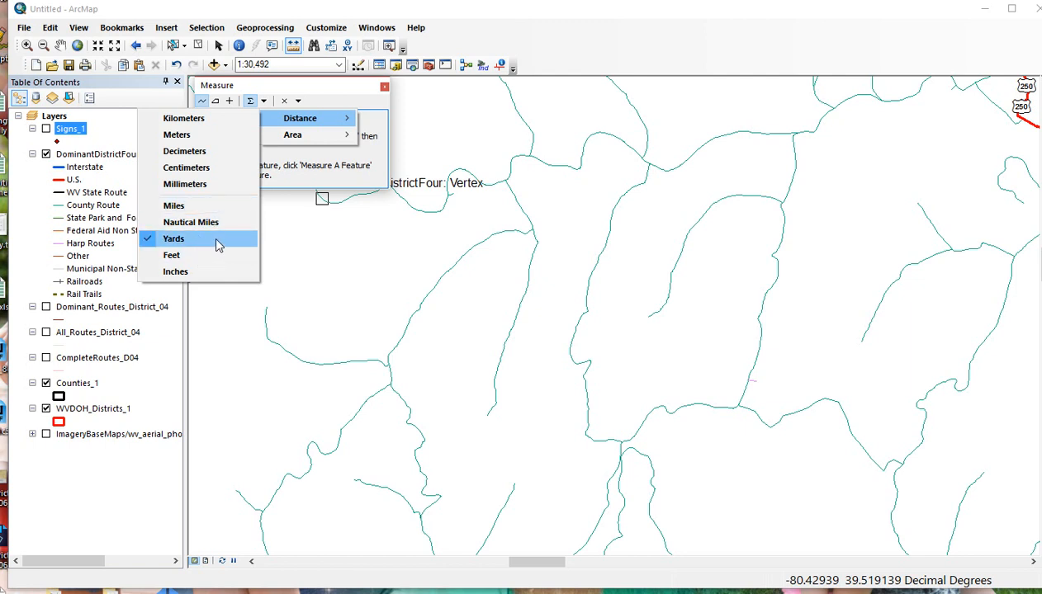
mouse_move(342, 134)
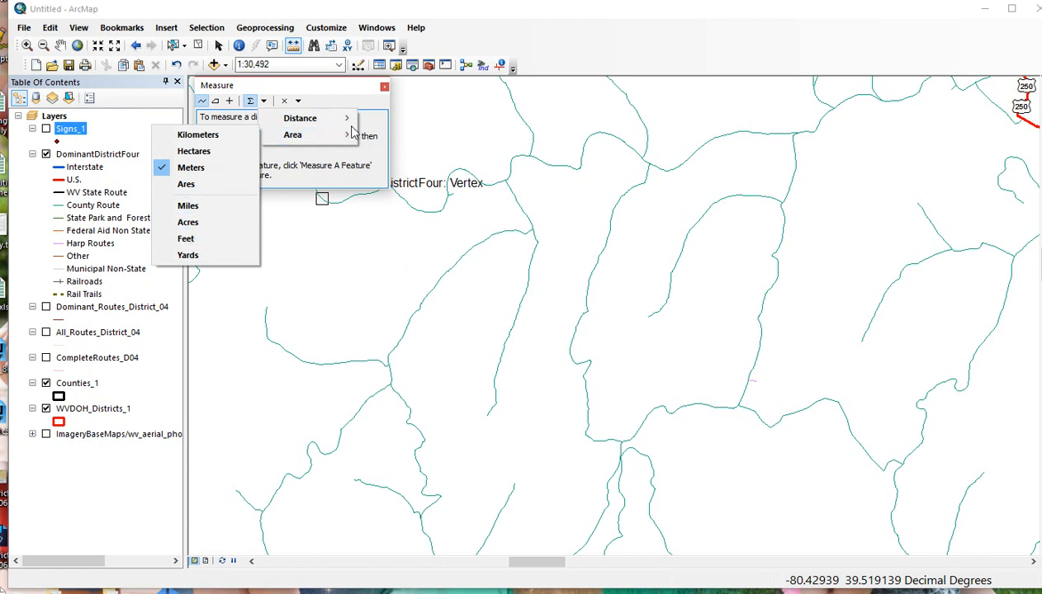
click(324, 93)
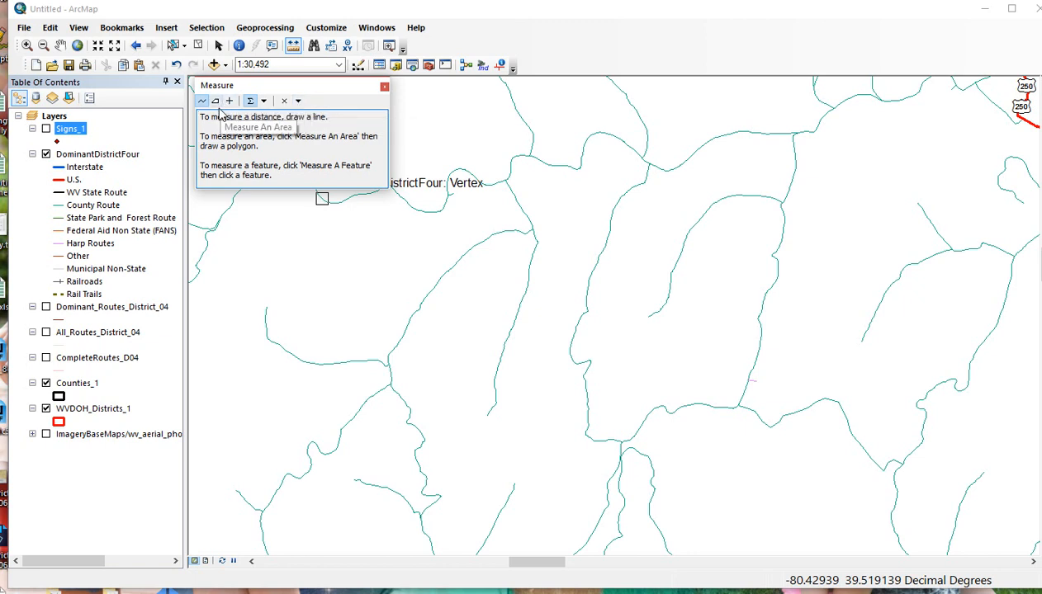
Go to the bookmarked football stadium extent and show the ImageryBaseMaps layer.
click(122, 27)
click(163, 96)
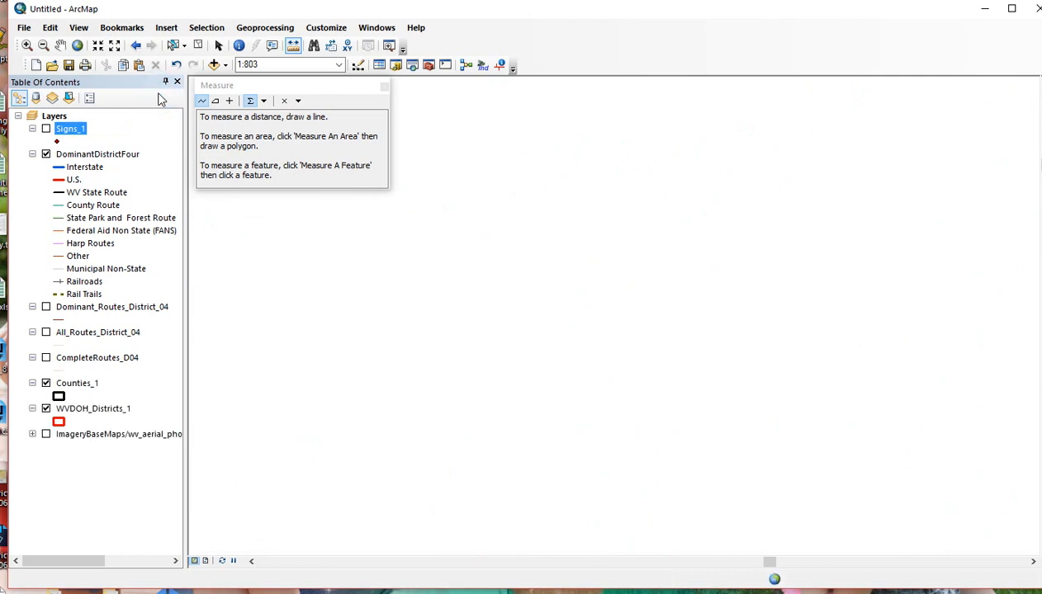
click(46, 434)
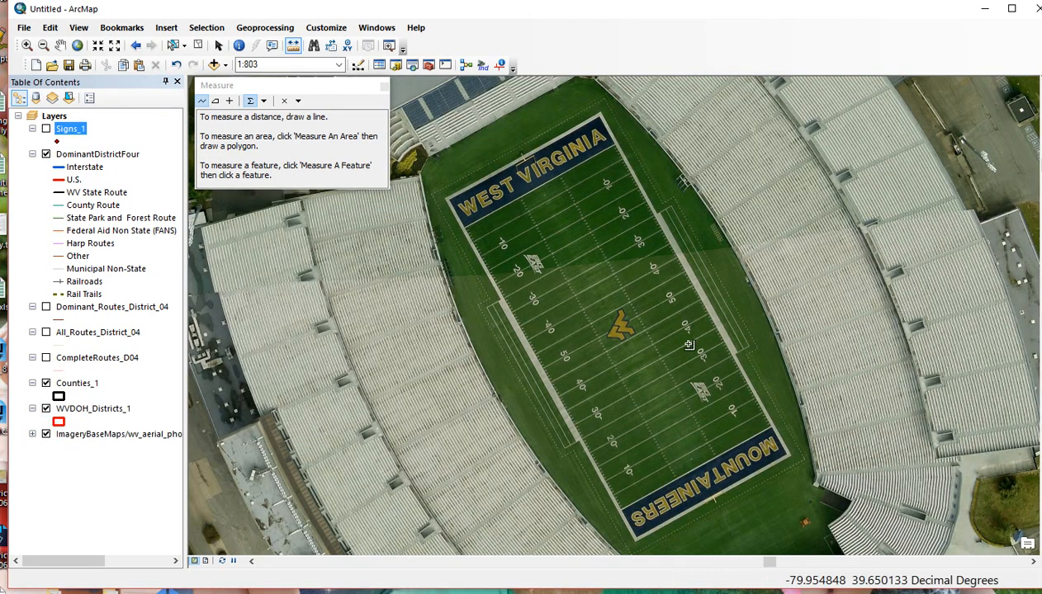
Measure the football field's length along its eastern sideline, from the West Virginia goal line to the Mountaineers goal line.
click(205, 101)
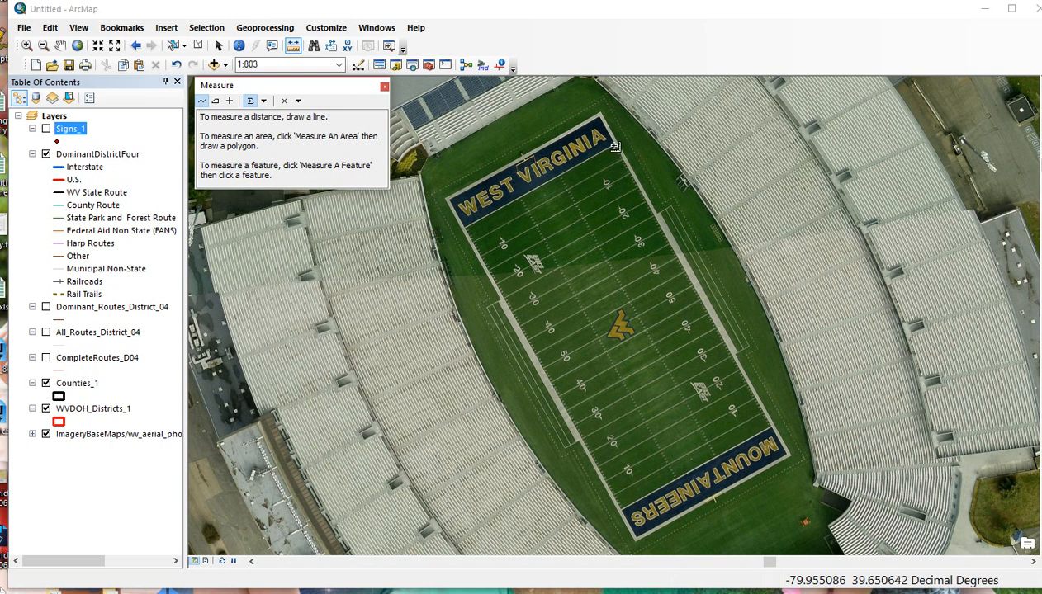
click(615, 146)
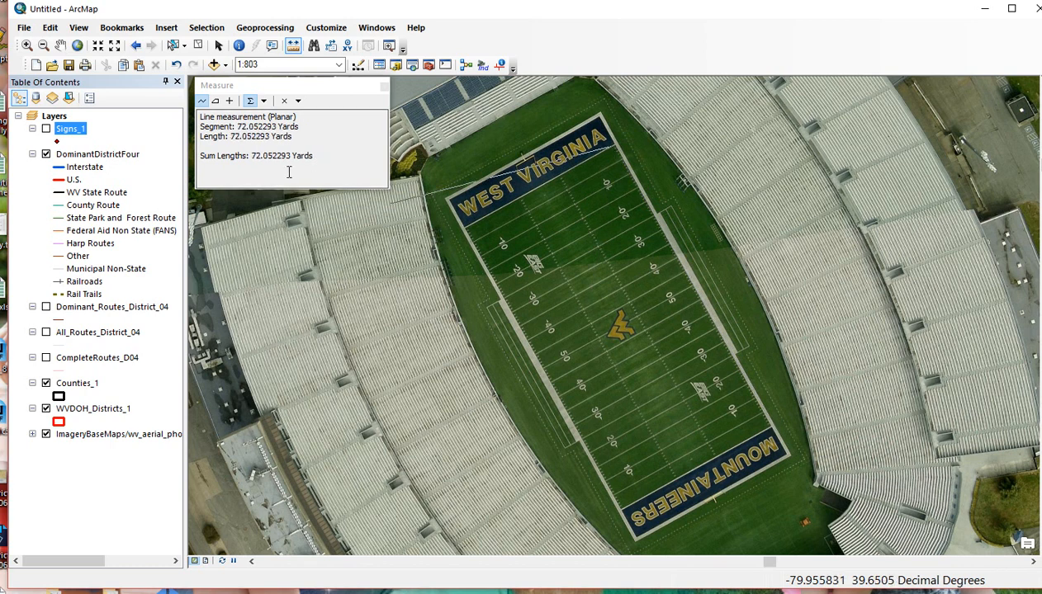
double_click(773, 428)
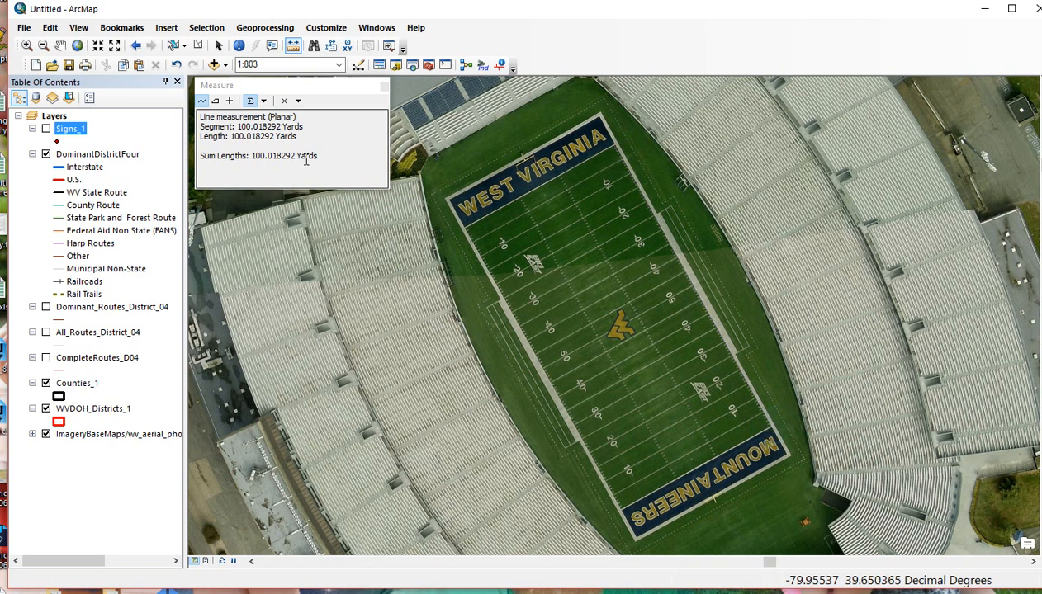
Measure the distance between the 20- and 30-yard lines at the bookmarked close-up extent, then clear the measurement and close the Measure tool.
click(121, 28)
click(165, 113)
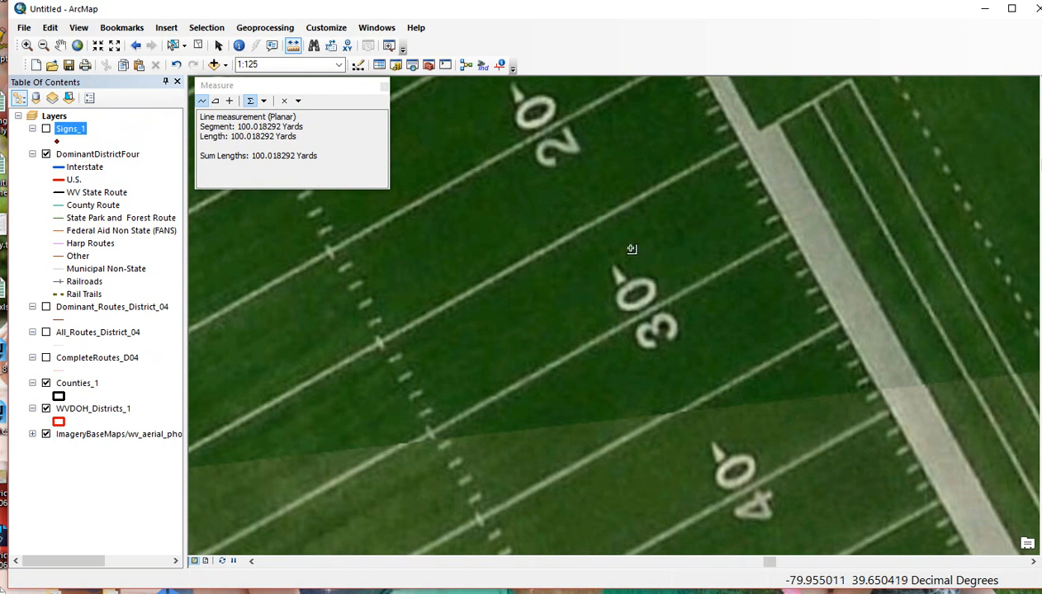
click(284, 100)
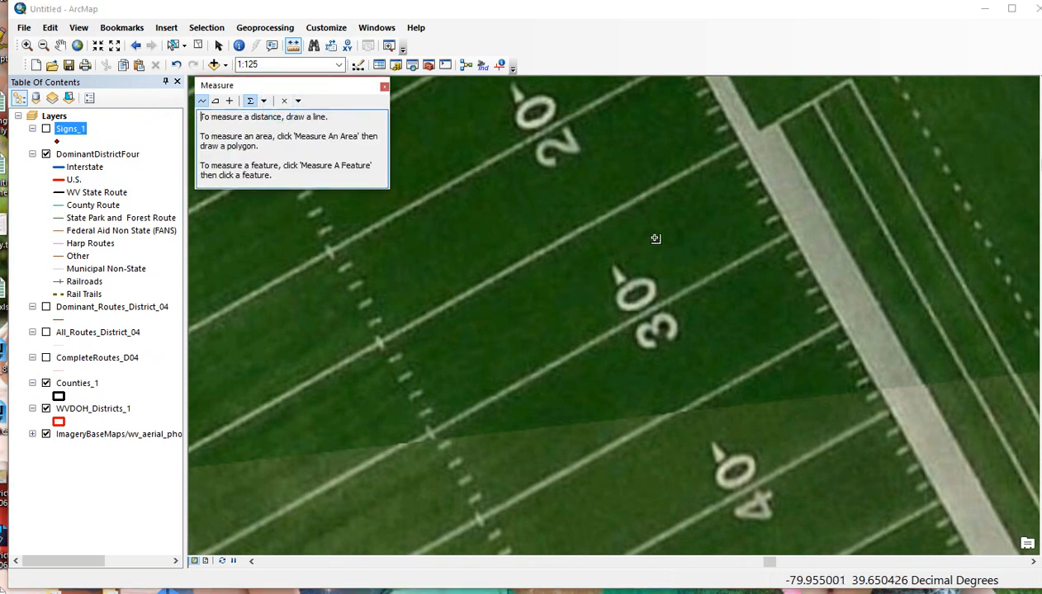
click(541, 137)
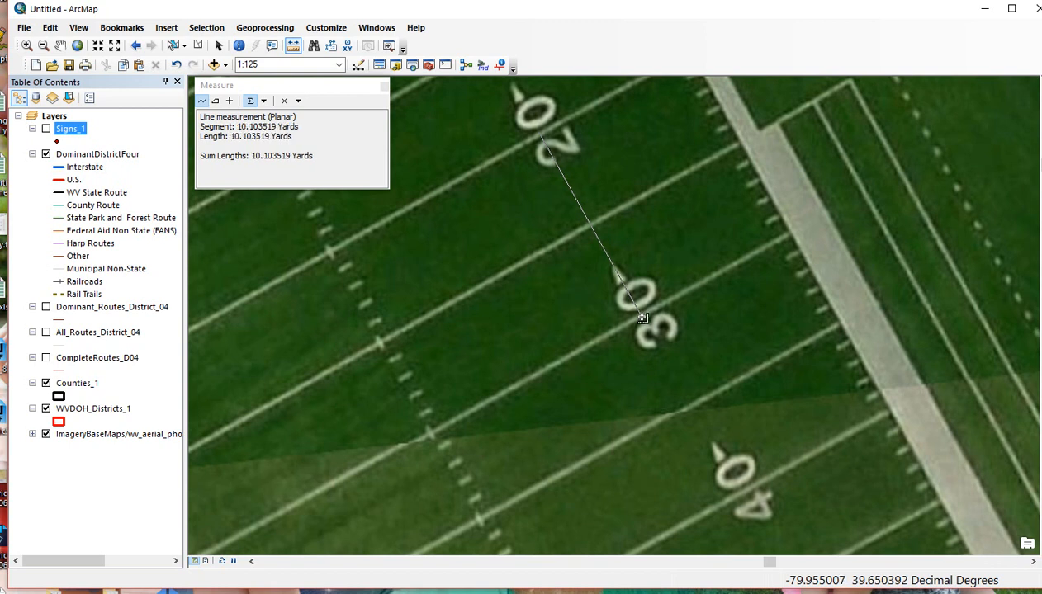
double_click(642, 318)
click(284, 101)
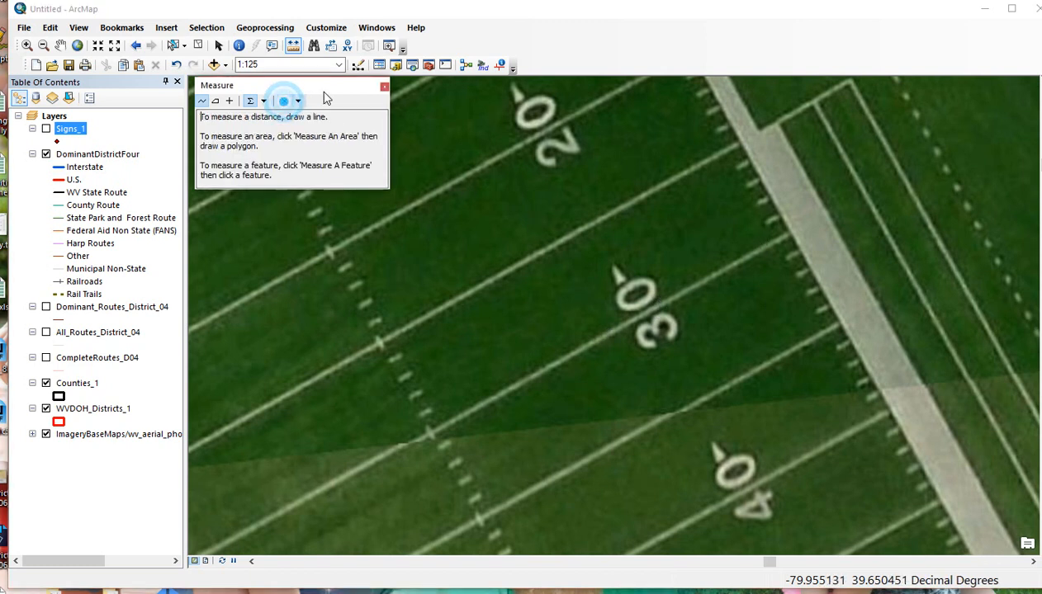
click(384, 87)
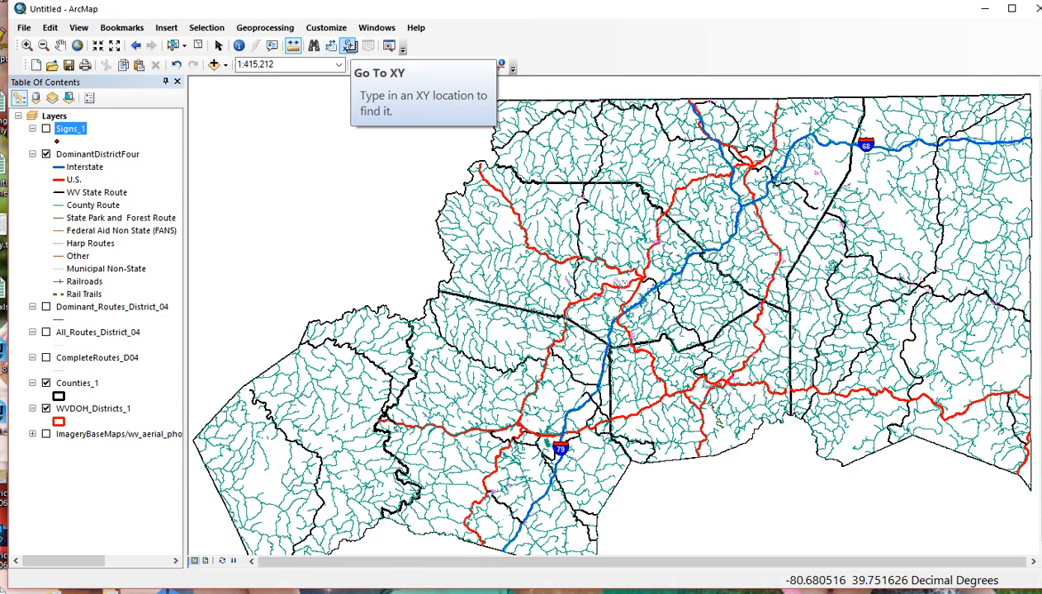
Set up Go To XY in Decimal Degrees with longitude -80.587895 and latitude 39.316713.
click(350, 47)
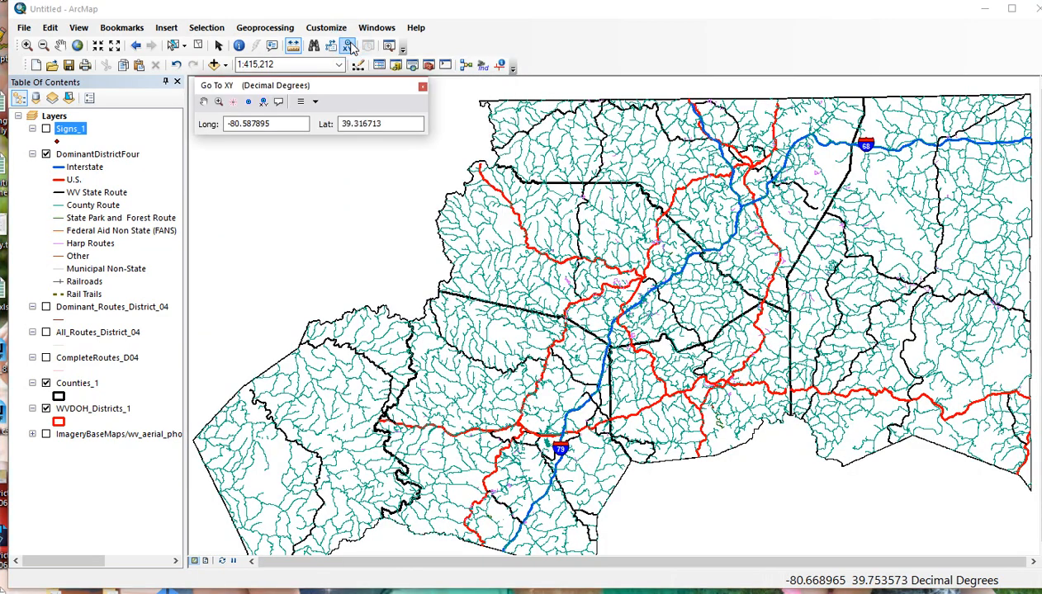
click(318, 101)
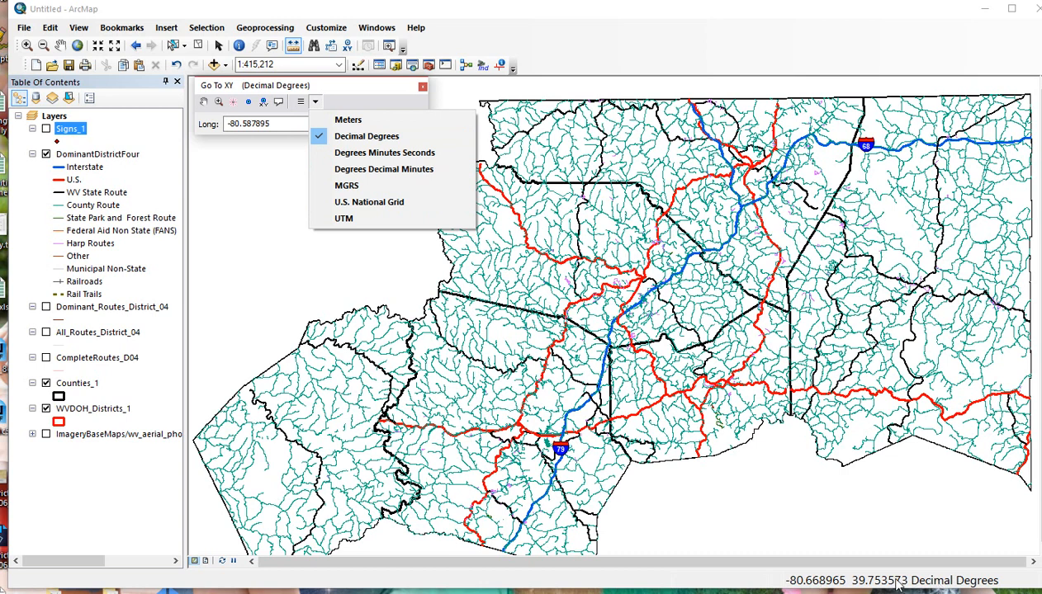
click(346, 136)
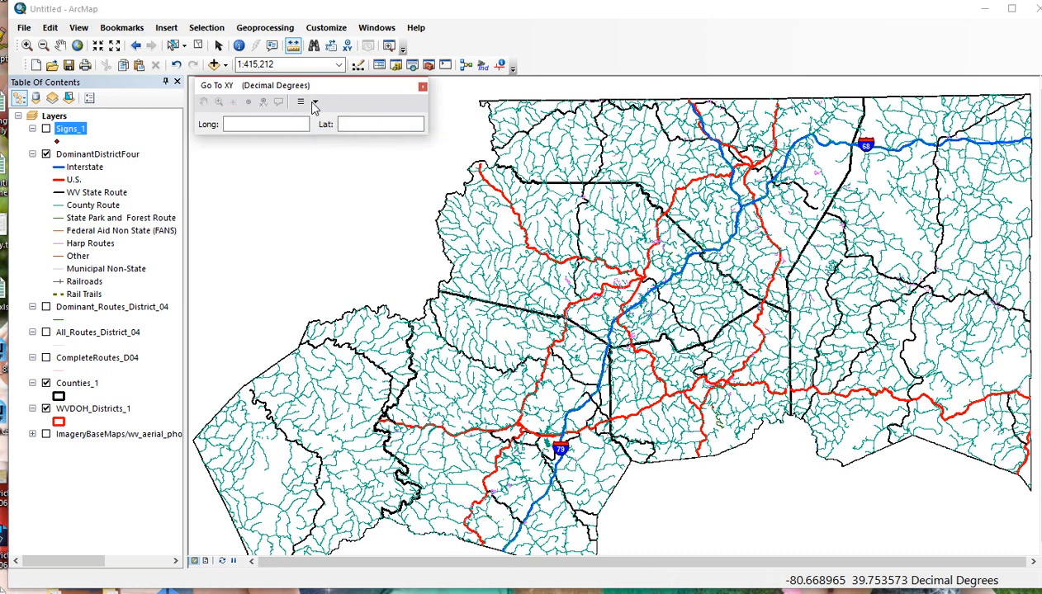
click(245, 127)
click(245, 128)
text(-80.587895)
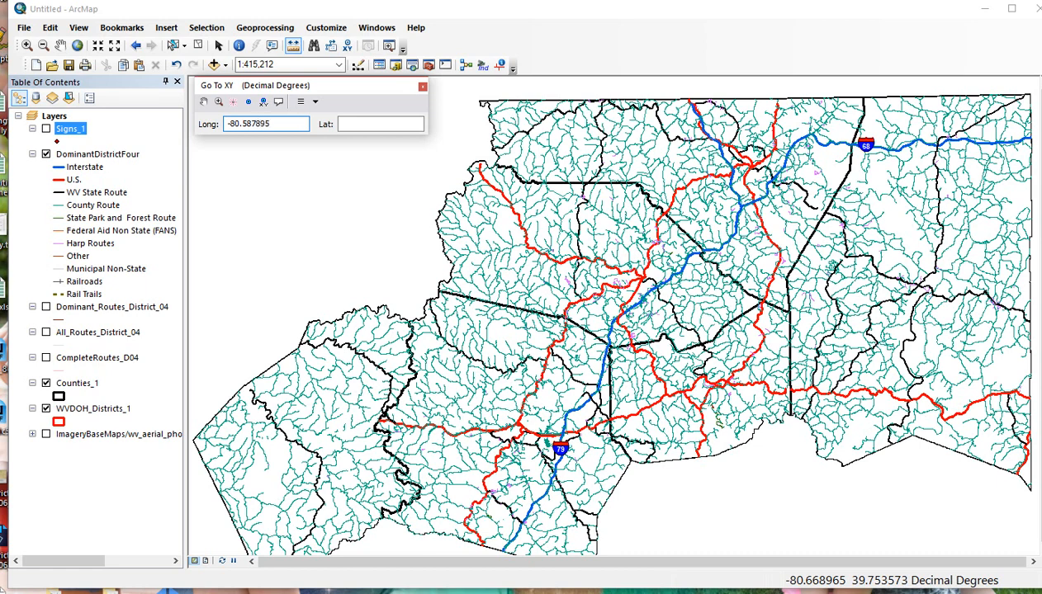
click(343, 123)
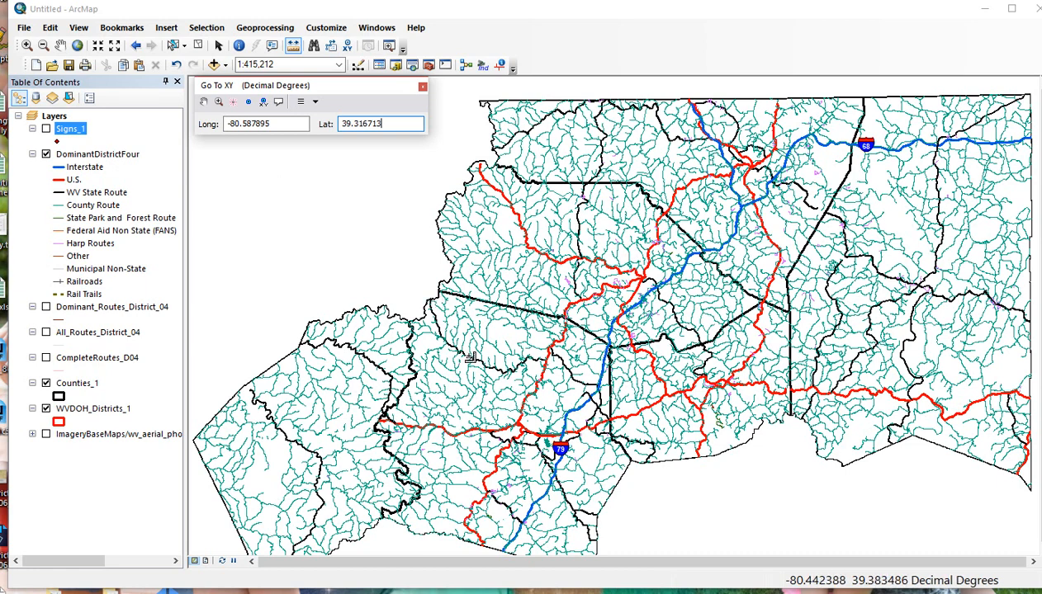
Pan the zoomed-in map to the entered longitude and latitude and flash the location.
click(26, 46)
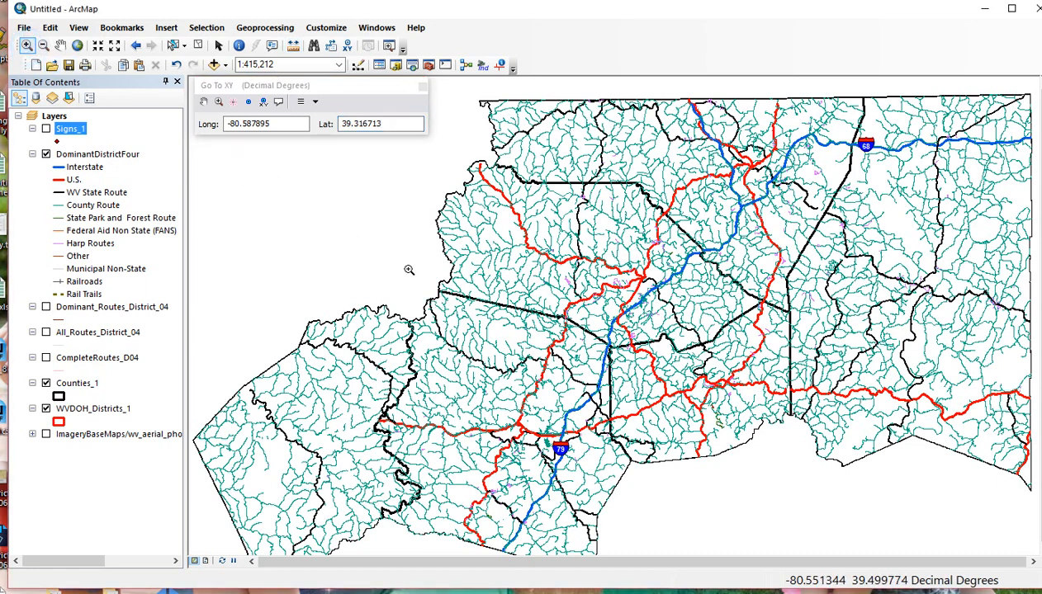
drag(411, 263, 470, 316)
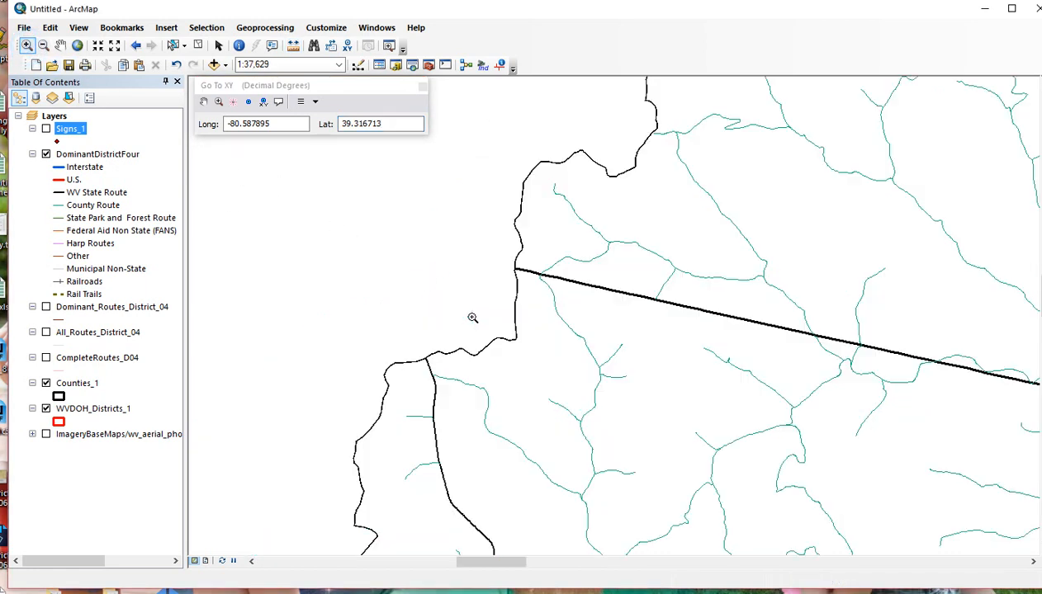
click(206, 102)
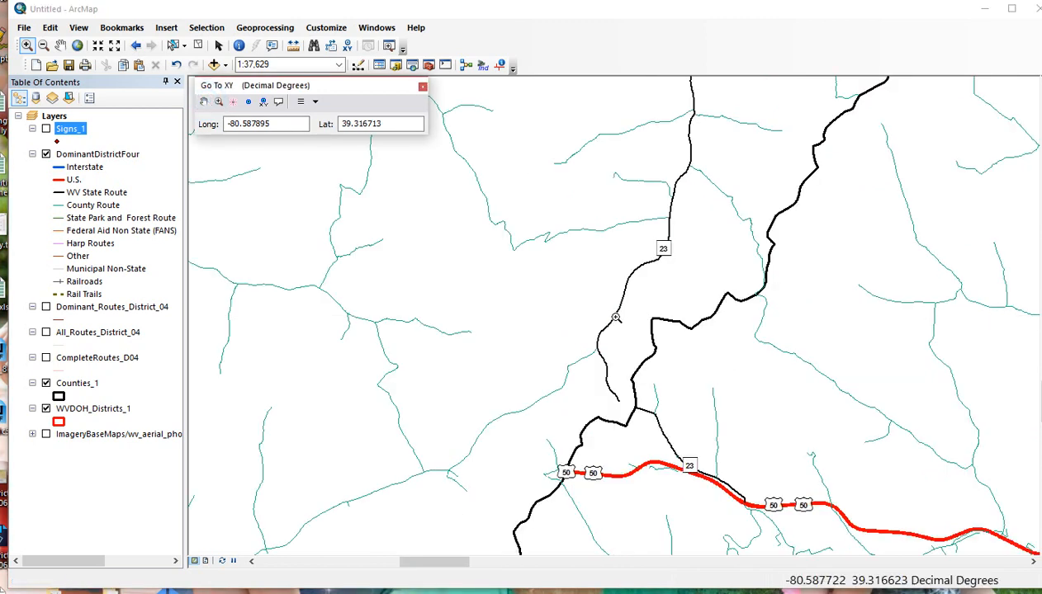
click(203, 102)
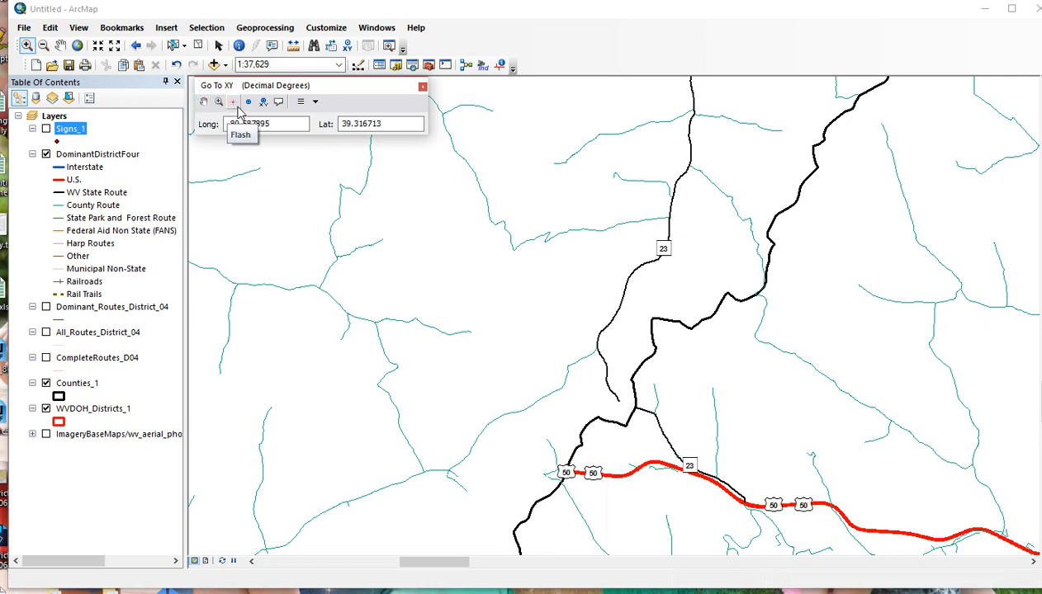
click(234, 102)
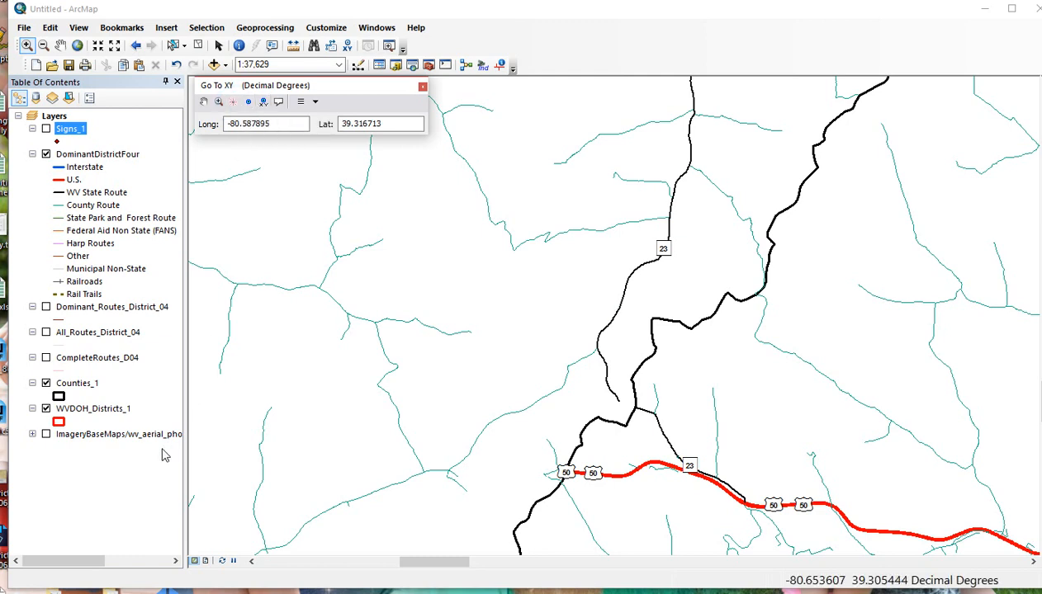
Show the ImageryBaseMaps layer and mark the entered coordinates with a point and a coordinate callout.
click(46, 435)
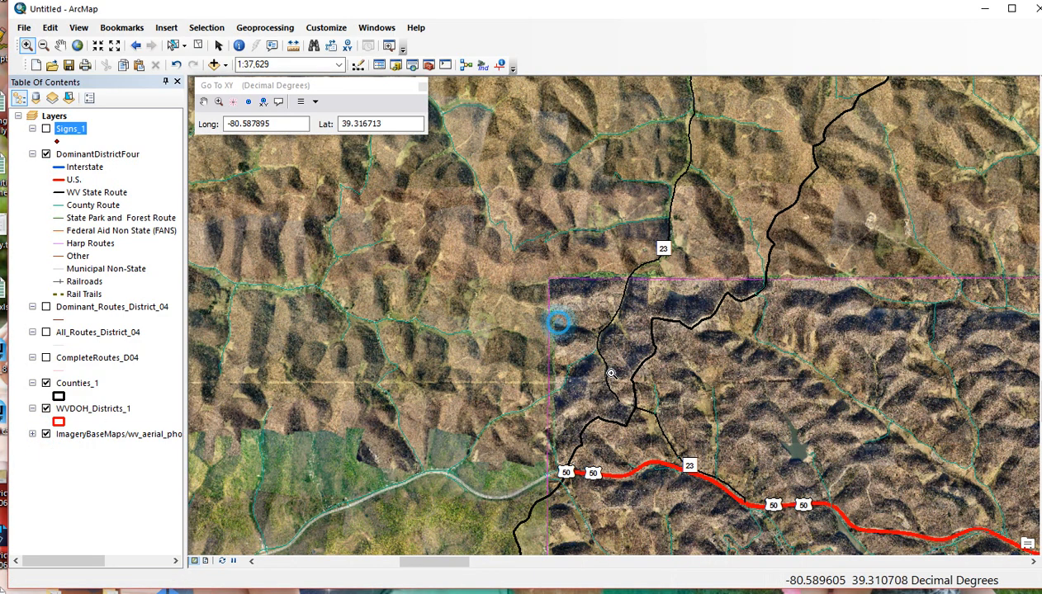
drag(540, 311, 639, 392)
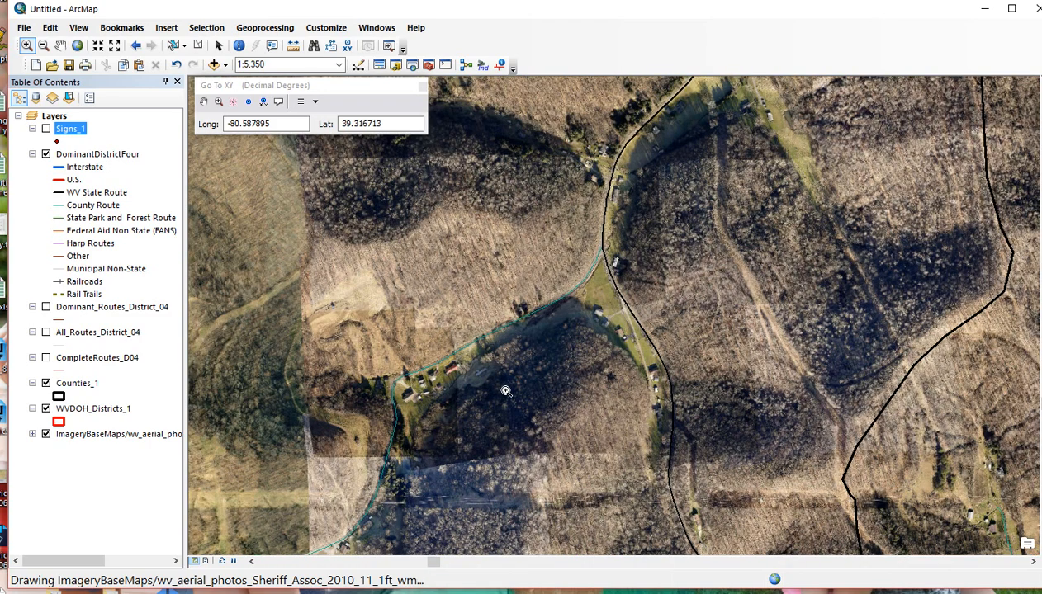
click(249, 103)
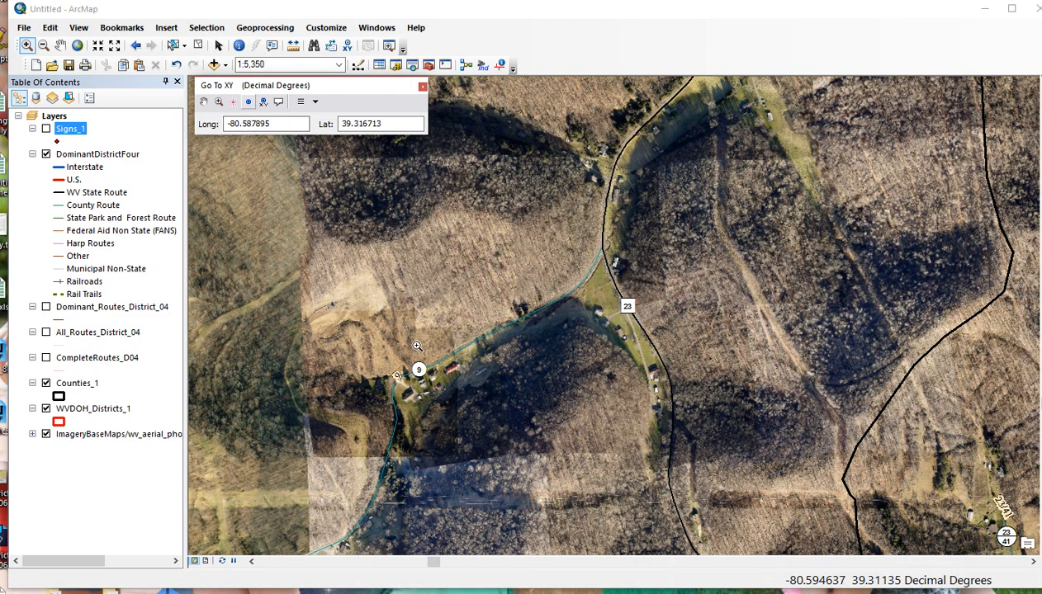
click(234, 103)
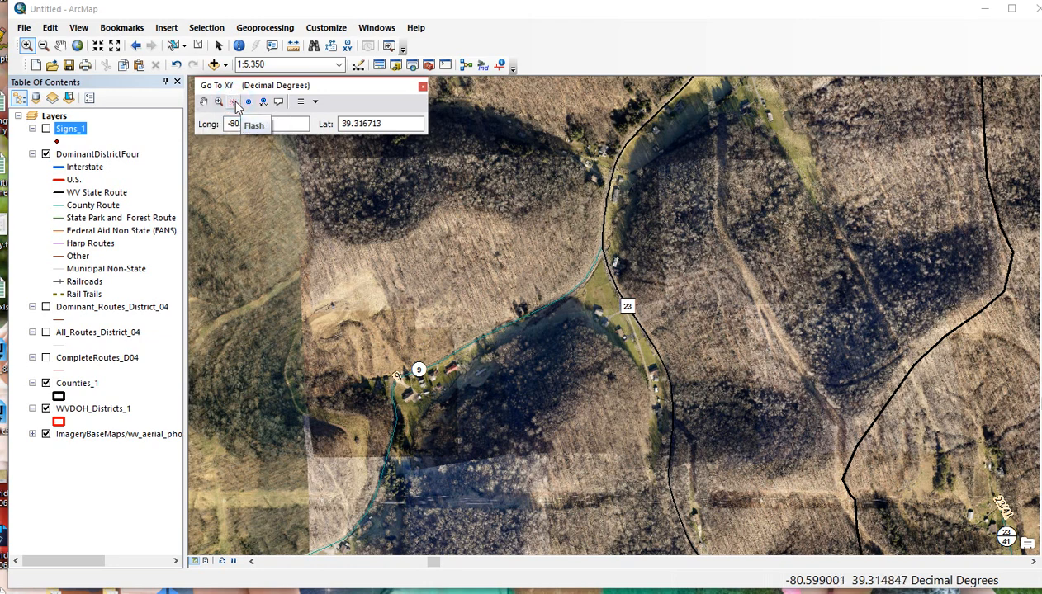
click(203, 103)
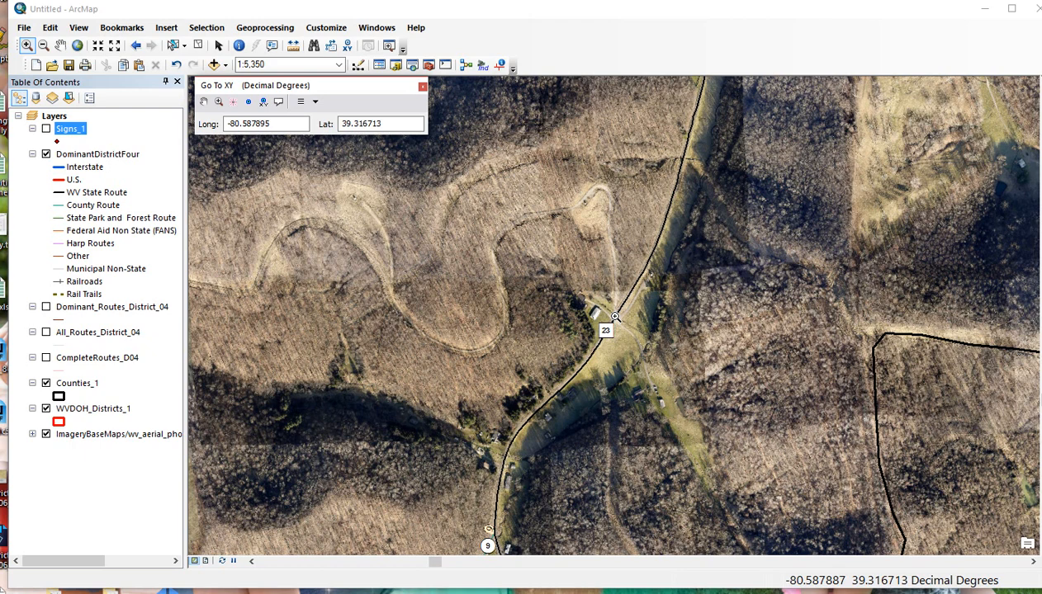
click(279, 102)
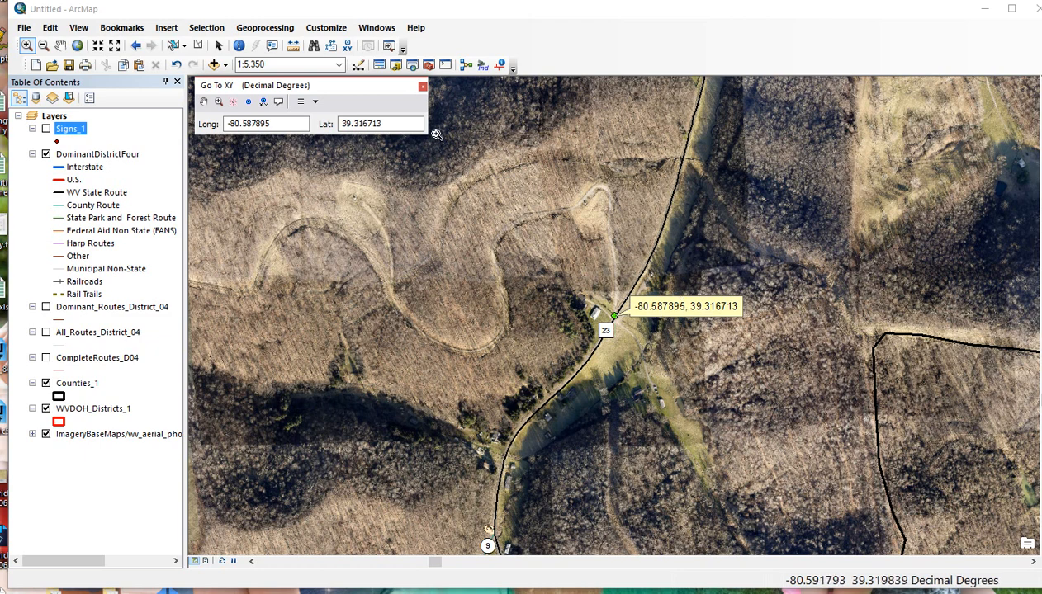
Close Go To XY and delete the coordinate callout and the green point marker from the map.
click(422, 85)
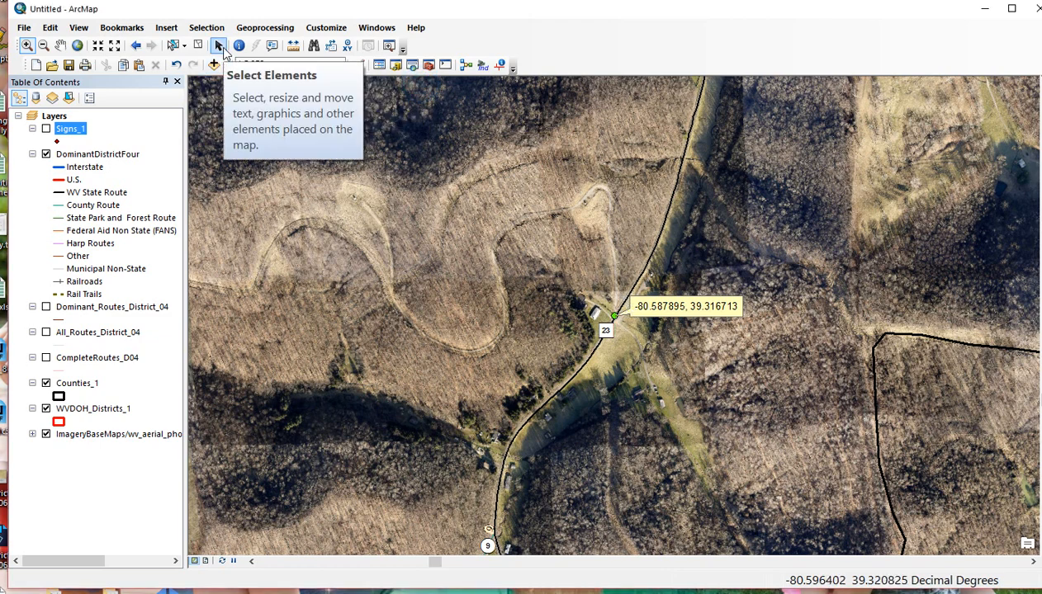
click(219, 47)
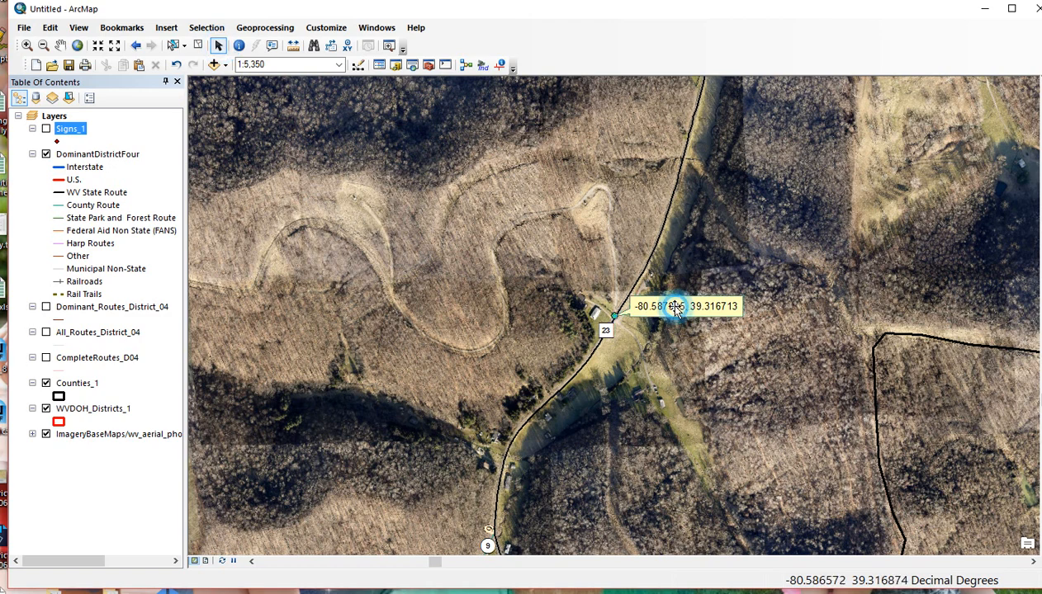
click(676, 309)
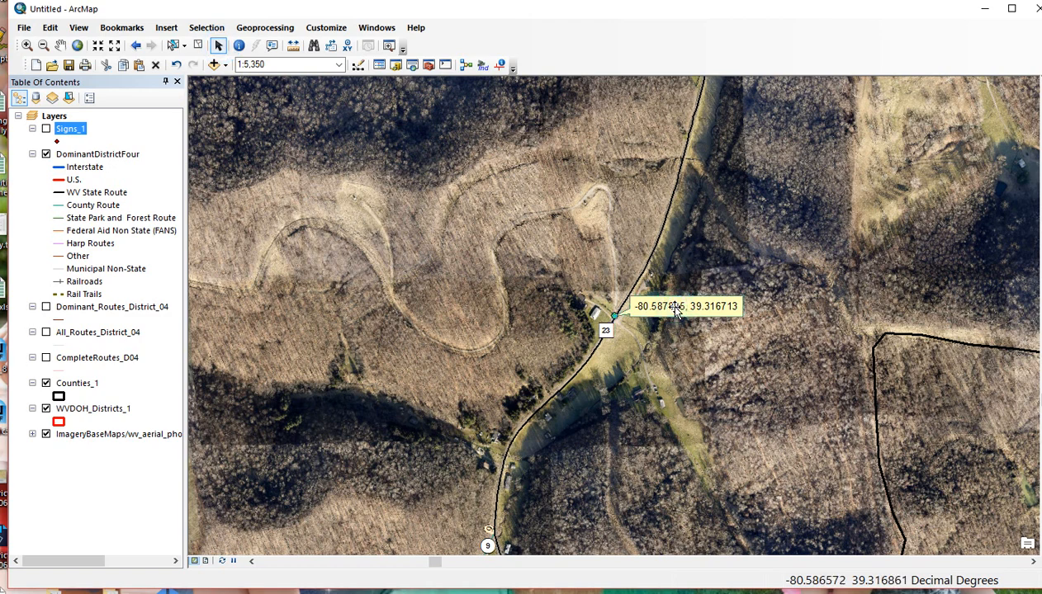
key(Delete)
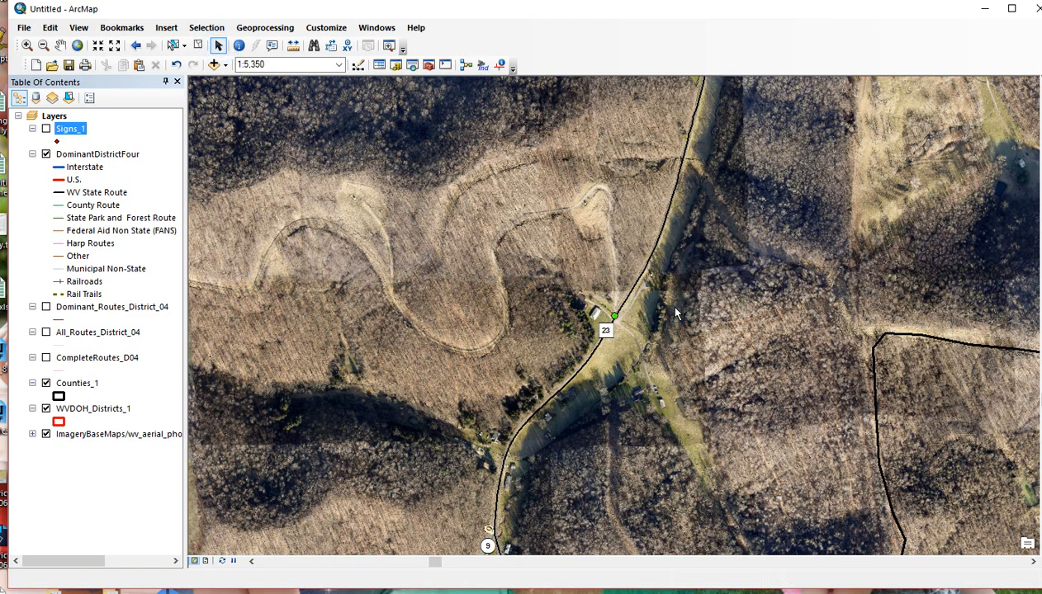
click(615, 316)
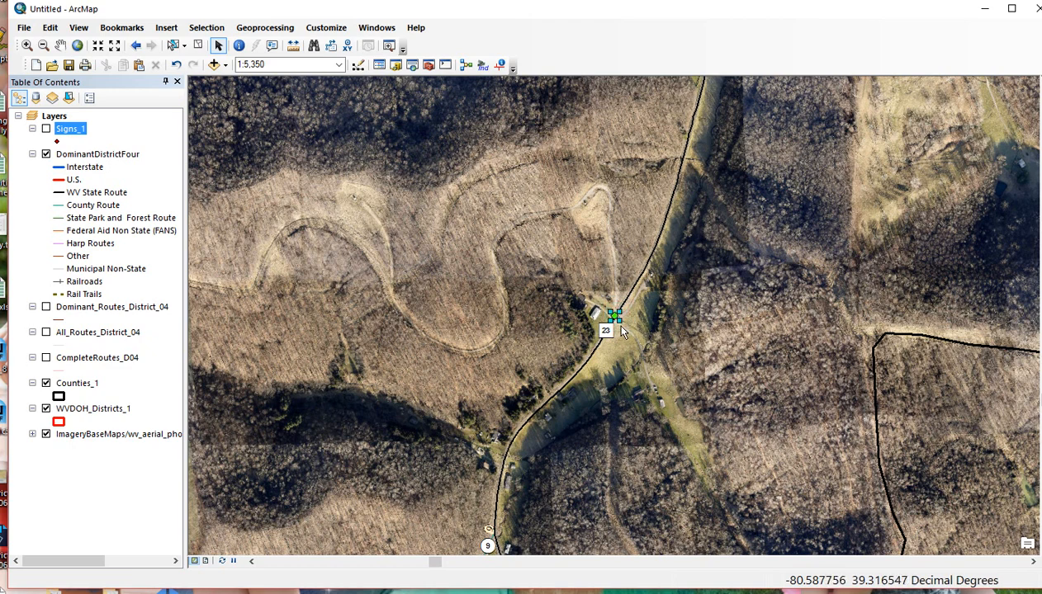
key(Delete)
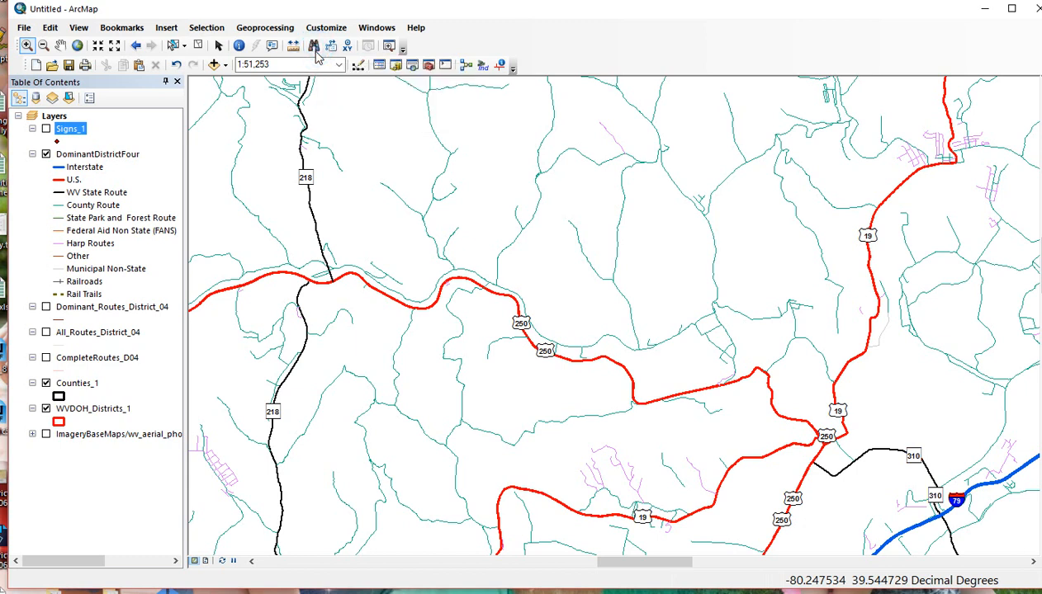
Set up a linear referencing search on DominantDistrictFour with RTIDEleven as the route identifier, and load its routes.
click(386, 300)
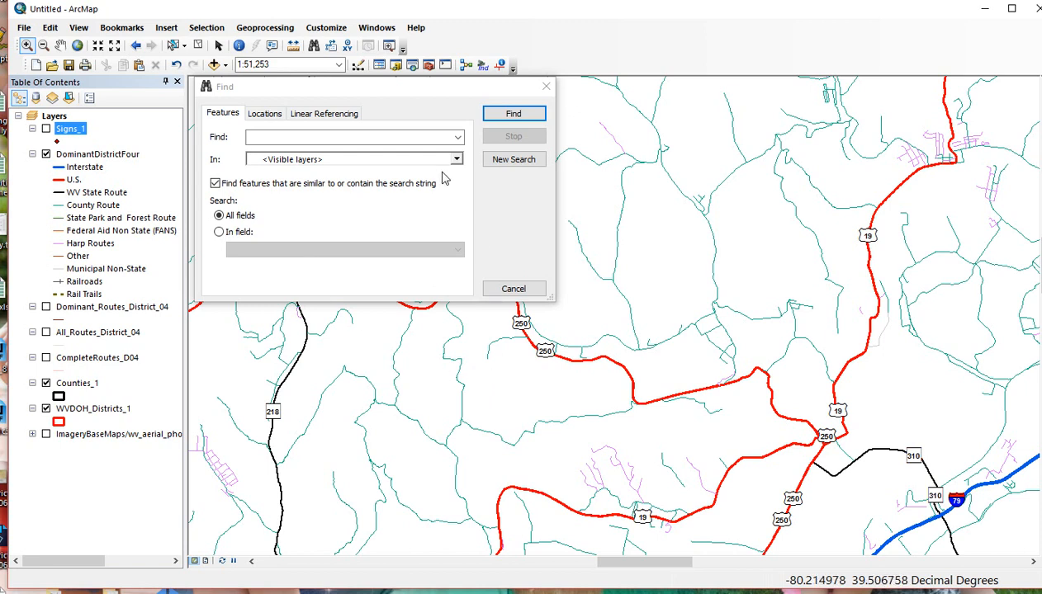
click(310, 120)
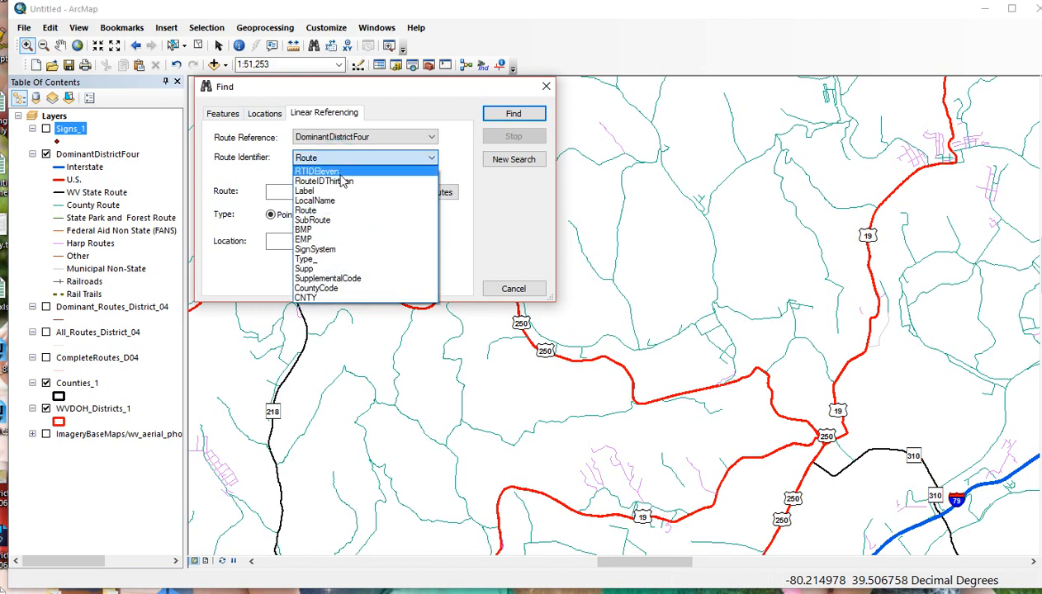
click(347, 170)
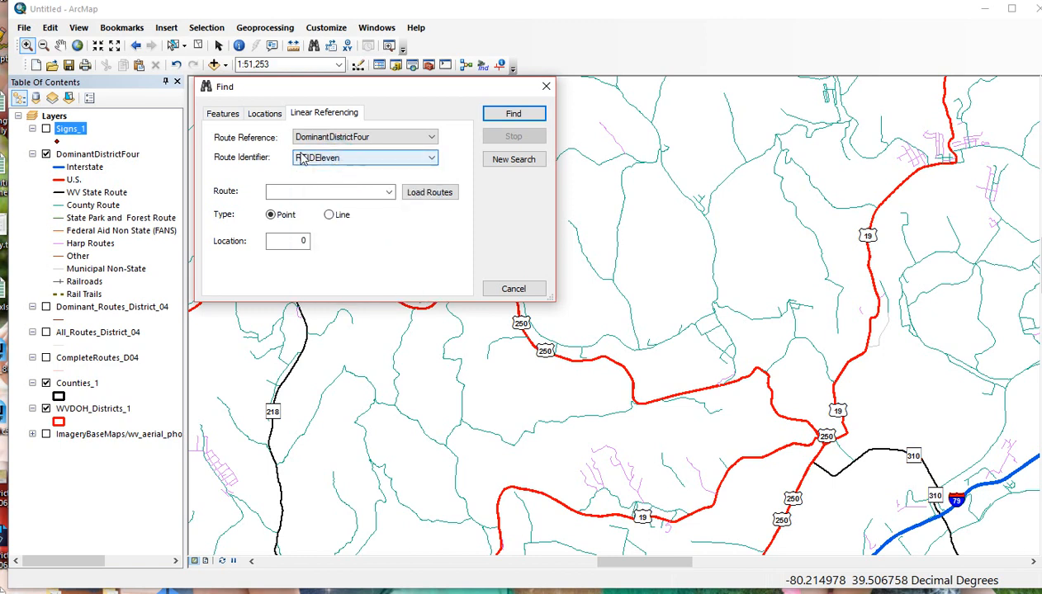
click(436, 198)
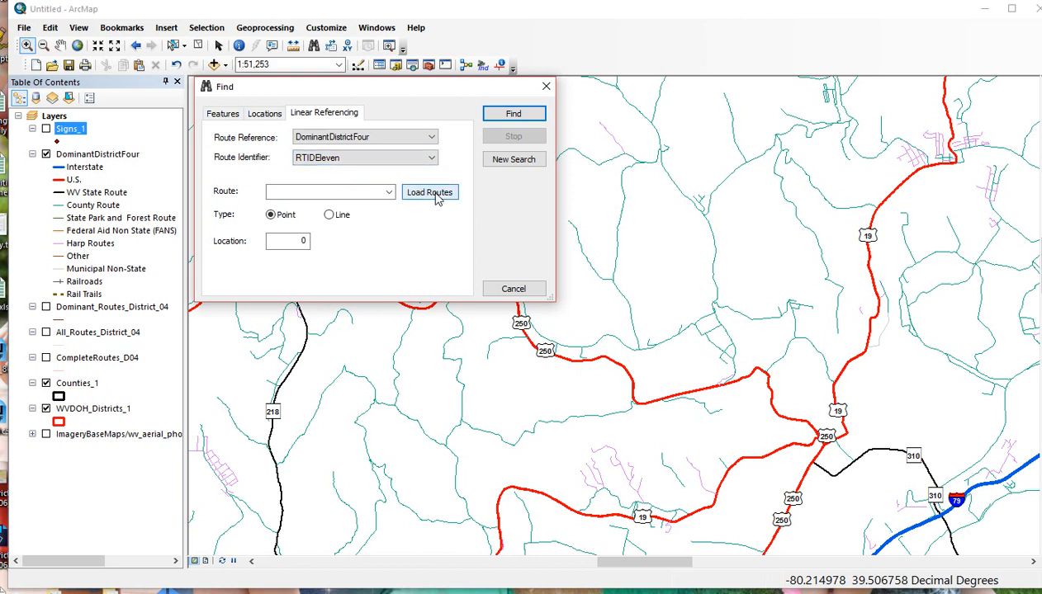
click(437, 198)
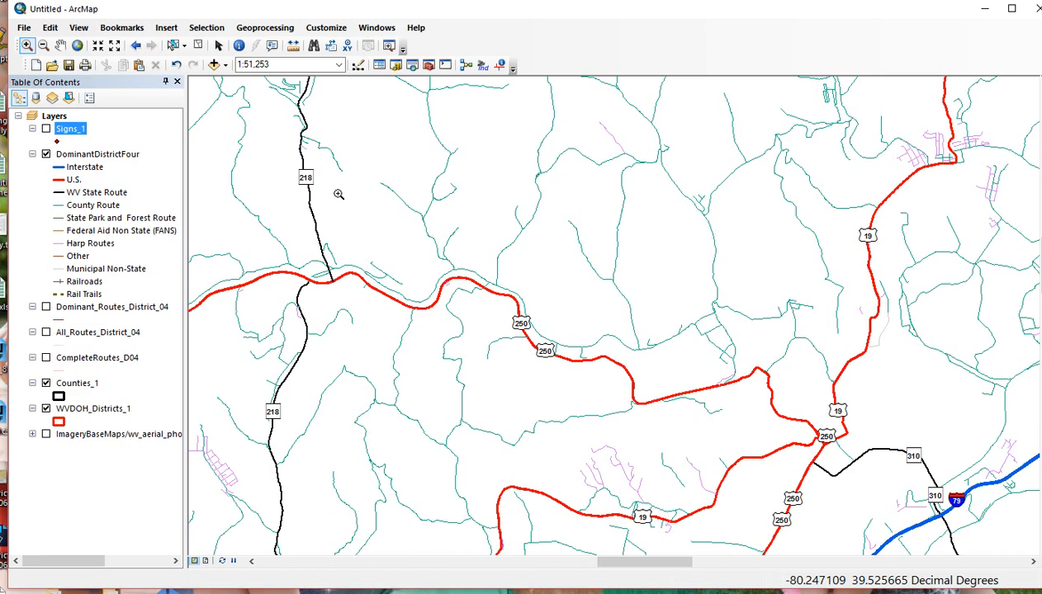
click(315, 46)
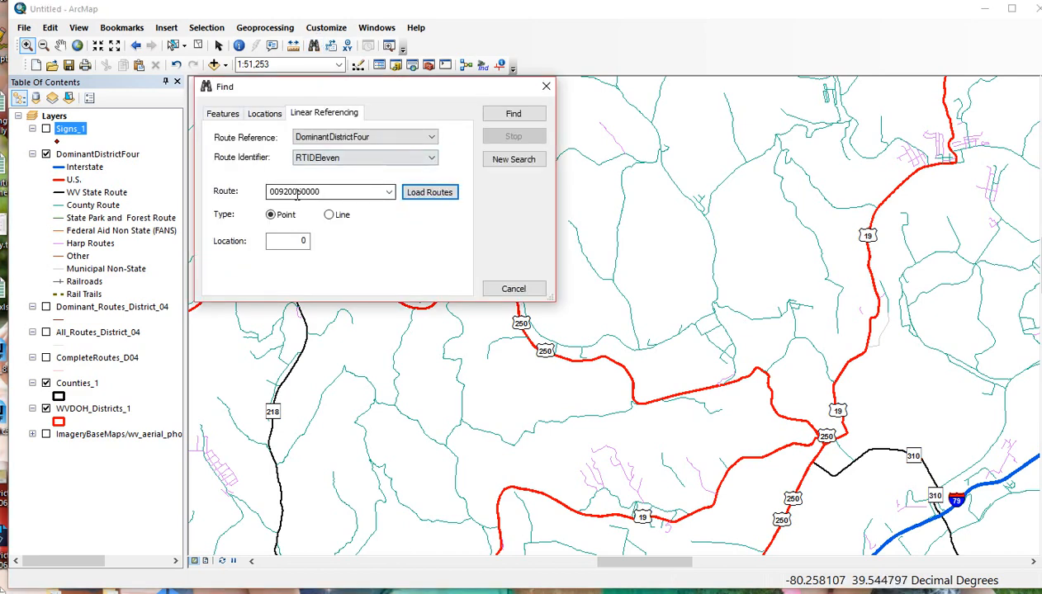
click(389, 193)
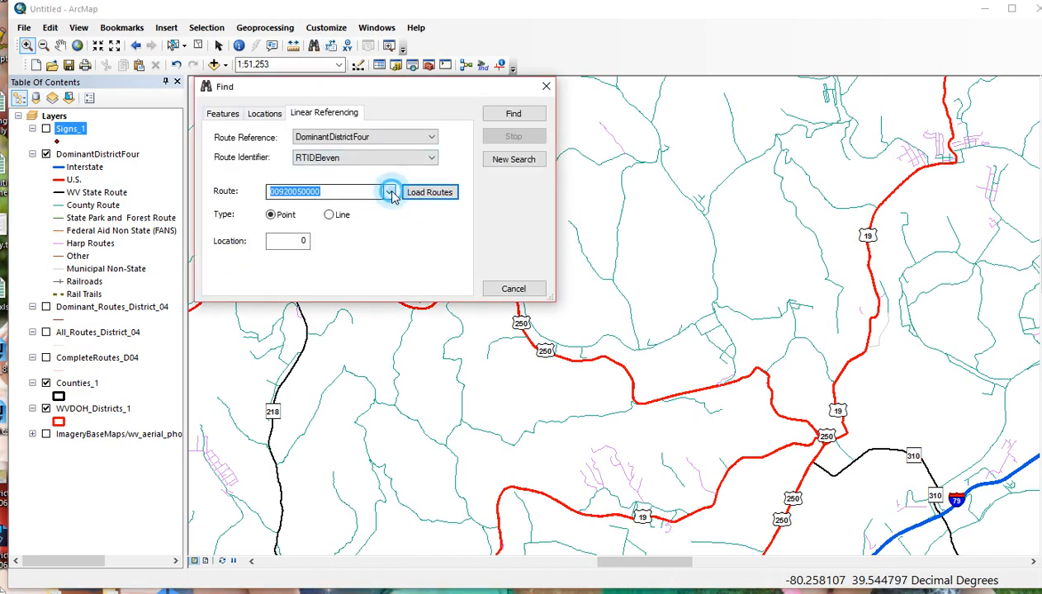
mouse_move(389, 212)
mouse_down()
mouse_move(386, 471)
mouse_move(385, 213)
mouse_up()
click(338, 188)
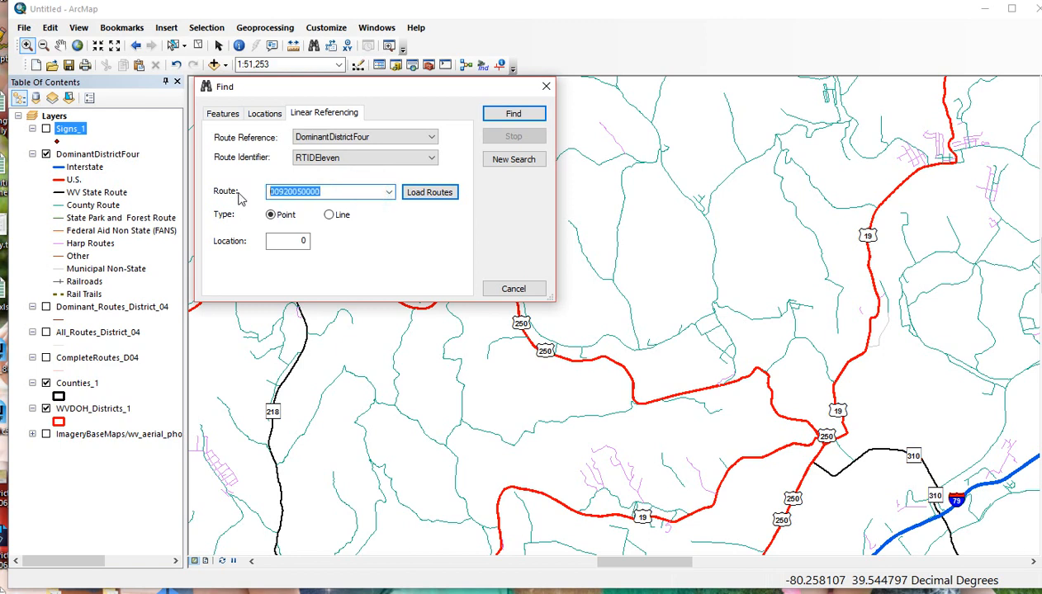
text(25402503200)
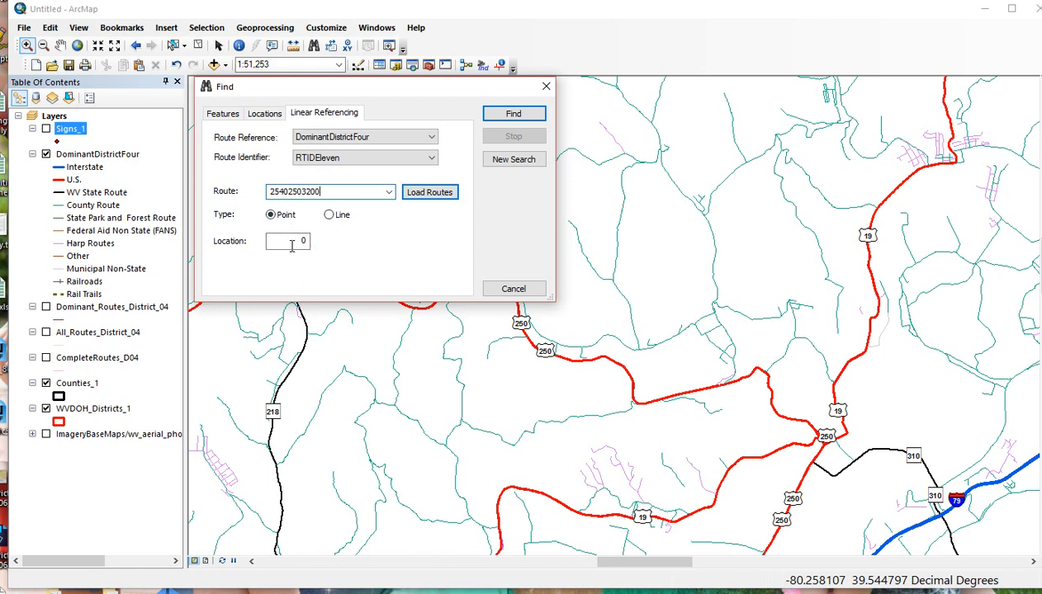
click(512, 113)
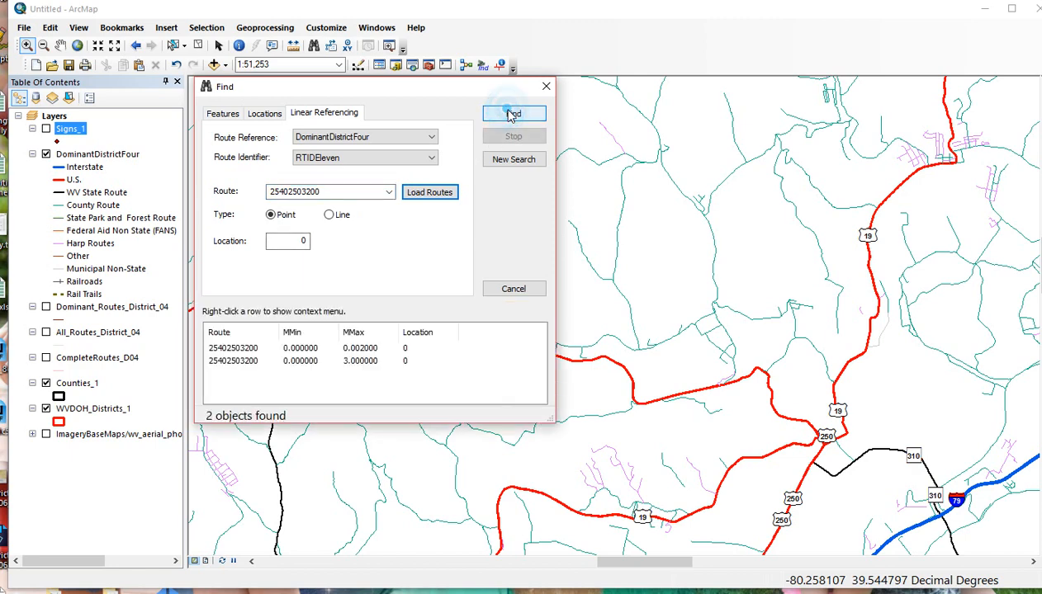
Flash the found route with the 0.002 maximum measure on the map, keeping the Find dialog clear of the roads.
click(241, 351)
right_click(244, 352)
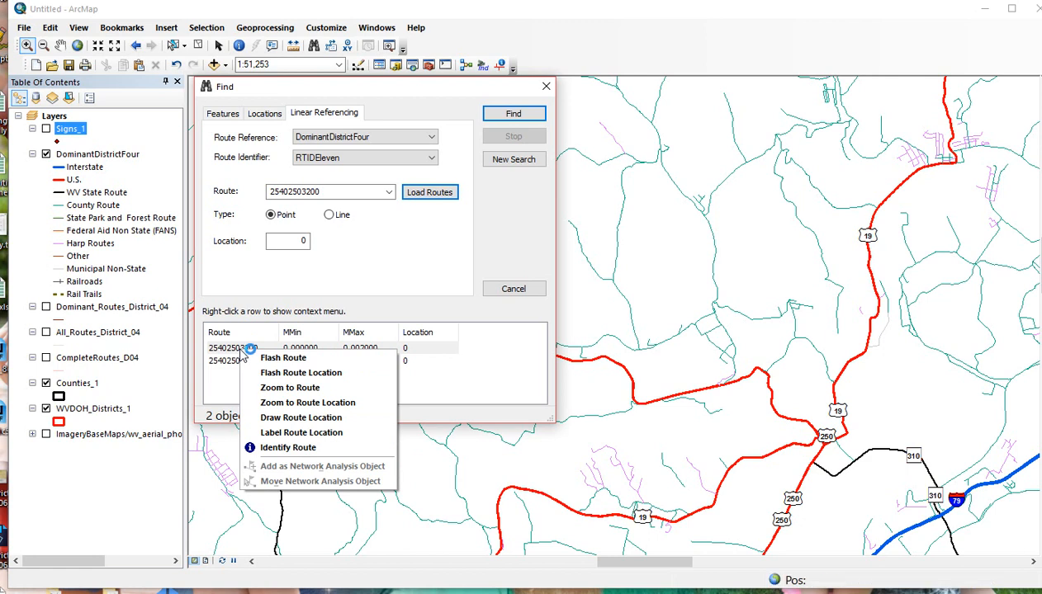
click(315, 361)
drag(406, 88, 969, 110)
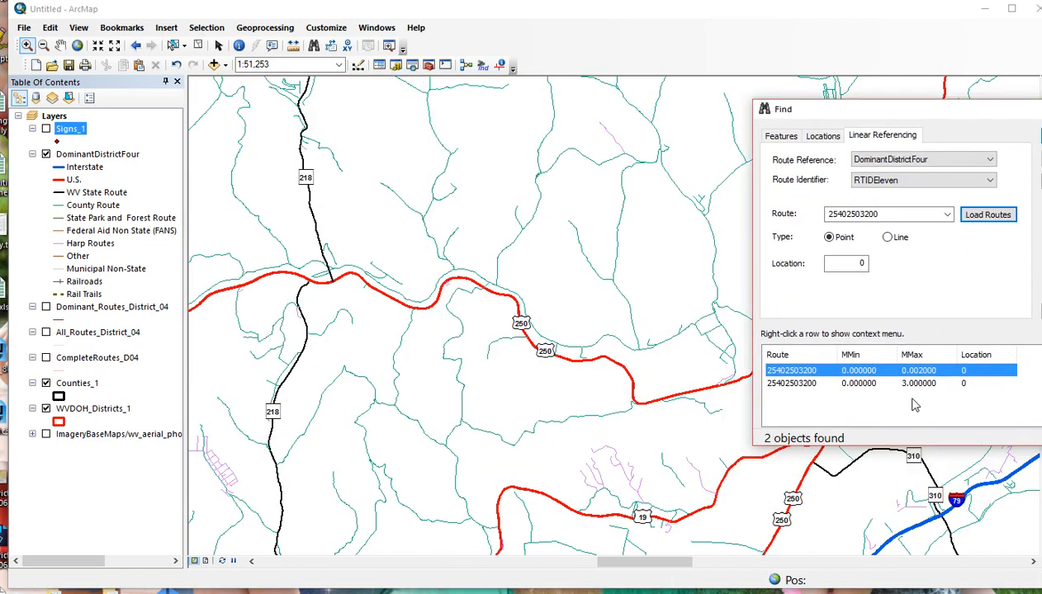
right_click(887, 371)
click(916, 379)
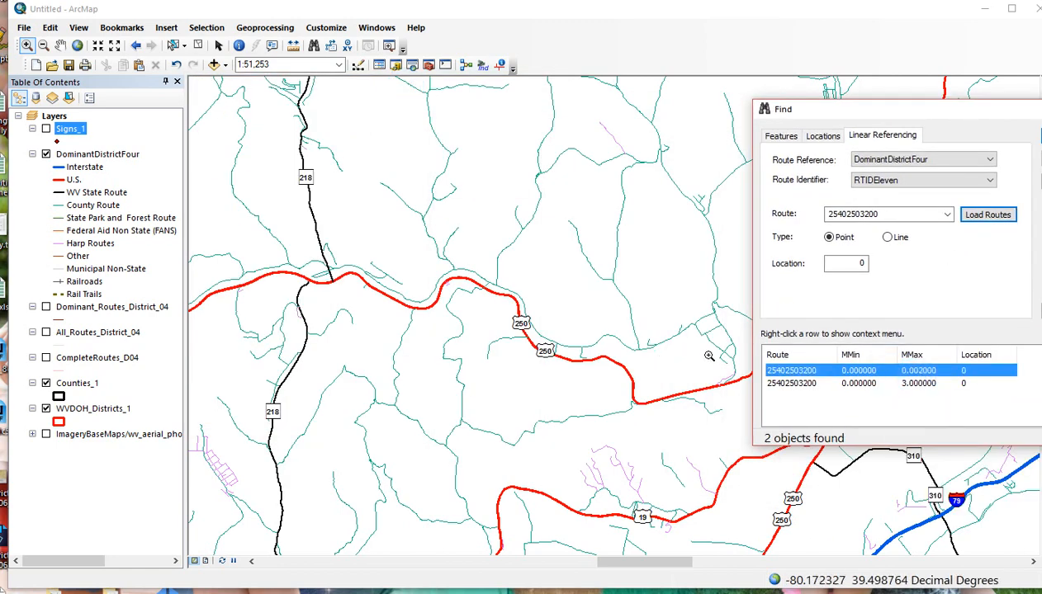
Flash the found route with the 3.0 maximum measure repeatedly to spot it on the map.
right_click(894, 384)
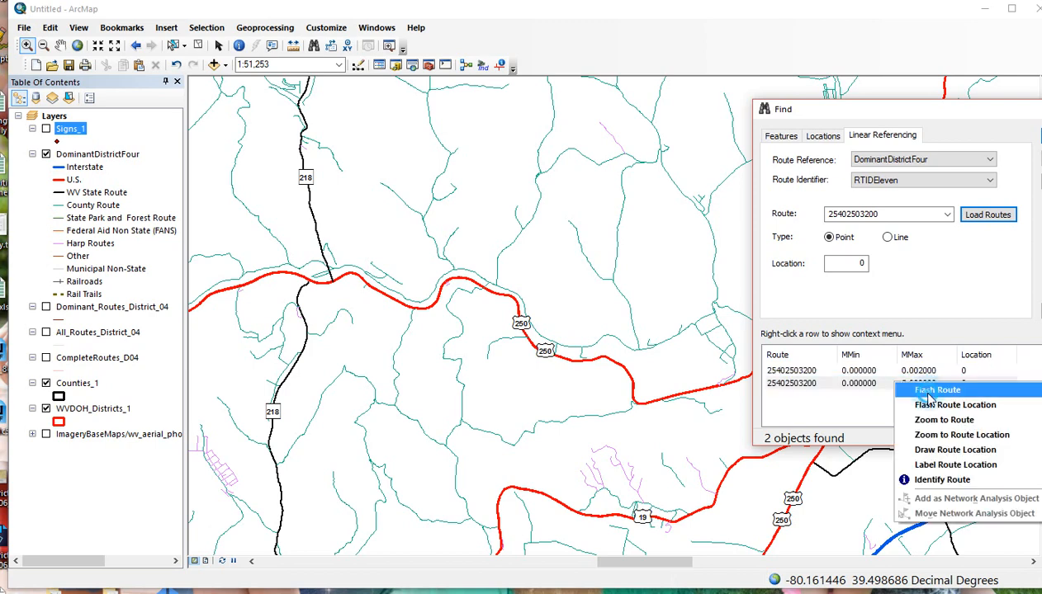
click(912, 389)
right_click(907, 385)
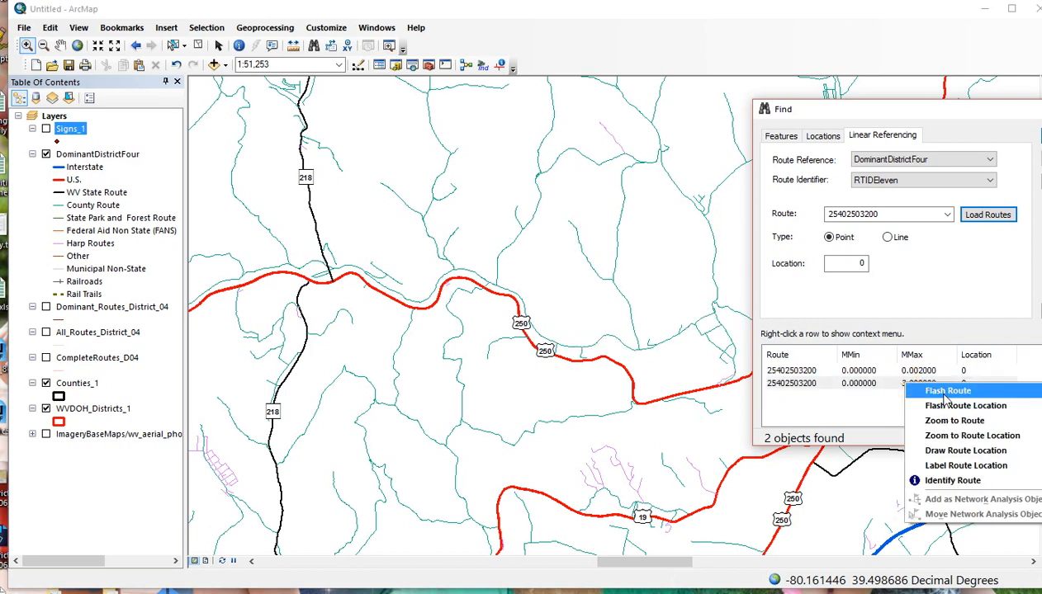
click(944, 392)
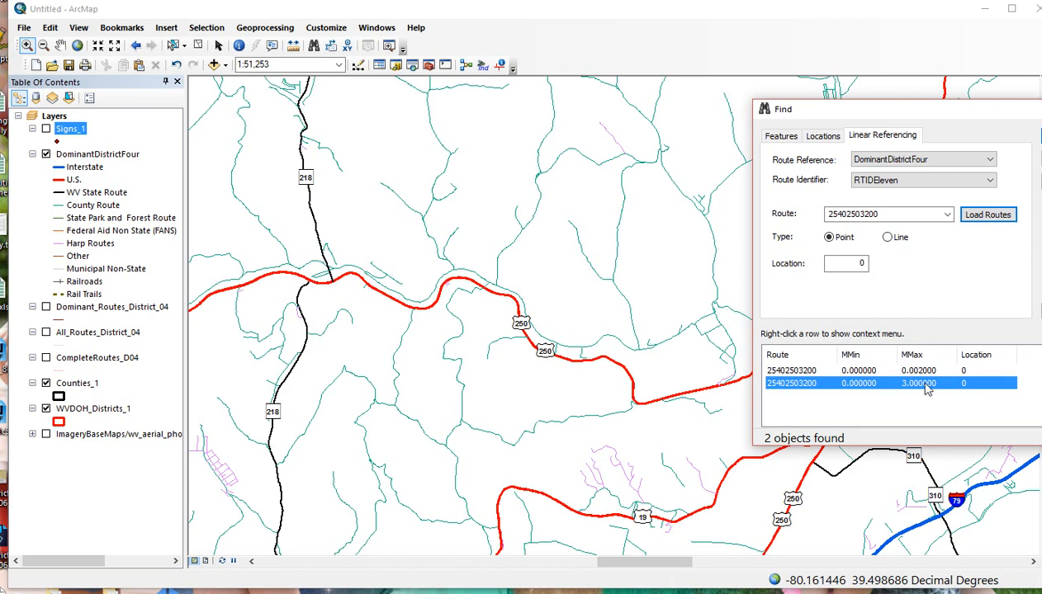
right_click(925, 386)
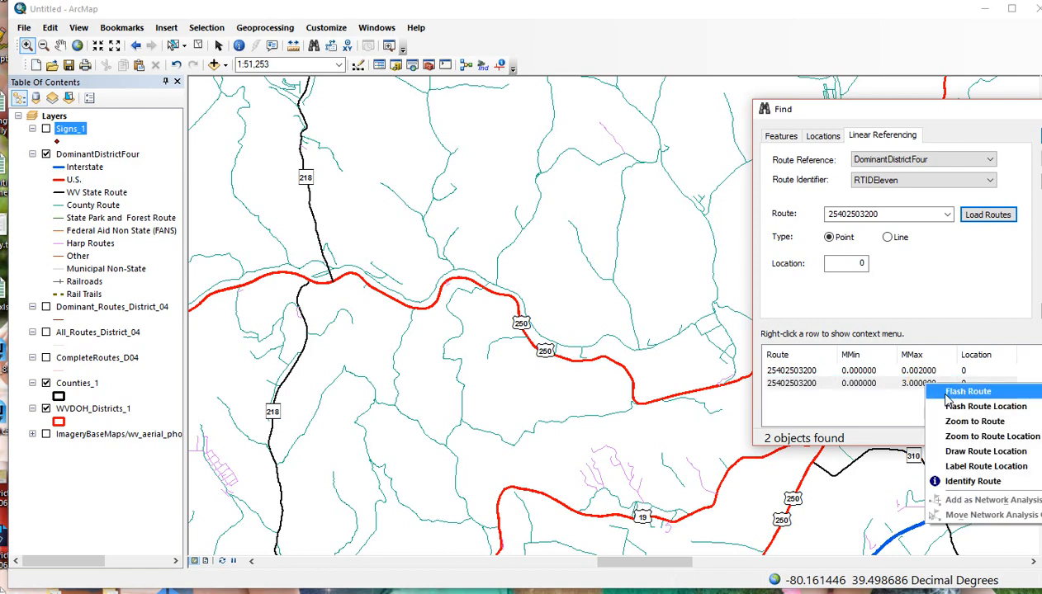
click(944, 393)
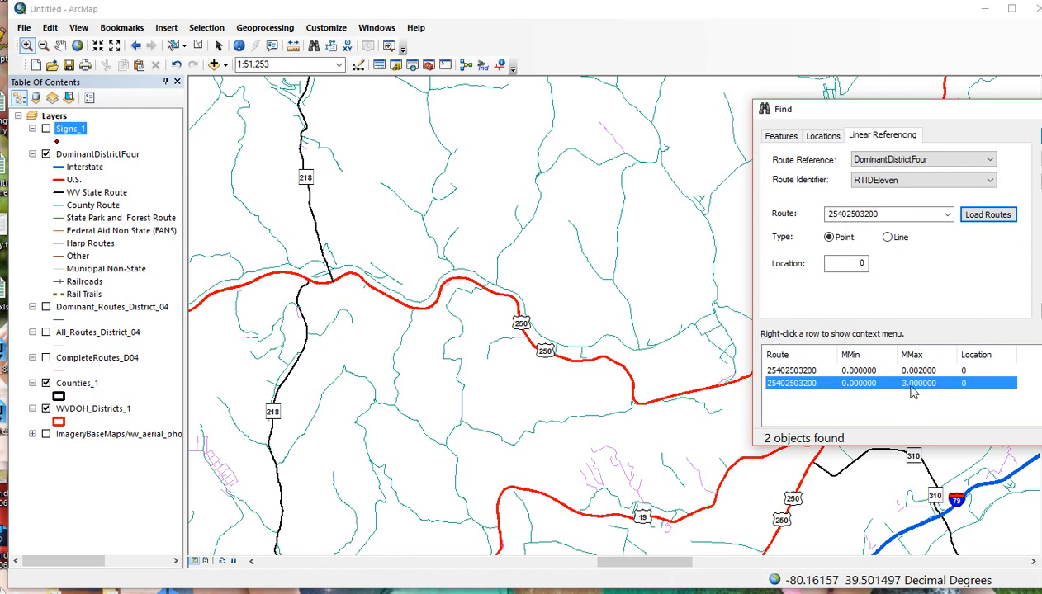
double_click(854, 263)
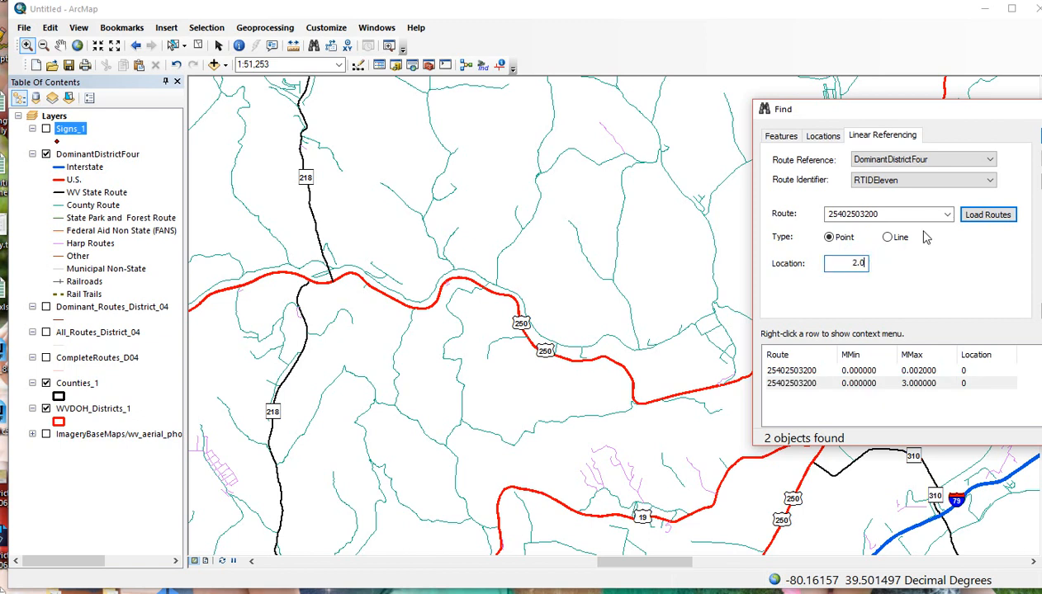
text(2.0)
key(Return)
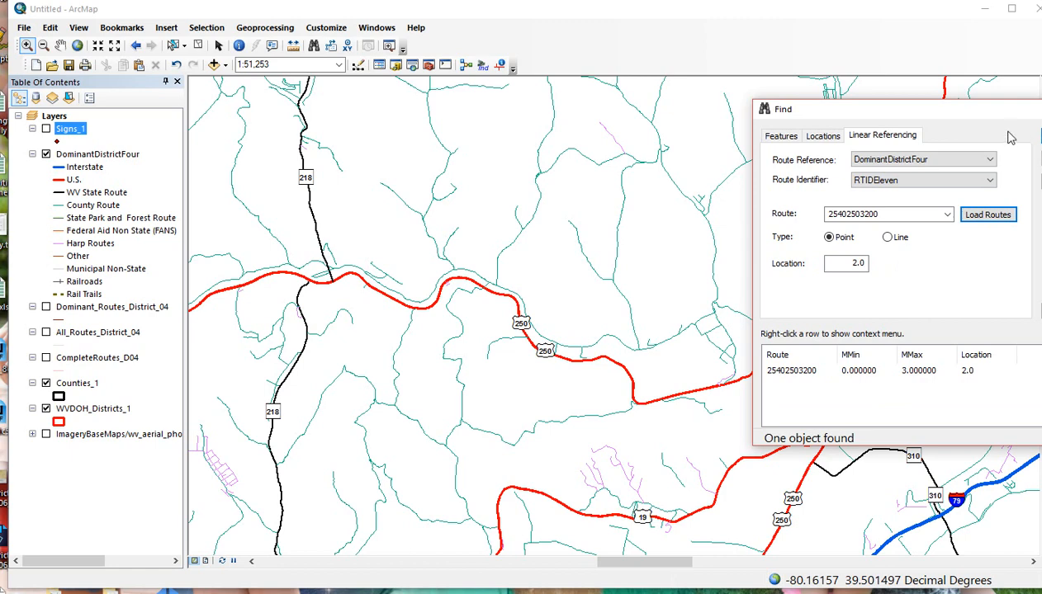
drag(977, 107, 884, 88)
click(967, 120)
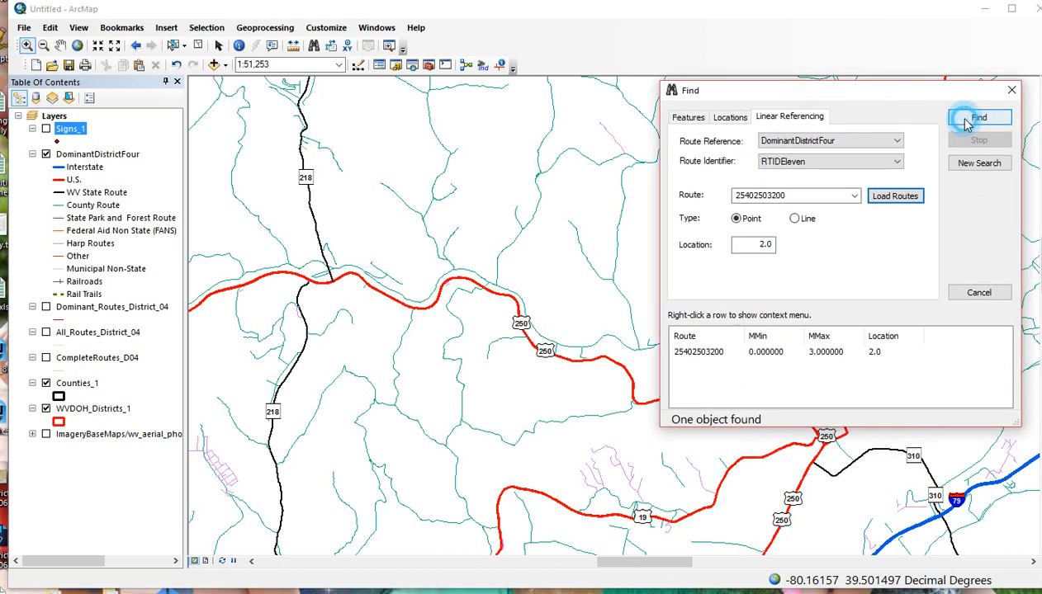
Flash the route location of the point found at 2.0 on the map.
click(702, 353)
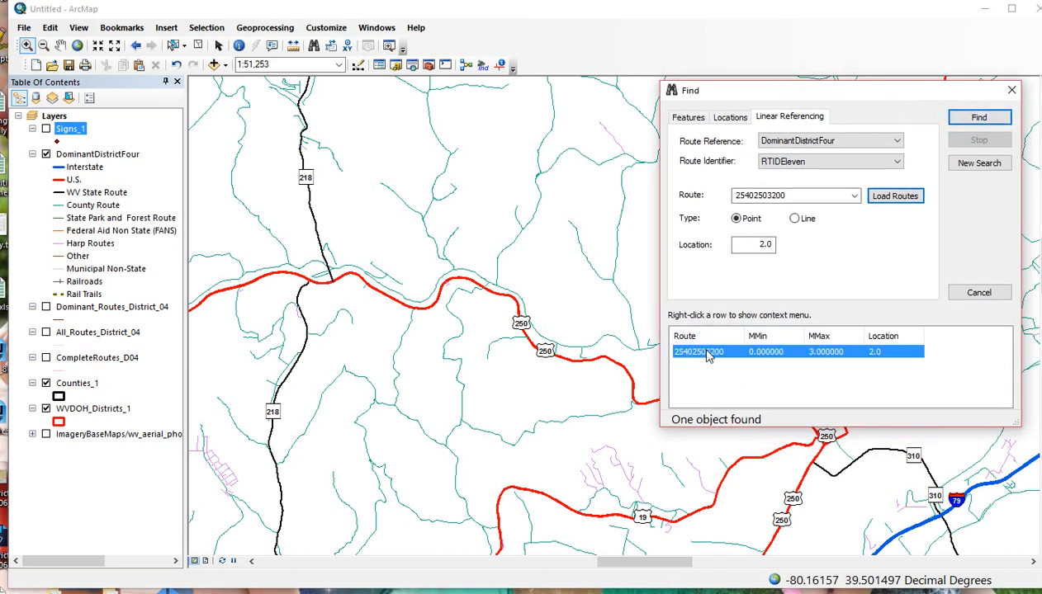
right_click(706, 353)
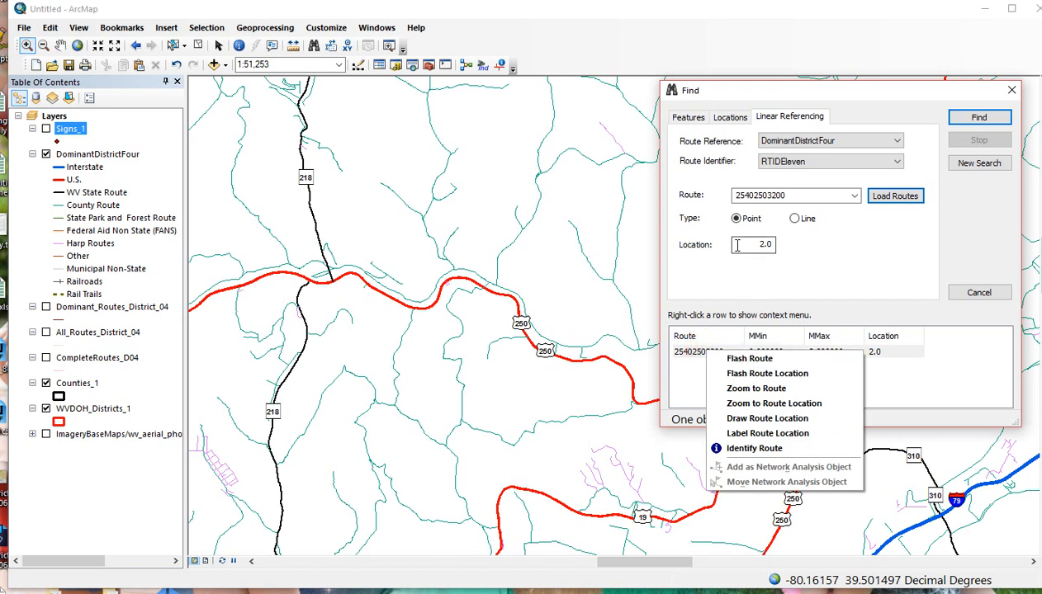
click(762, 376)
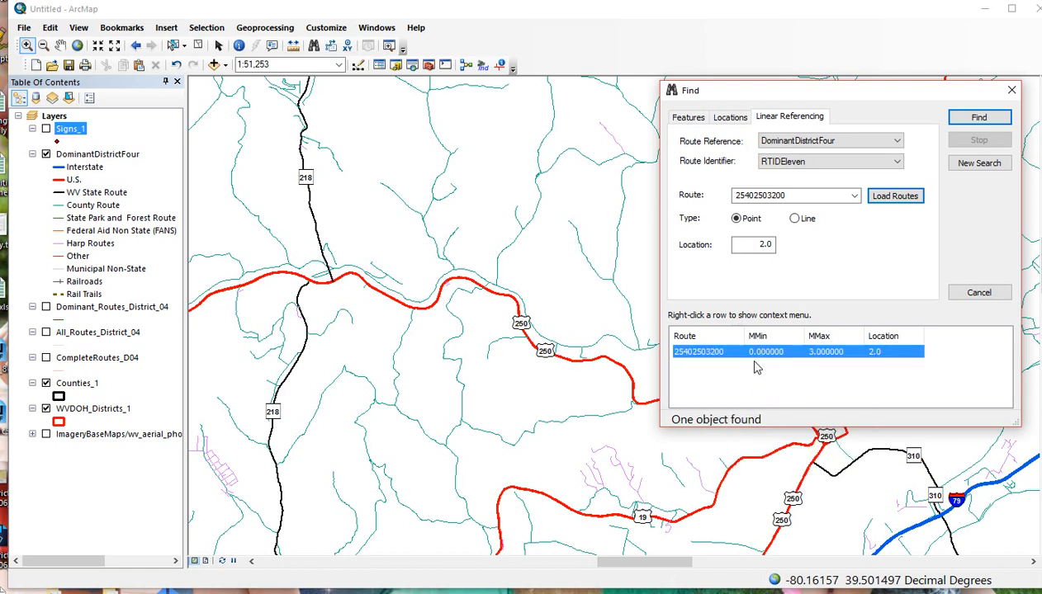
right_click(749, 354)
click(760, 377)
Uncover the map behind the Find dialog, flash the 2.0 route location again, and draw it as a point.
drag(805, 98, 183, 105)
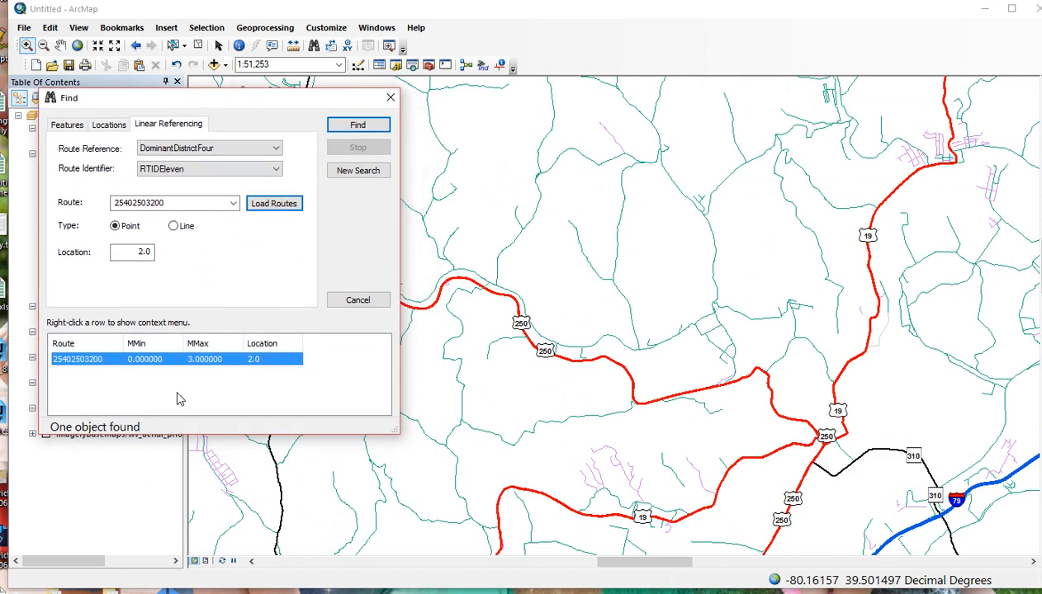
right_click(198, 359)
click(219, 381)
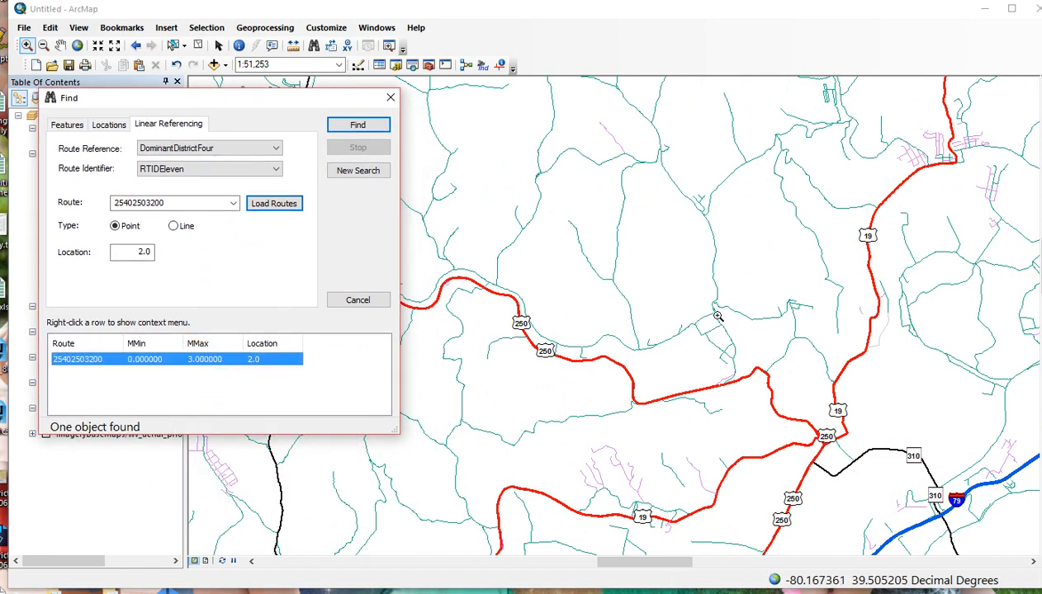
right_click(295, 361)
click(314, 386)
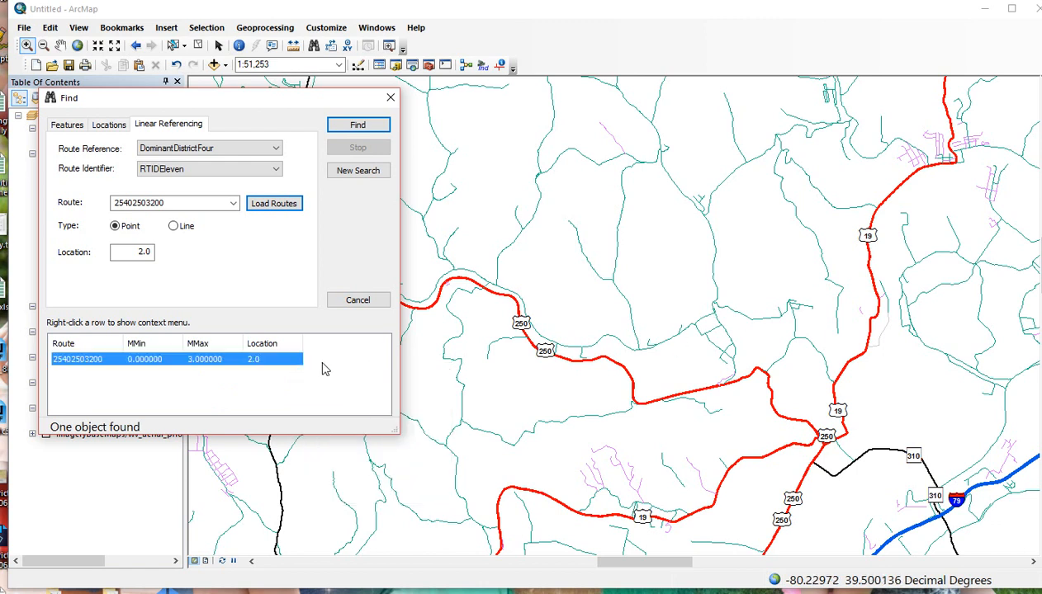
right_click(291, 365)
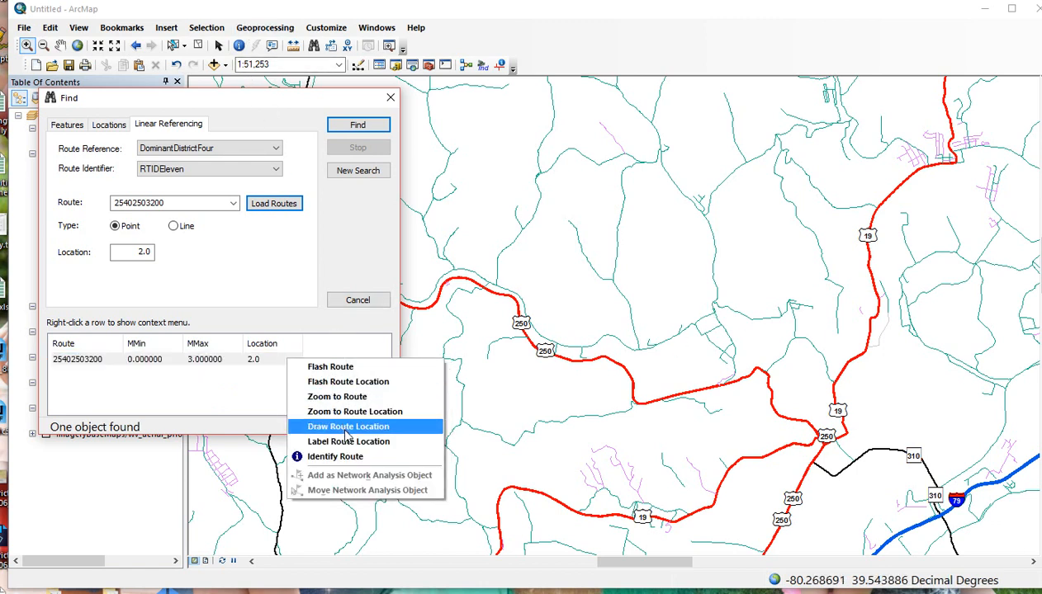
click(356, 431)
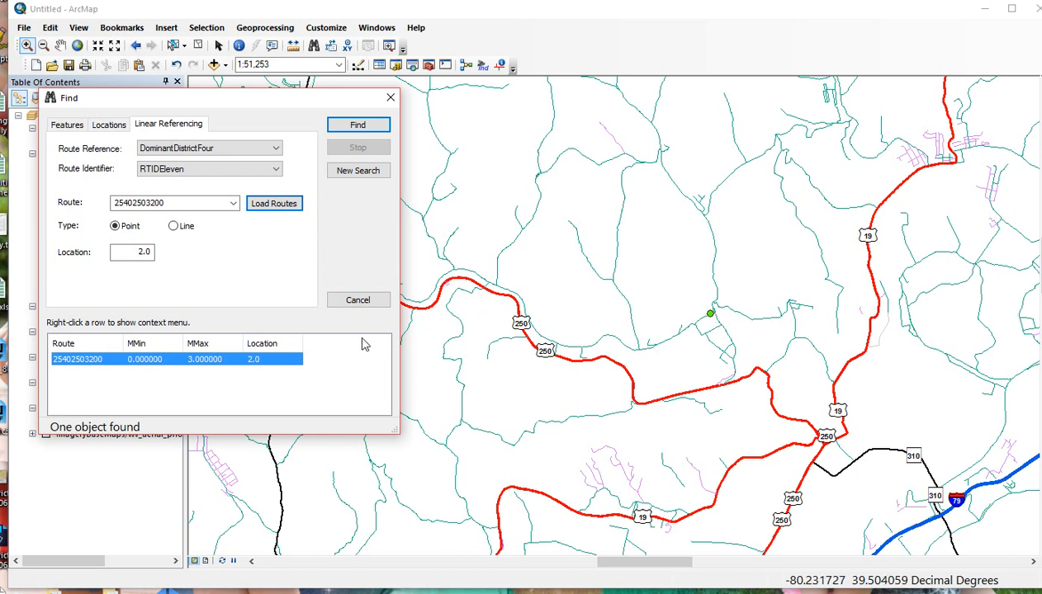
click(174, 227)
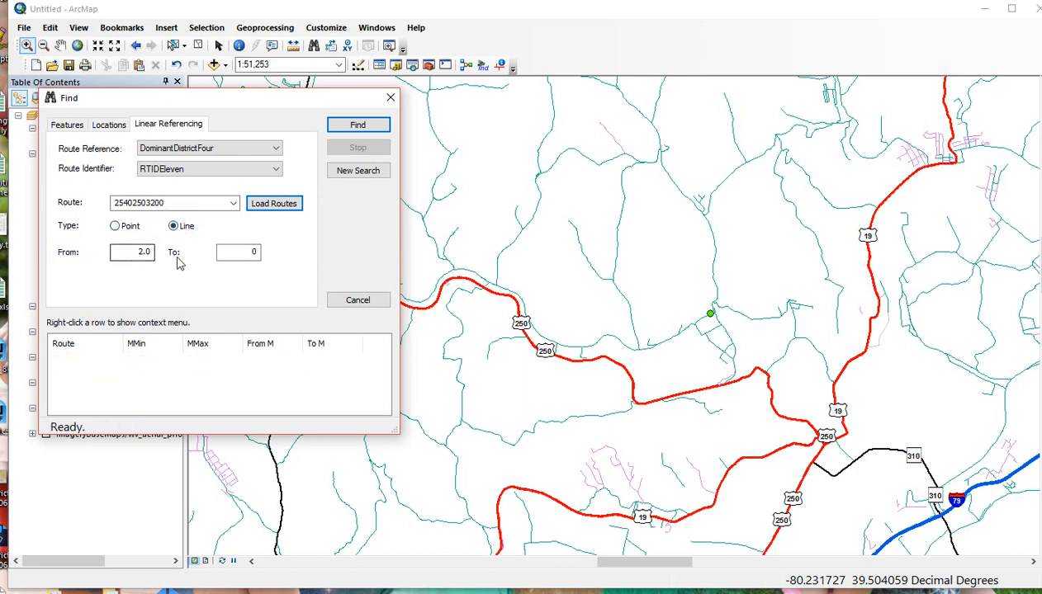
drag(247, 253, 274, 255)
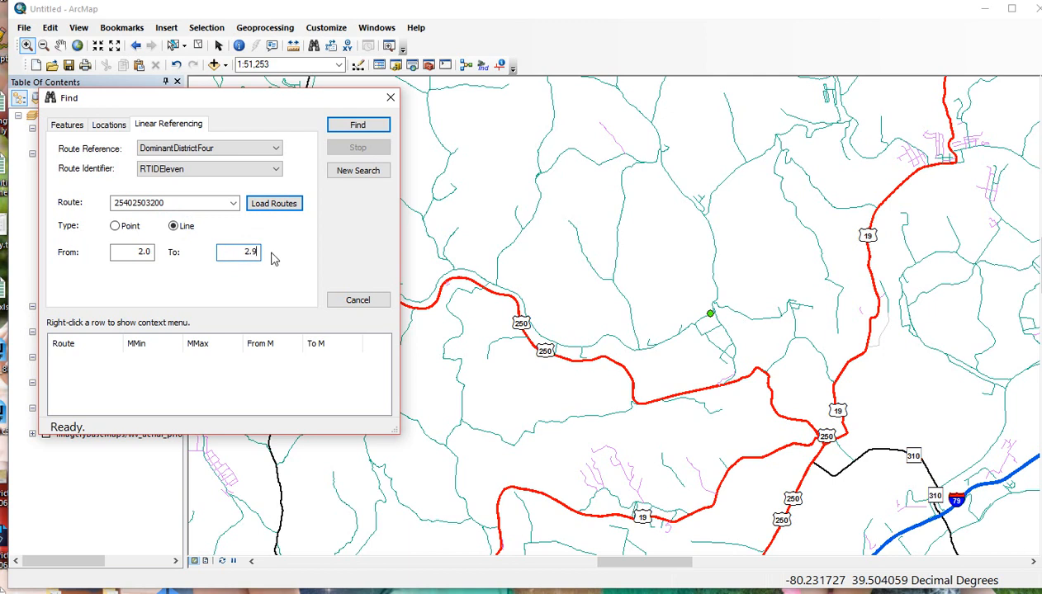
click(355, 125)
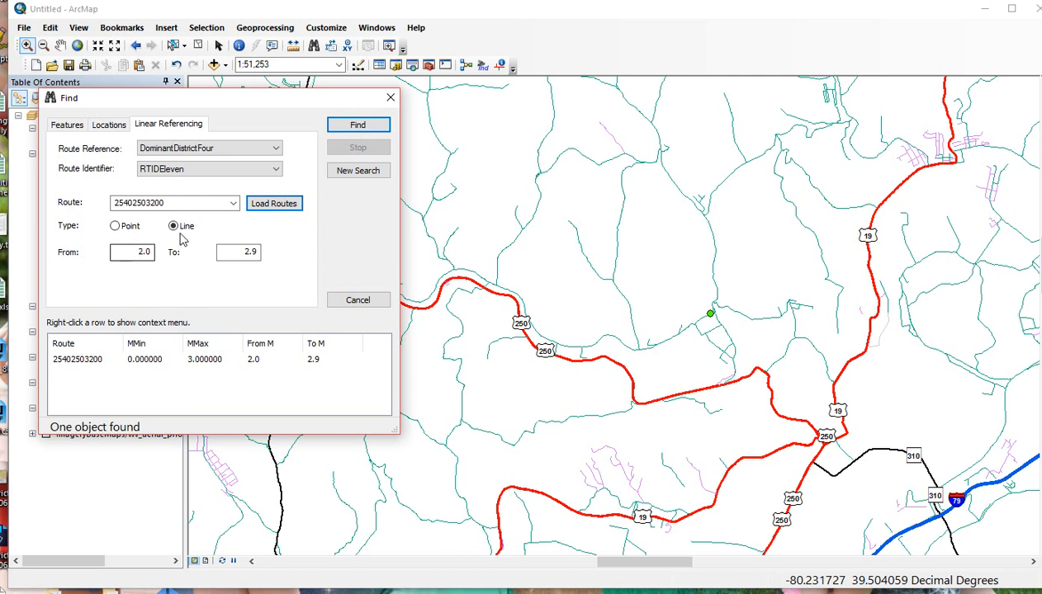
Flash the route location of the 2.0 to 2.9 segment and draw it as a line on the map.
click(97, 365)
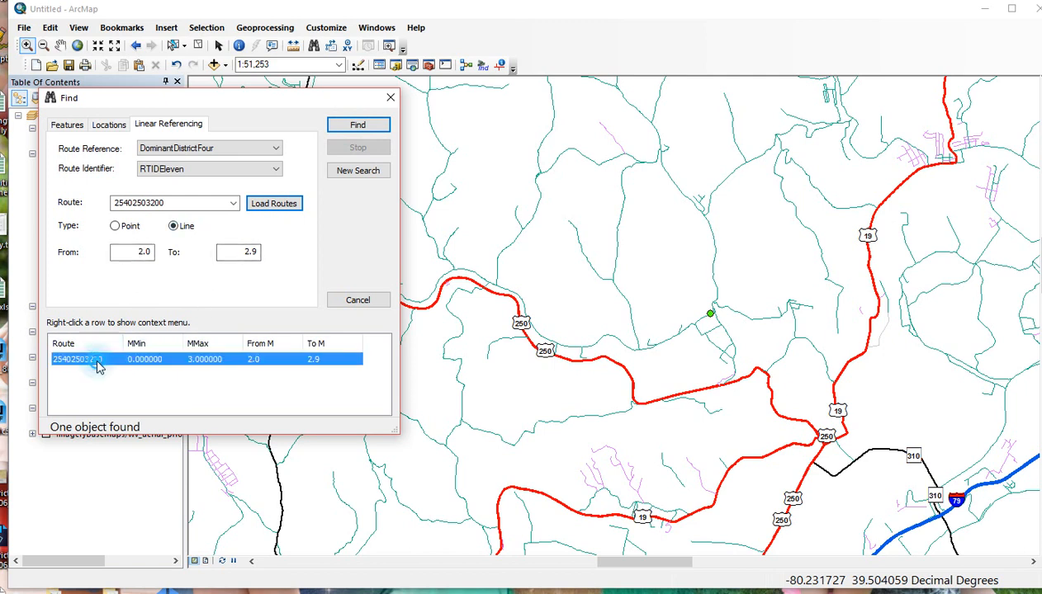
right_click(97, 365)
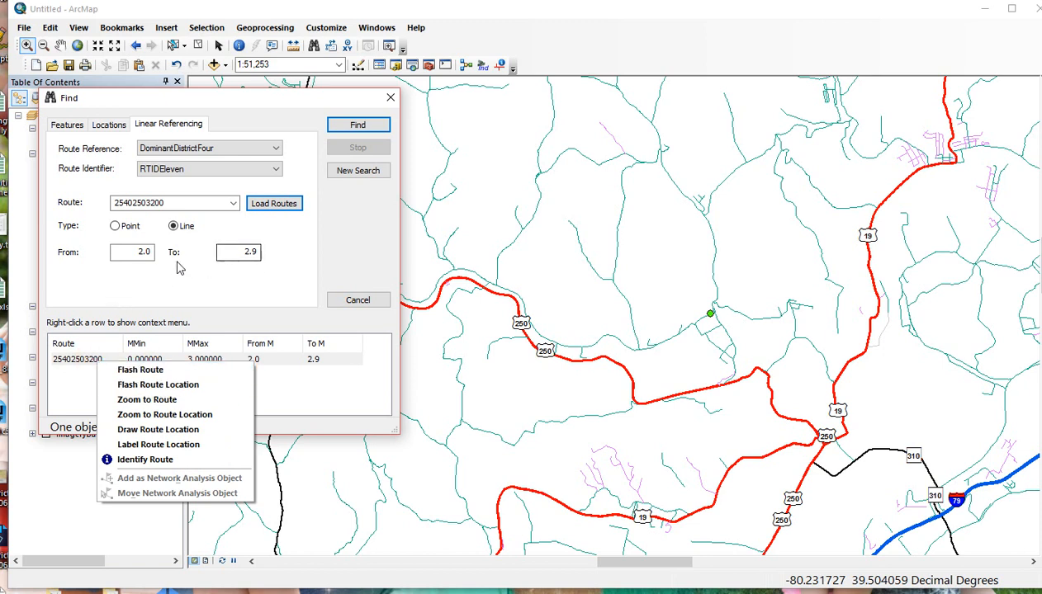
click(138, 391)
click(136, 387)
right_click(132, 358)
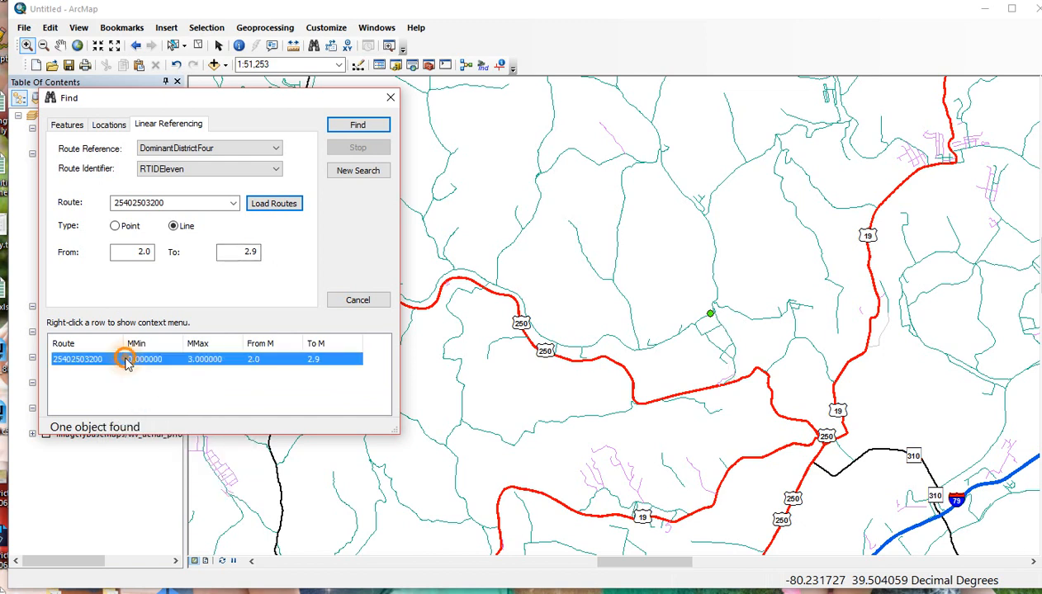
click(139, 387)
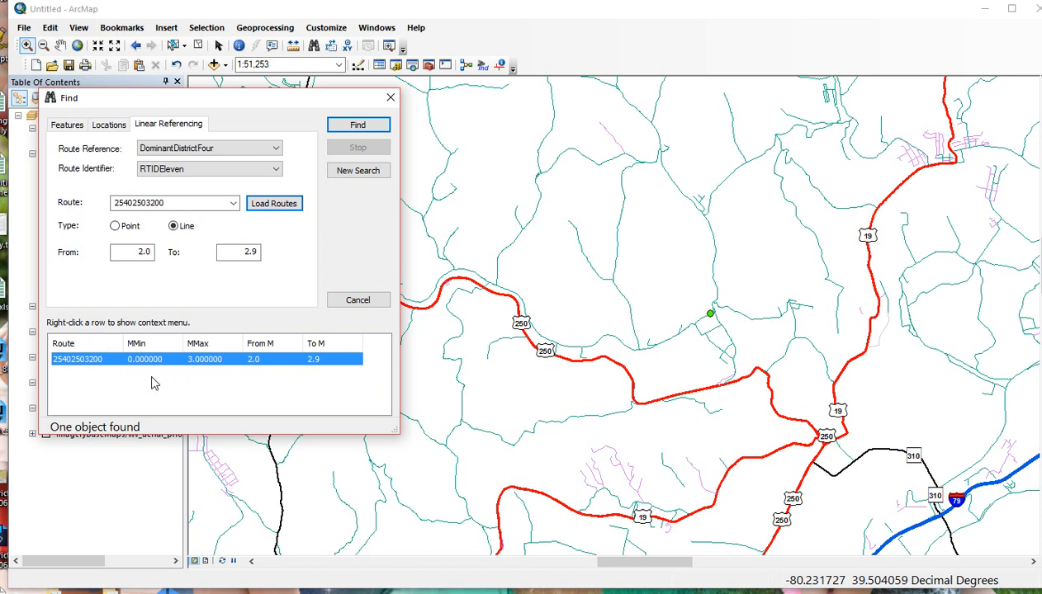
right_click(157, 359)
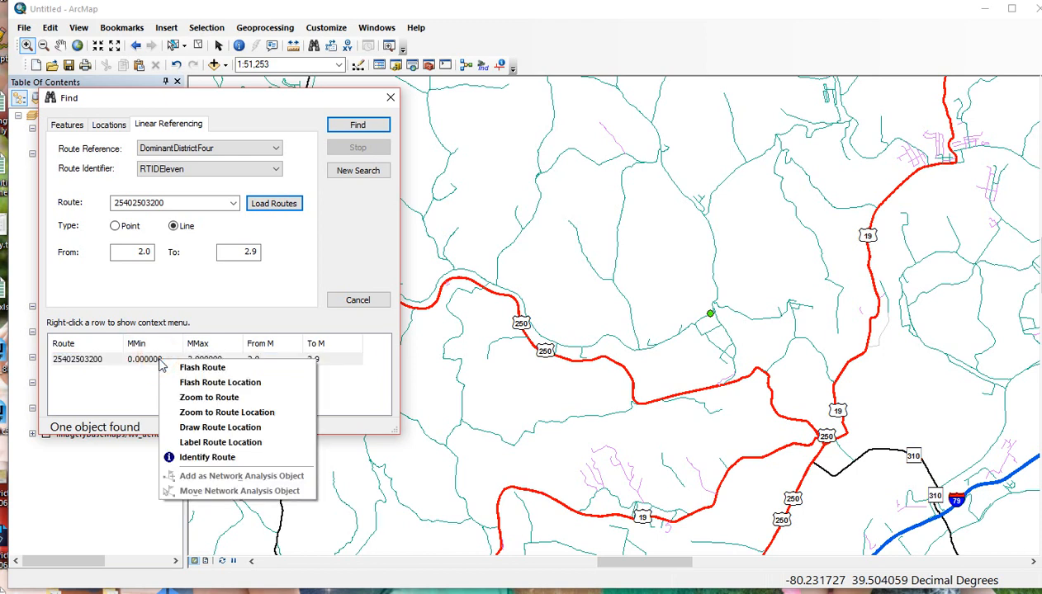
click(215, 430)
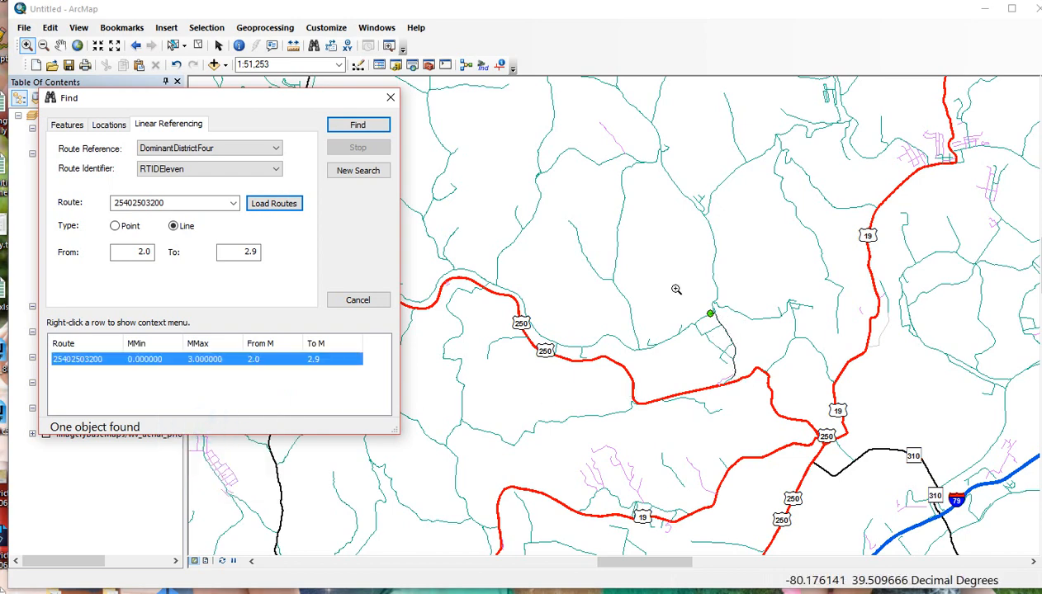
Zoom in on the drawn route segment and hide the DominantDistrictFour layer to isolate it.
drag(679, 289, 778, 399)
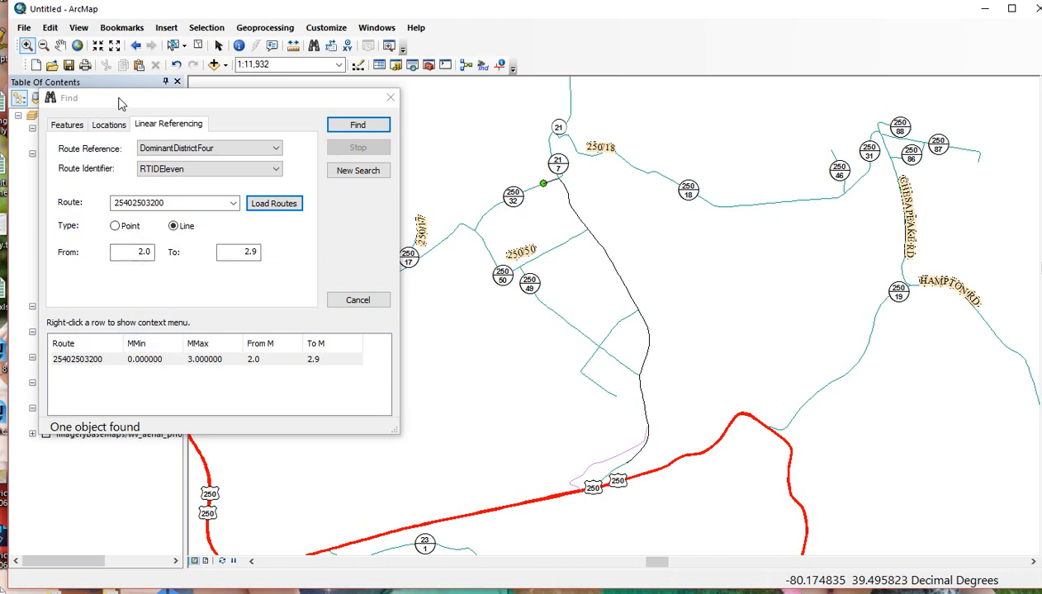
drag(120, 100, 188, 99)
click(45, 155)
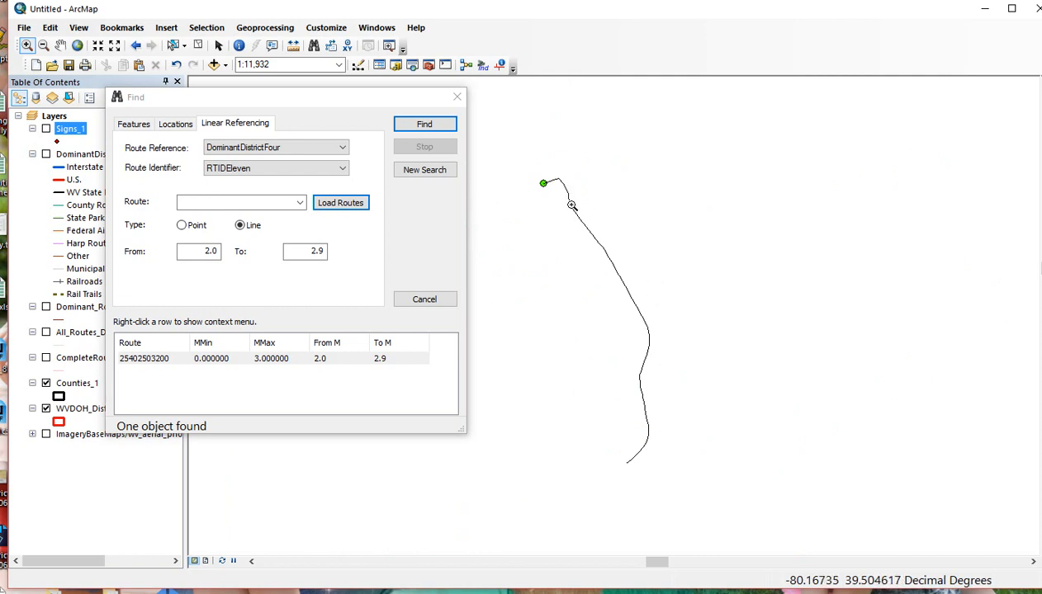
Restyle the drawn route segment with a bright pink colour and a line width of 2.
click(218, 45)
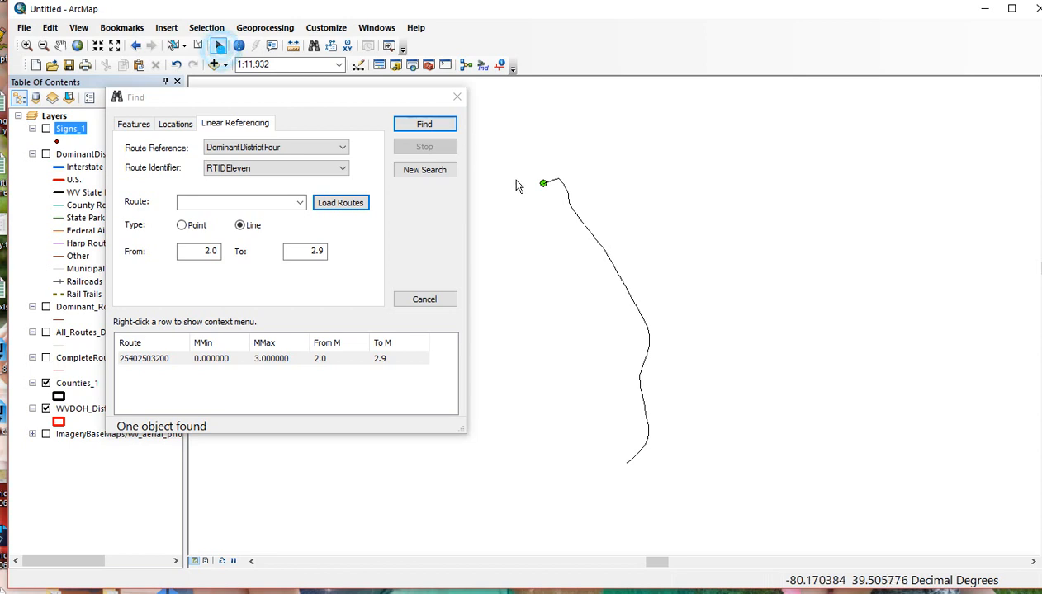
double_click(571, 215)
click(473, 236)
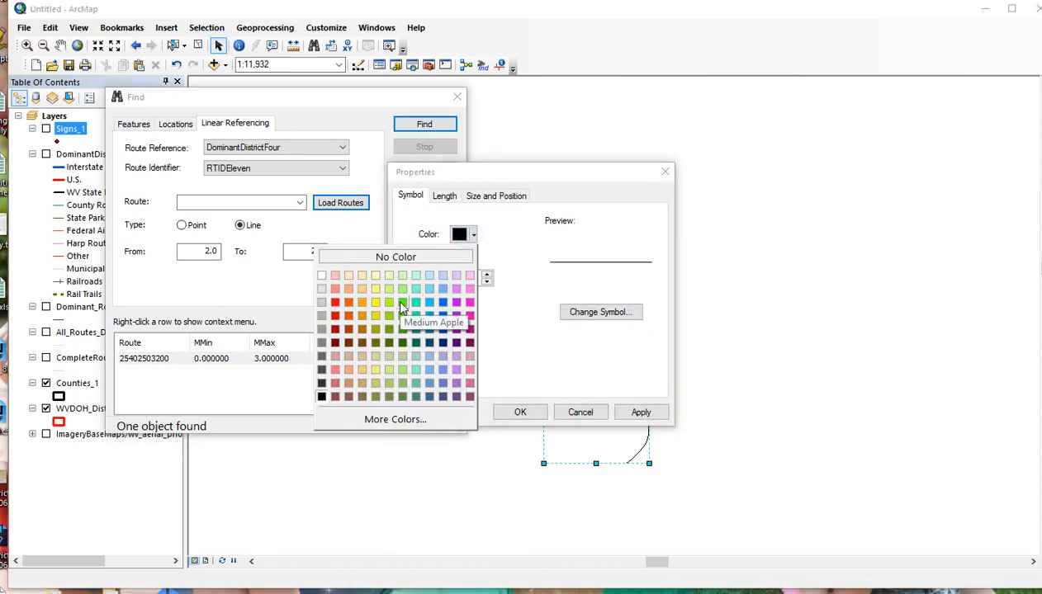
click(469, 303)
click(487, 273)
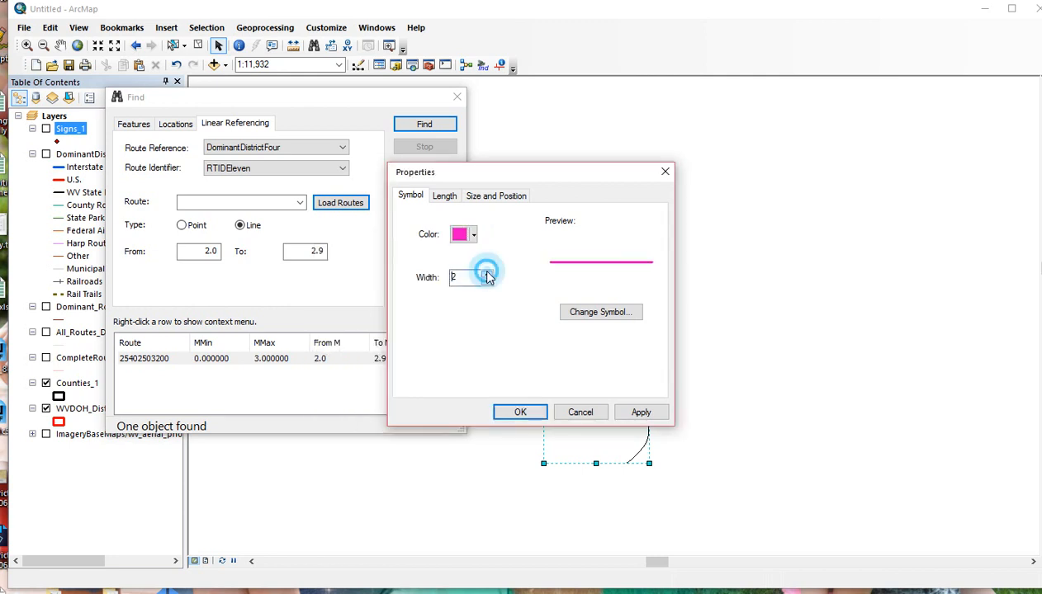
click(516, 412)
Turn on the DominantDistrictFour and aerial ImageryBaseMaps layers, and deselect the pink route segment.
click(46, 155)
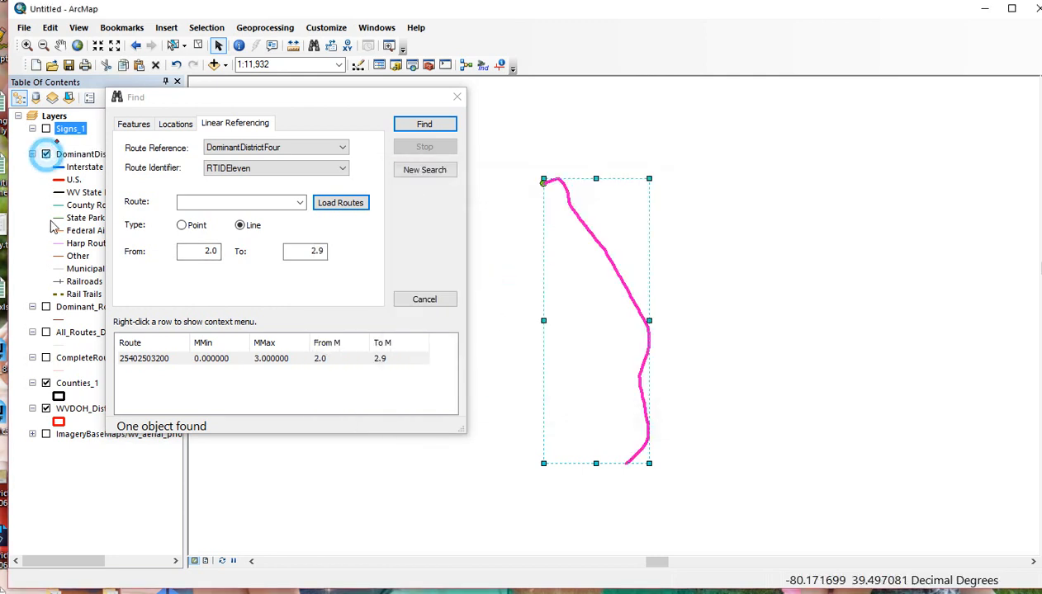
click(46, 435)
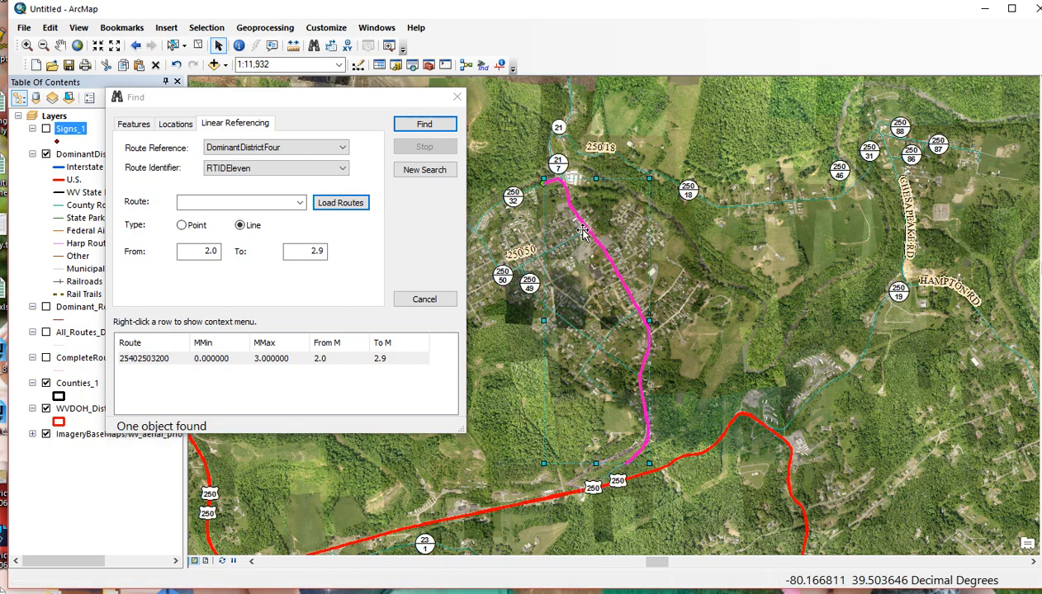
click(753, 301)
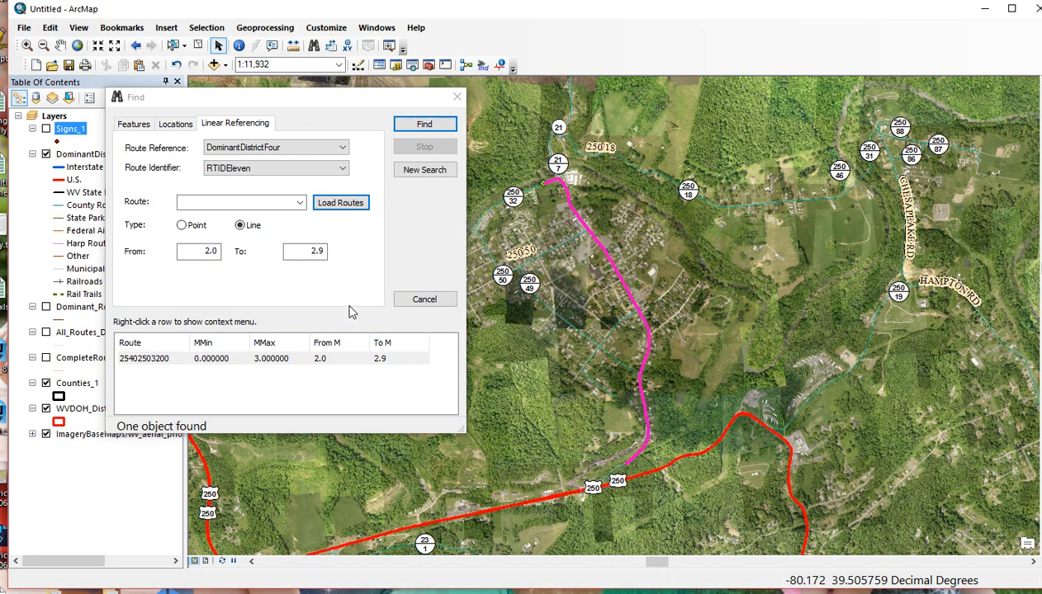
Delete the drawn pink segment from the map and flash the found route.
click(569, 207)
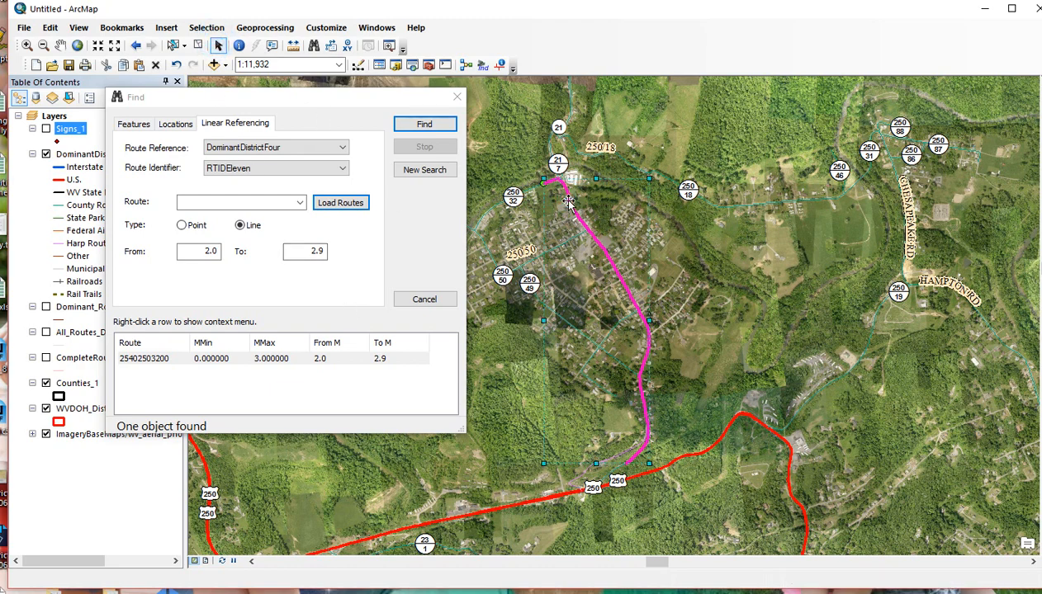
key(Delete)
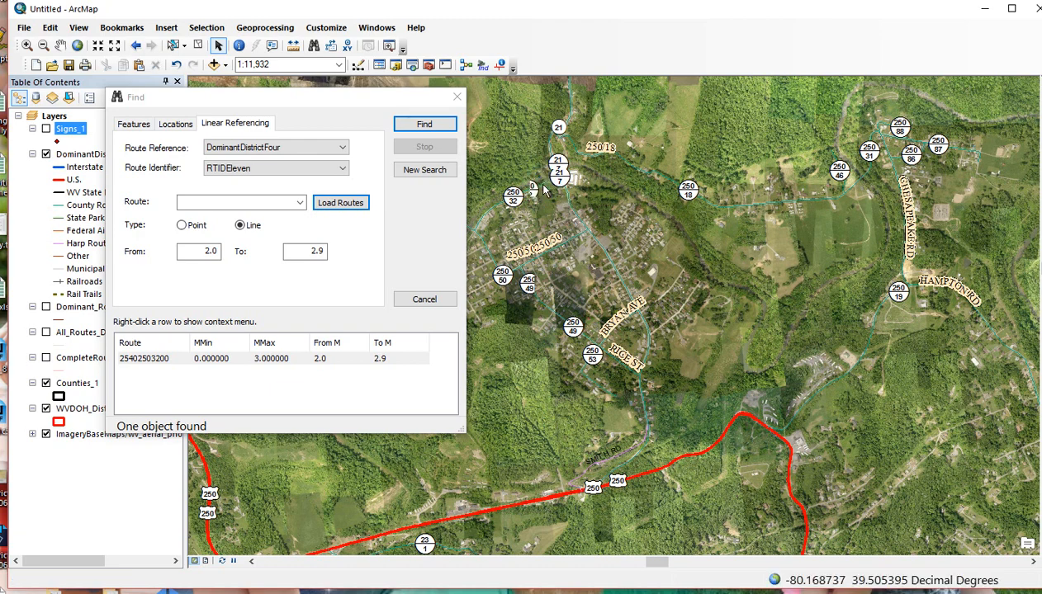
right_click(234, 362)
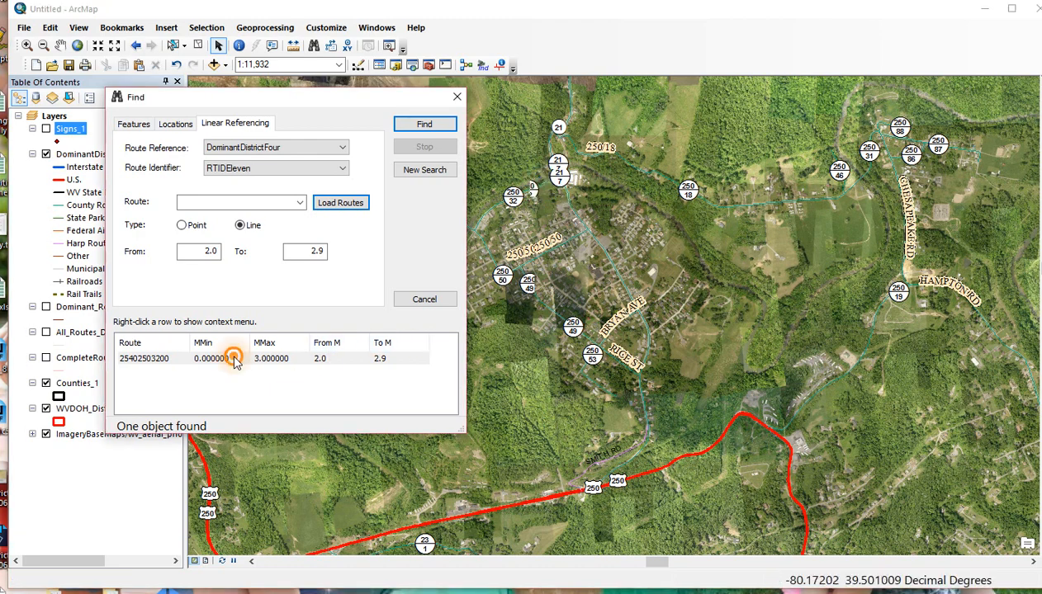
click(282, 368)
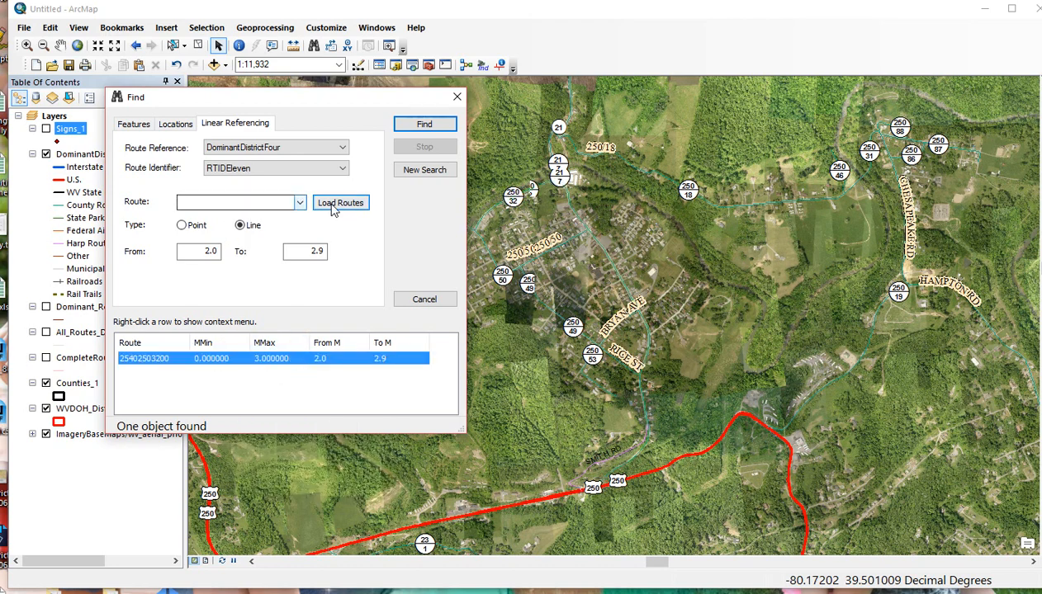
click(182, 225)
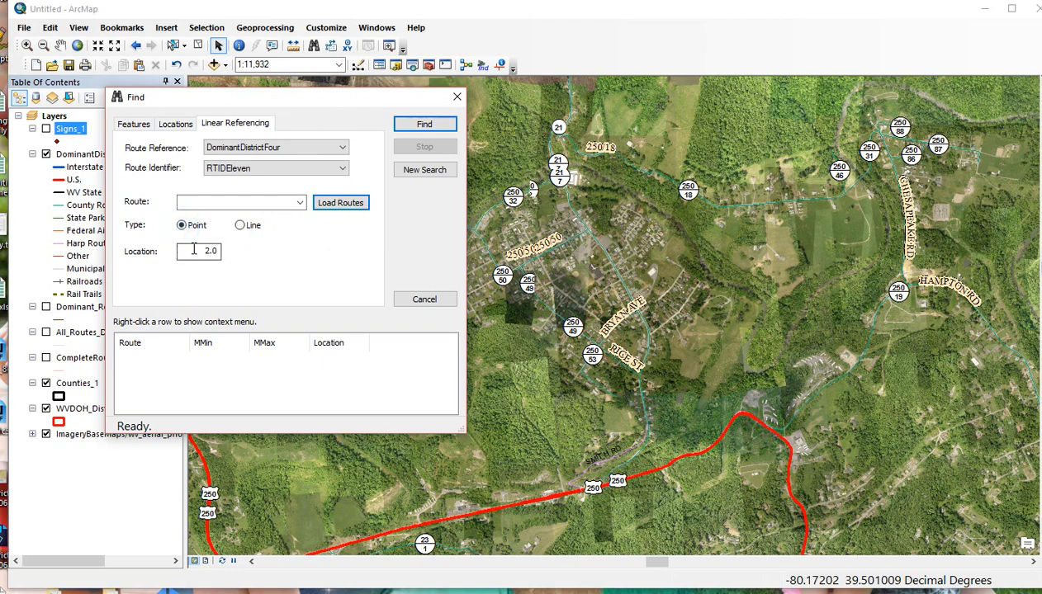
drag(193, 250, 288, 252)
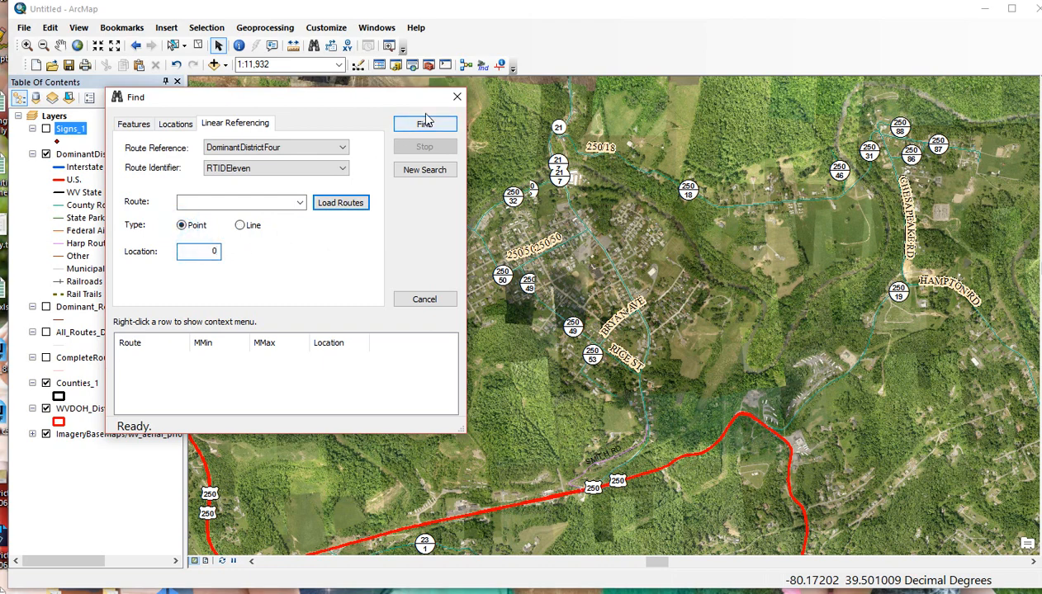
click(272, 203)
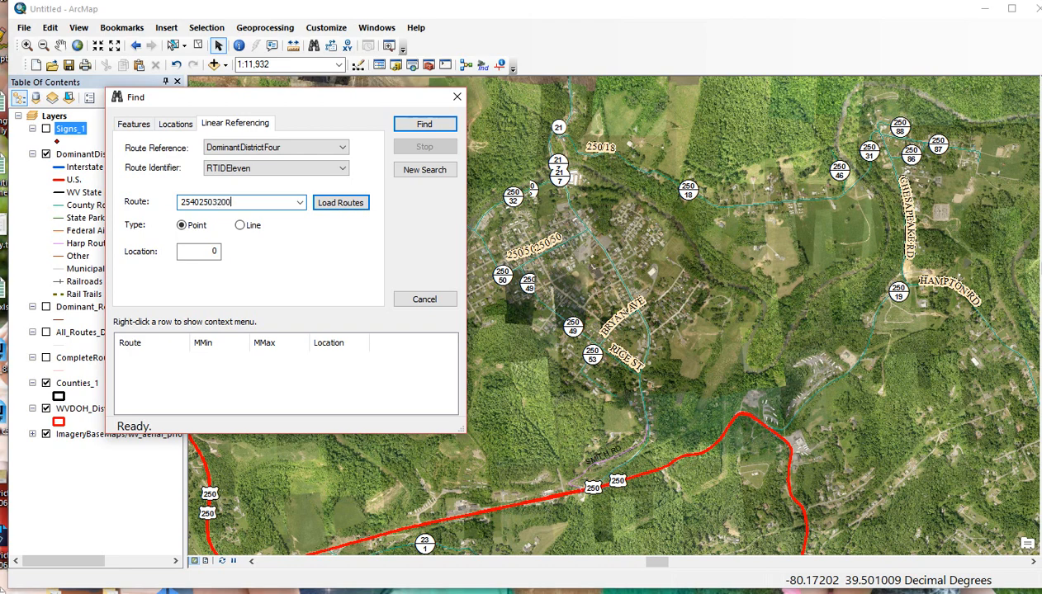
click(411, 123)
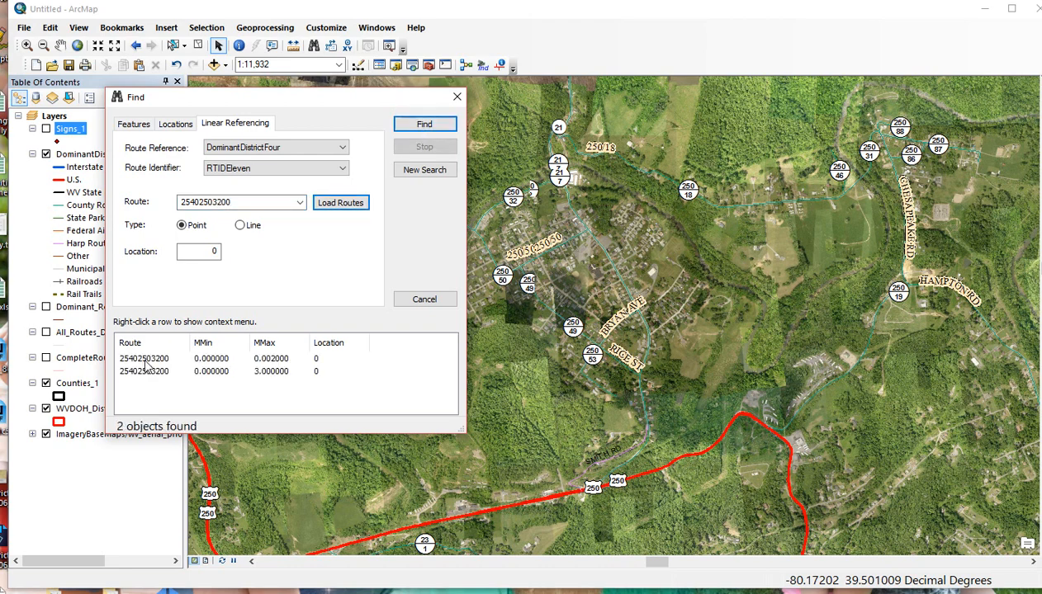
right_click(146, 376)
click(171, 383)
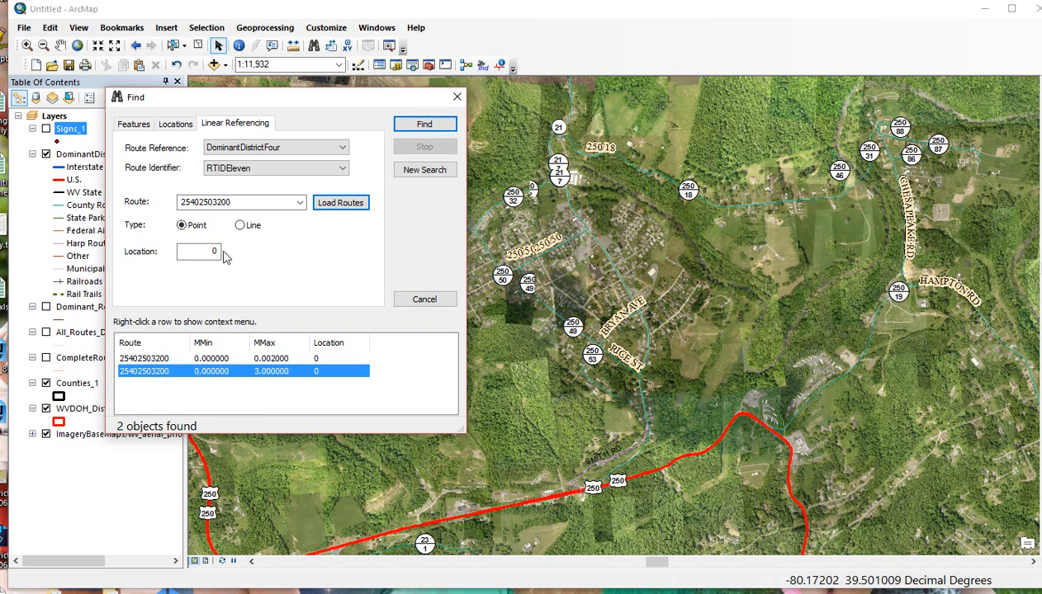
Find the point at location .5 on the route with the Find dialog moved aside, and flash its route location.
click(198, 251)
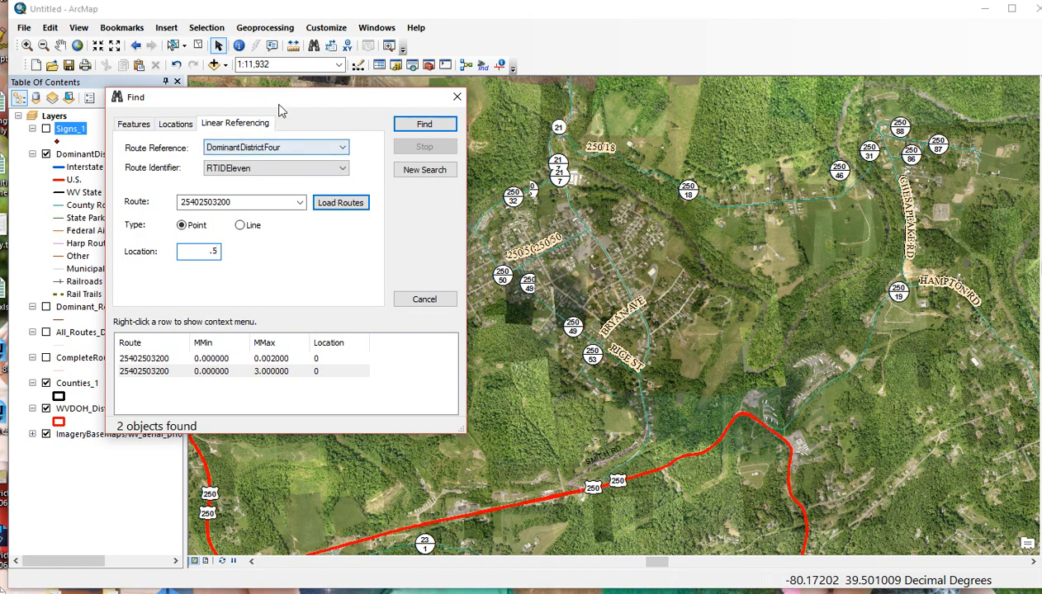
drag(279, 98, 797, 123)
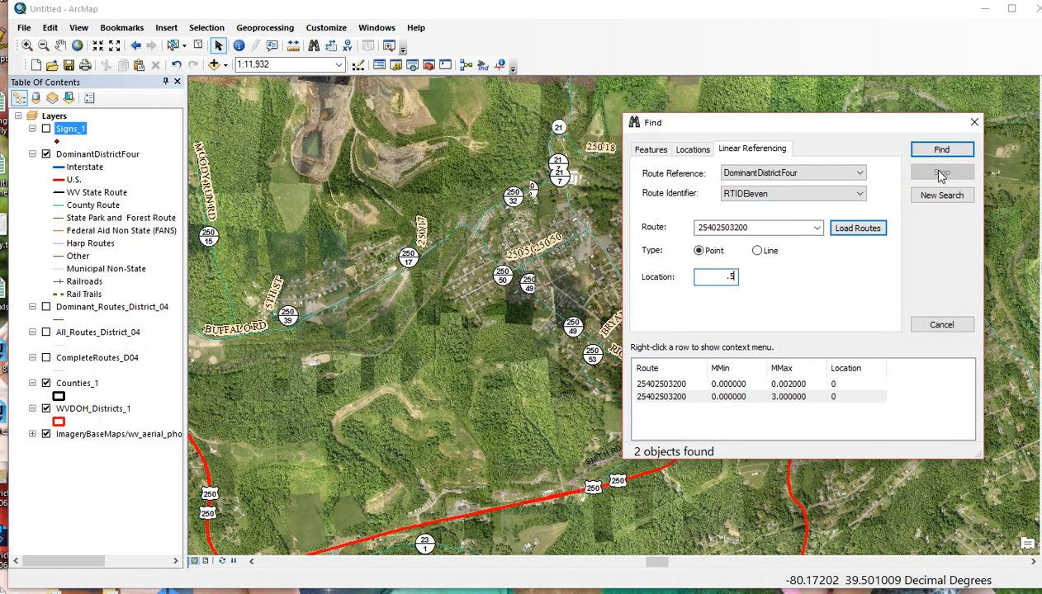
click(941, 149)
right_click(713, 386)
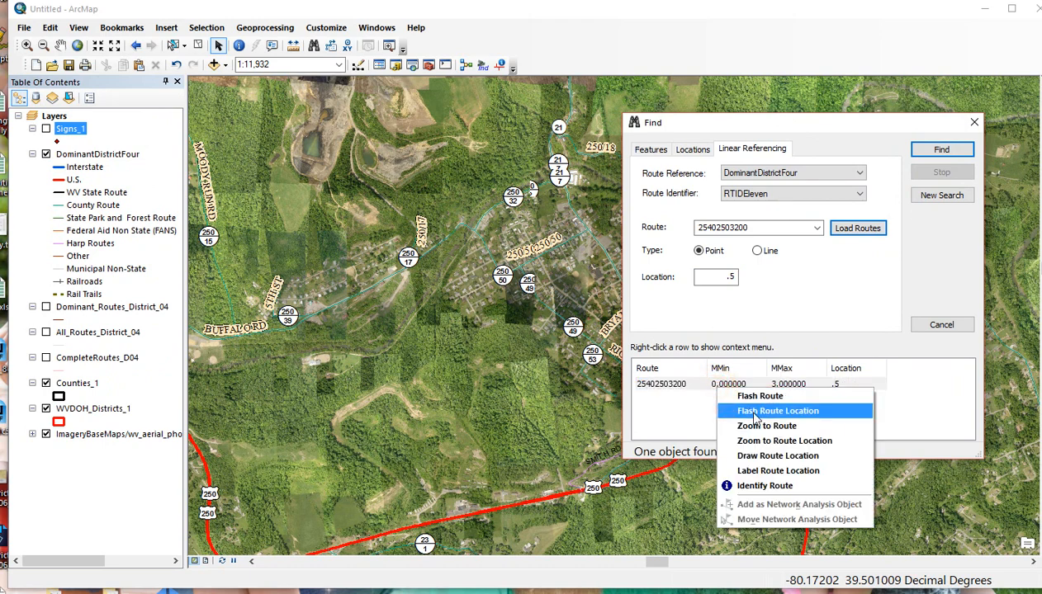
click(754, 415)
Move the Find dialog over the table of contents and flash the .5 route location again.
right_click(713, 384)
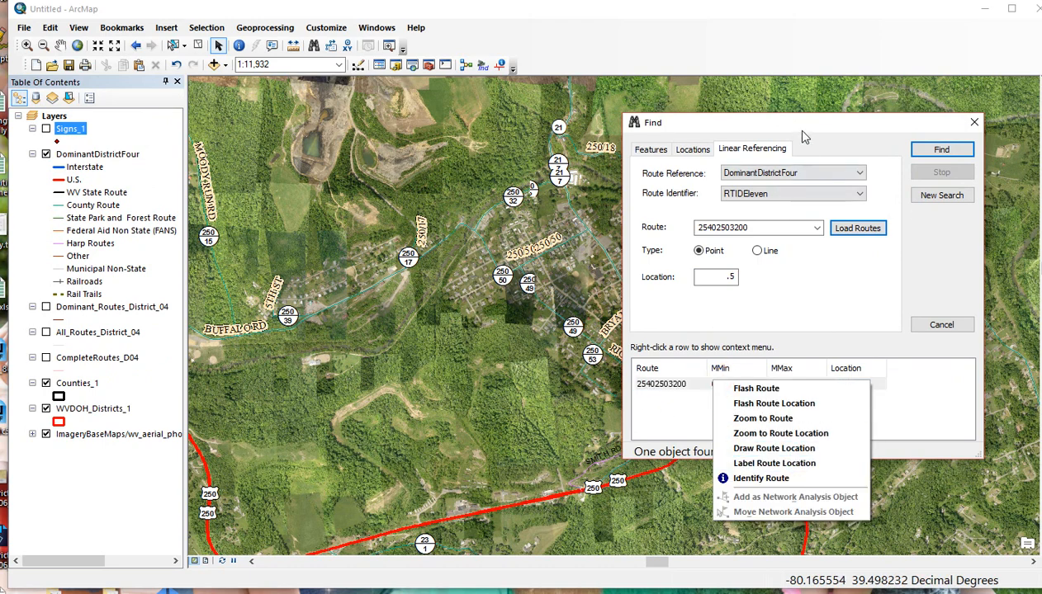
drag(805, 136, 165, 117)
right_click(153, 376)
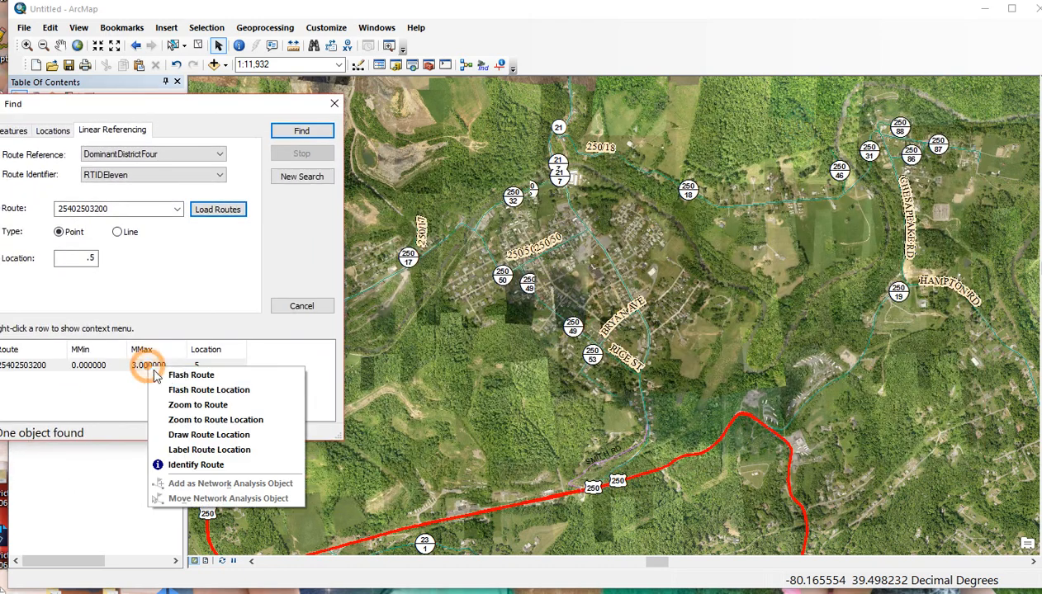
click(186, 391)
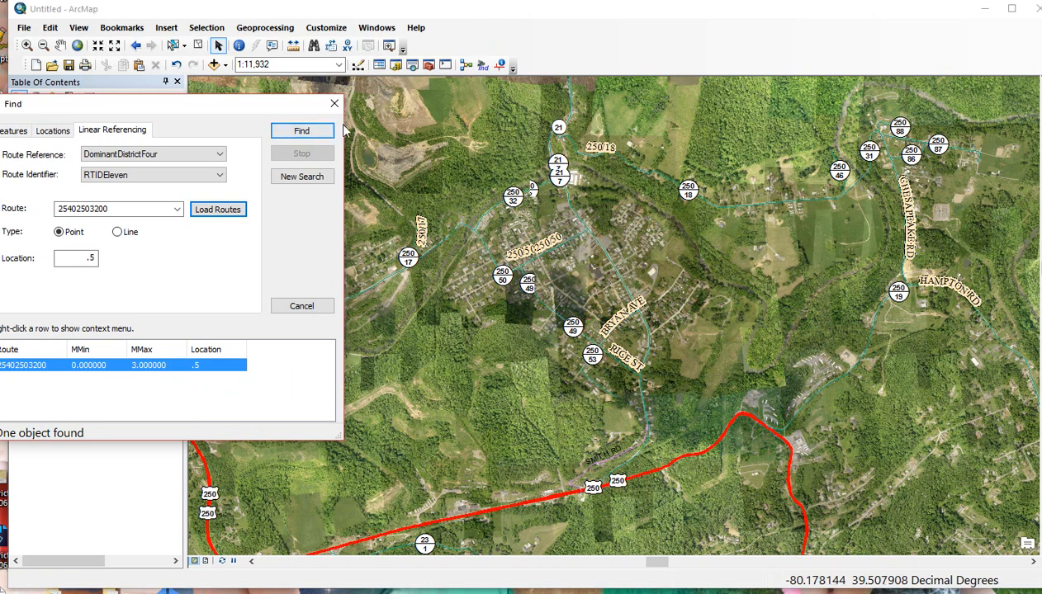
Pan the map to bring its western area into view and flash the .5 route location.
click(60, 45)
drag(504, 269, 745, 210)
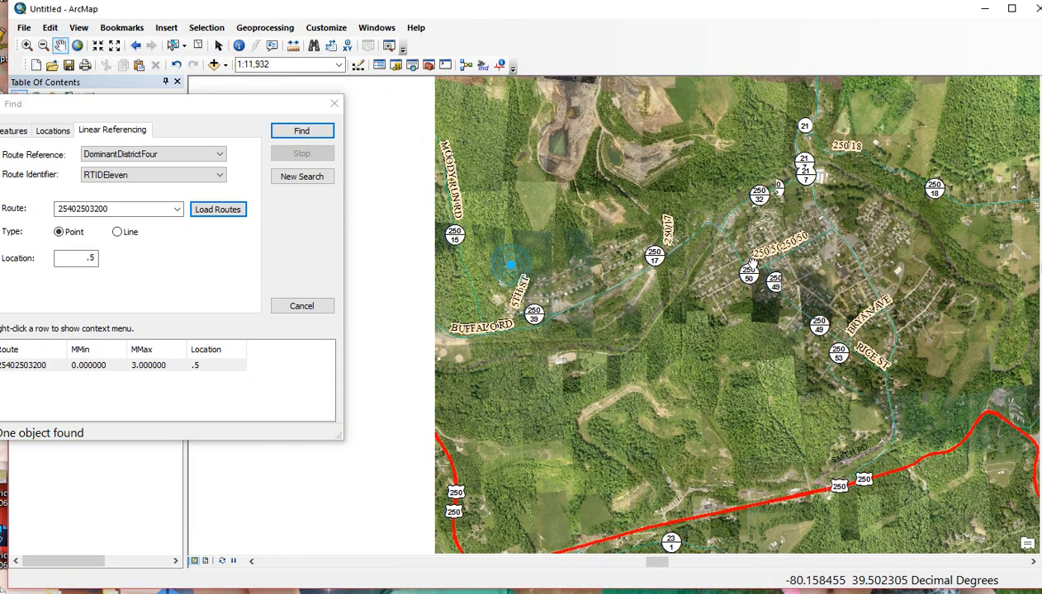
right_click(125, 365)
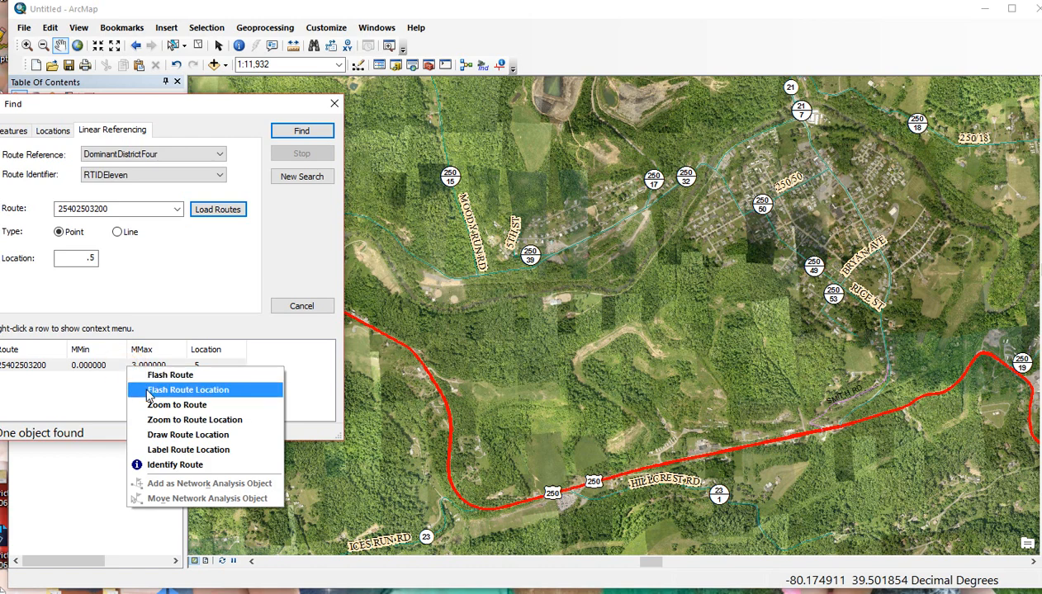
click(149, 390)
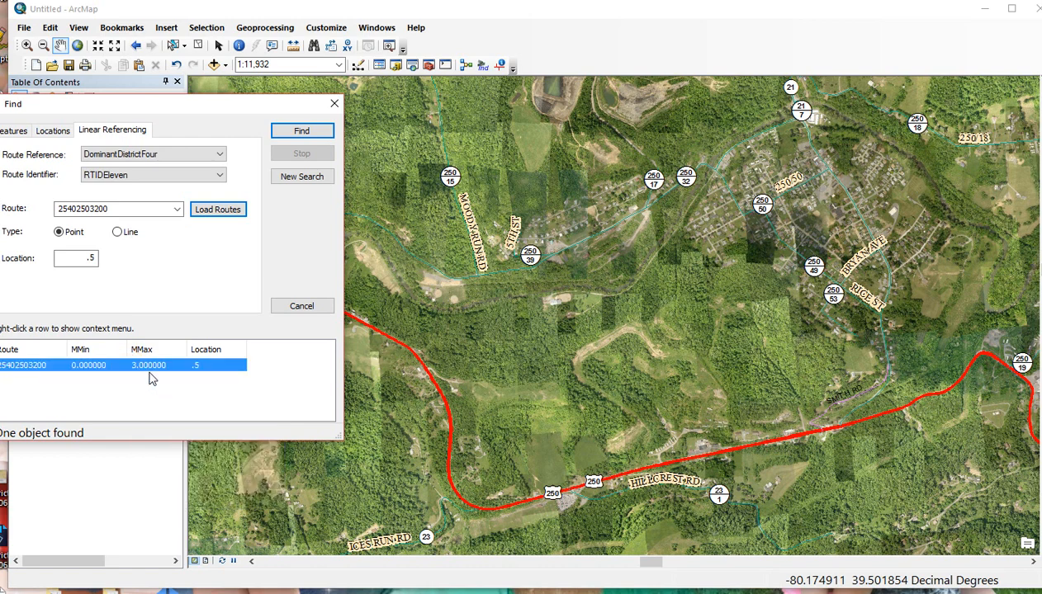
Zoom to the .5 route location and flash it on the map.
right_click(151, 369)
click(186, 414)
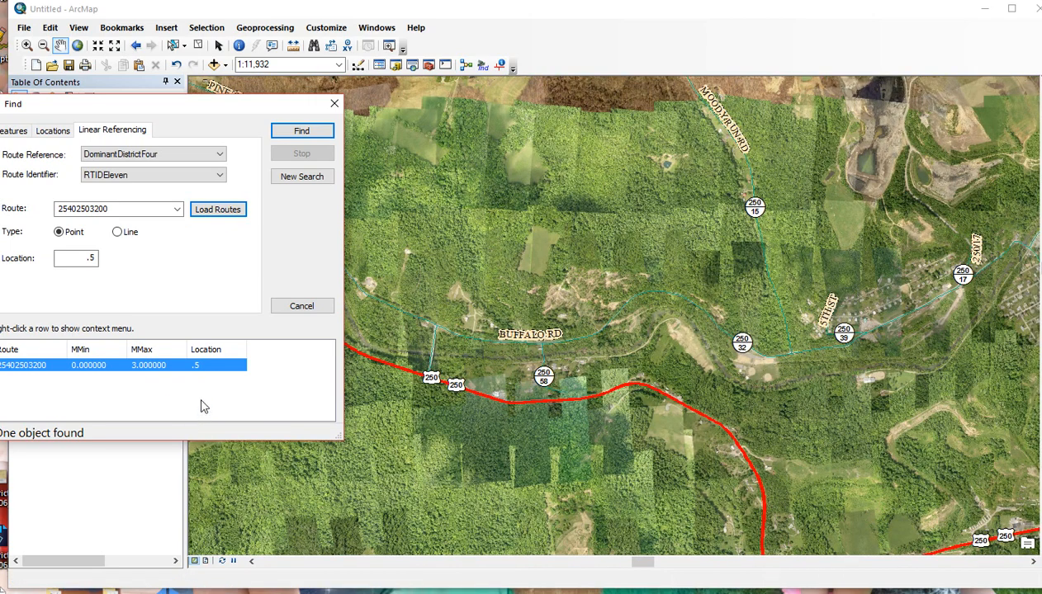
click(212, 366)
click(233, 388)
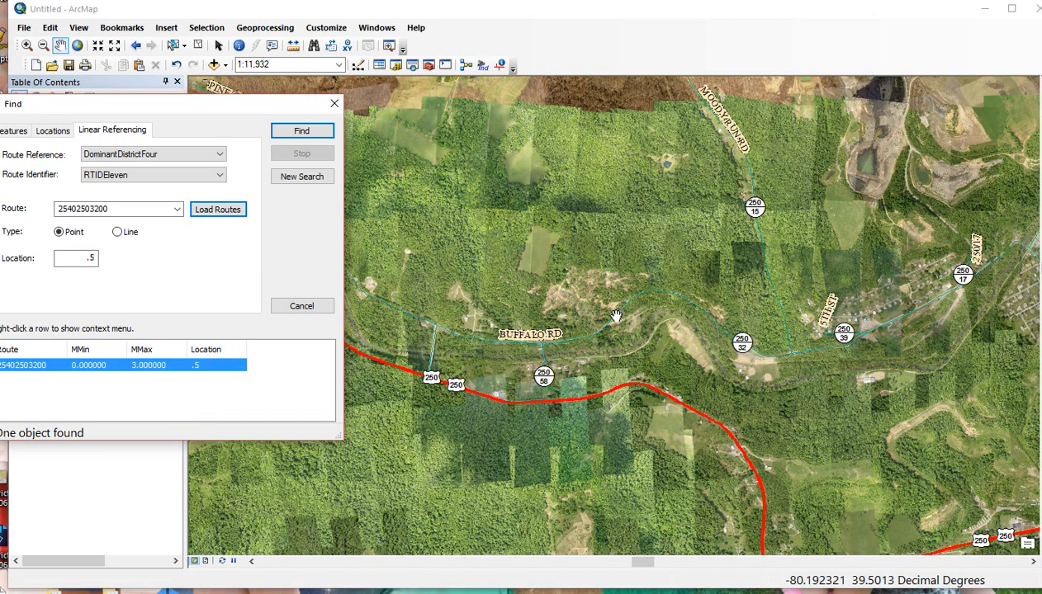
Label the .5 route location on the map and draw it as a point.
right_click(233, 364)
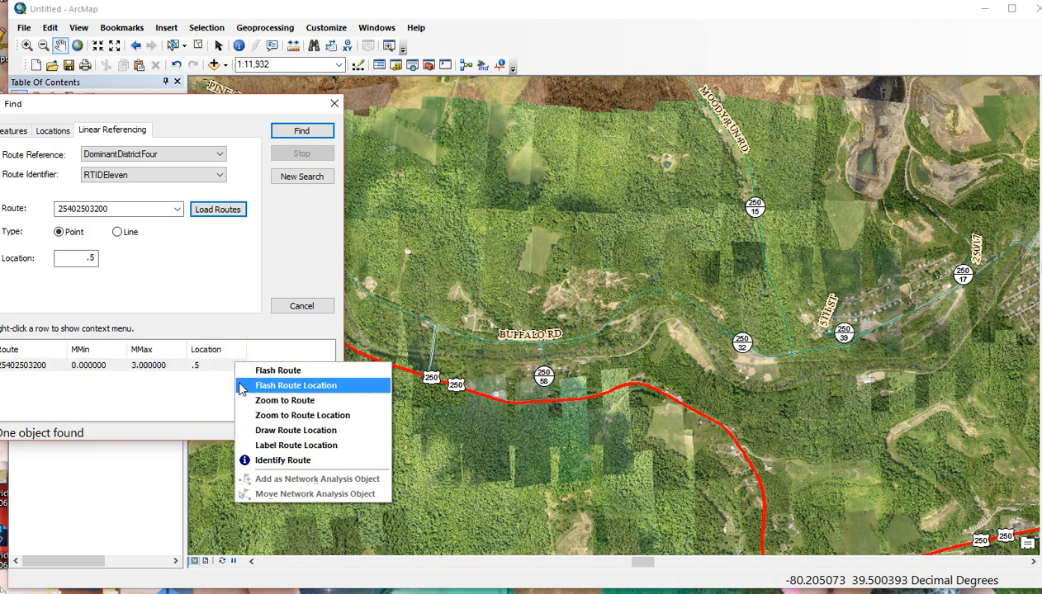
click(269, 446)
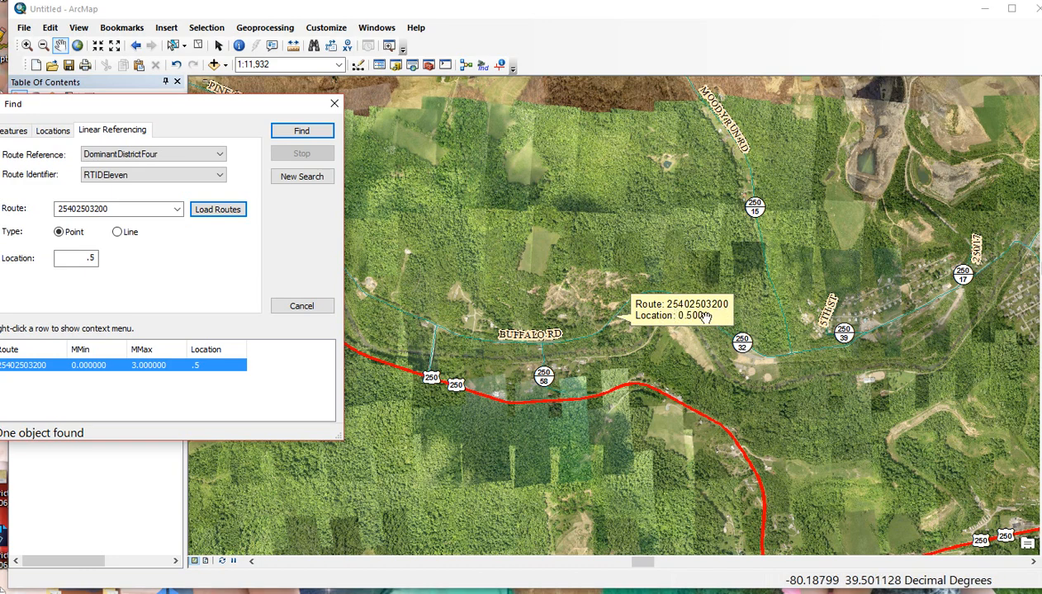
right_click(196, 365)
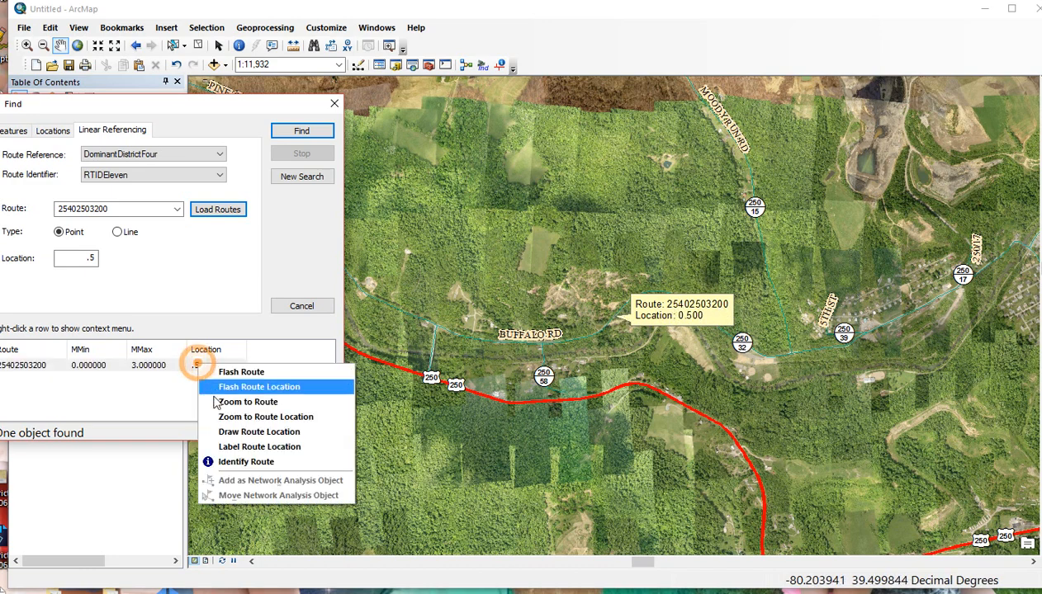
click(251, 434)
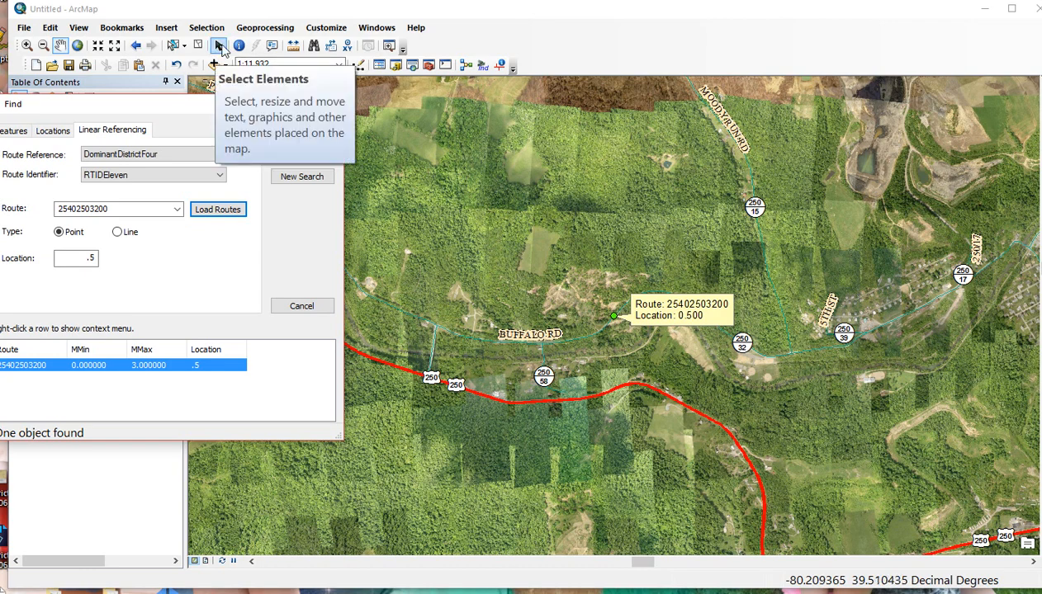
Close the Find dialog and delete the route location label and the drawn point from the map.
click(332, 104)
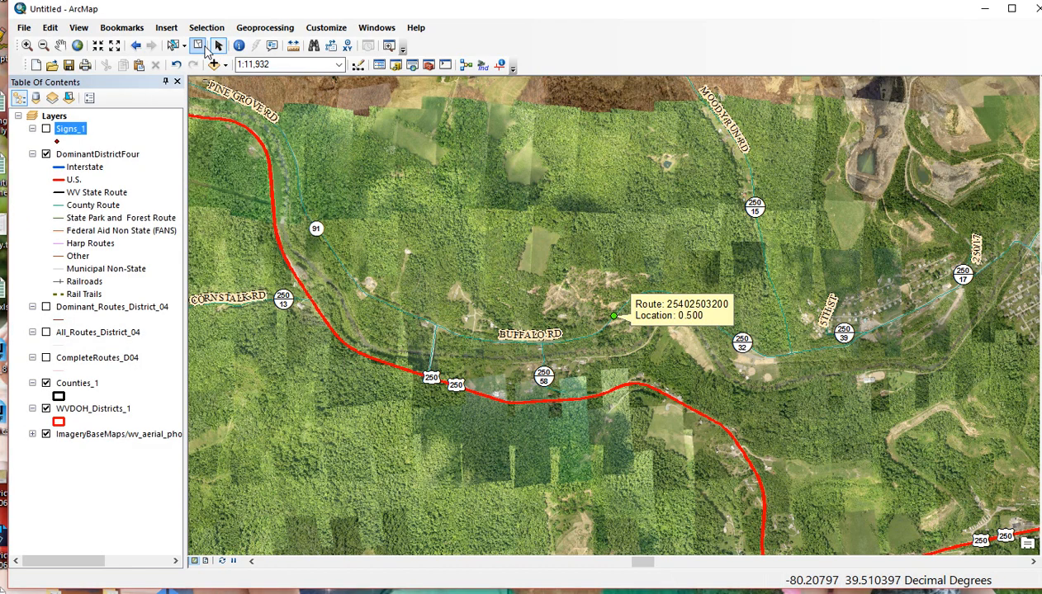
drag(654, 321, 621, 294)
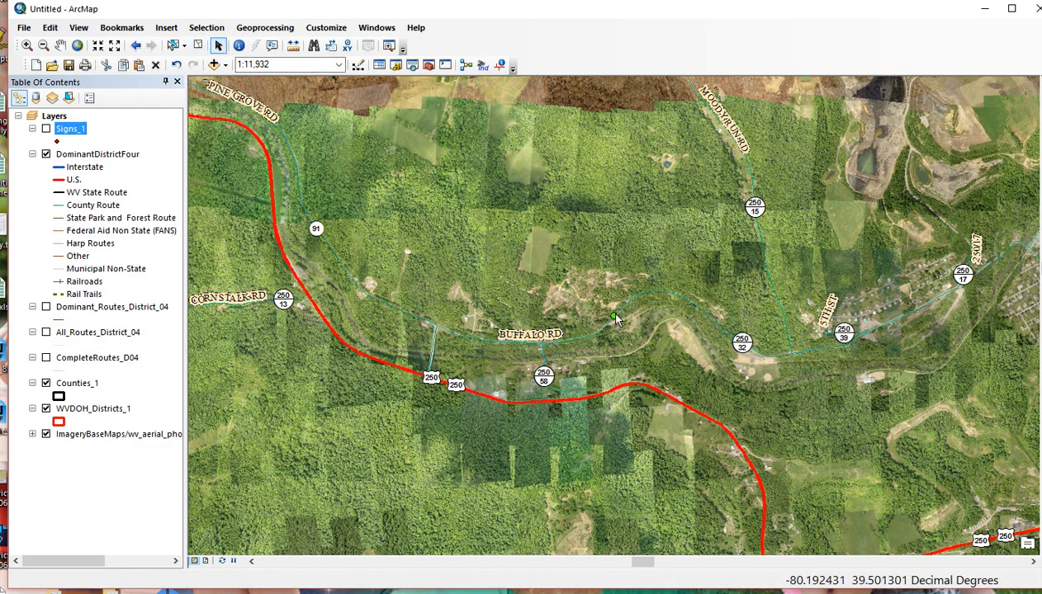
click(614, 316)
click(607, 319)
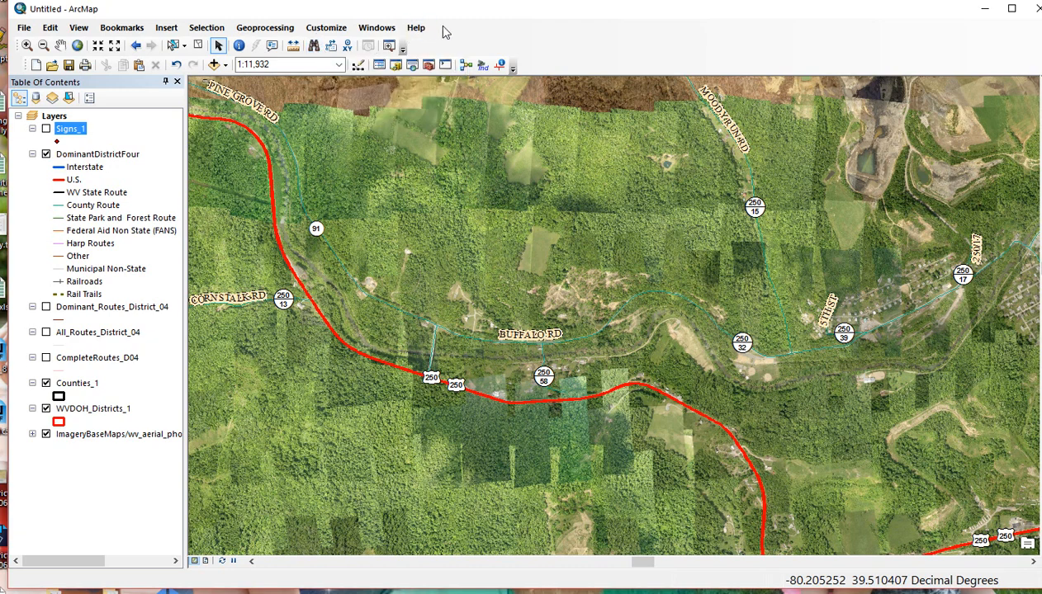
Activate the Identify Route Locations tool.
click(499, 66)
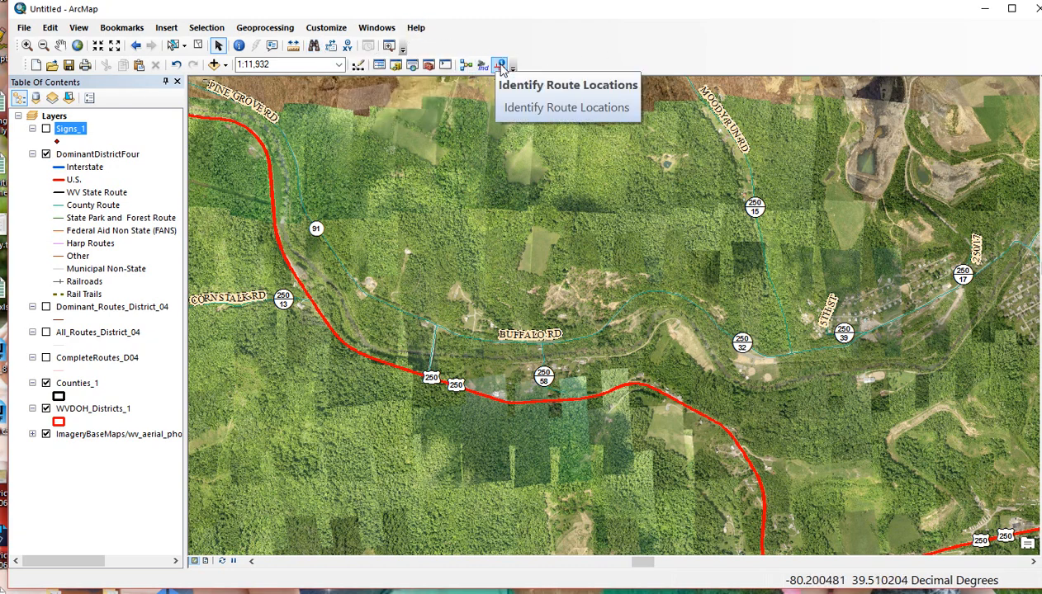